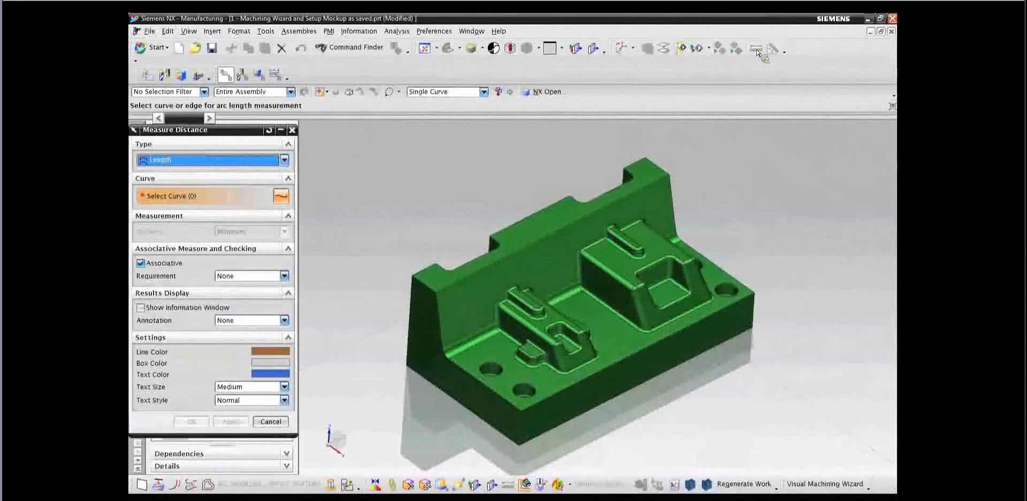
- Measure the lengths of the part's long bottom edge, vertical rear corner edge and short bottom side edge
click(605, 409)
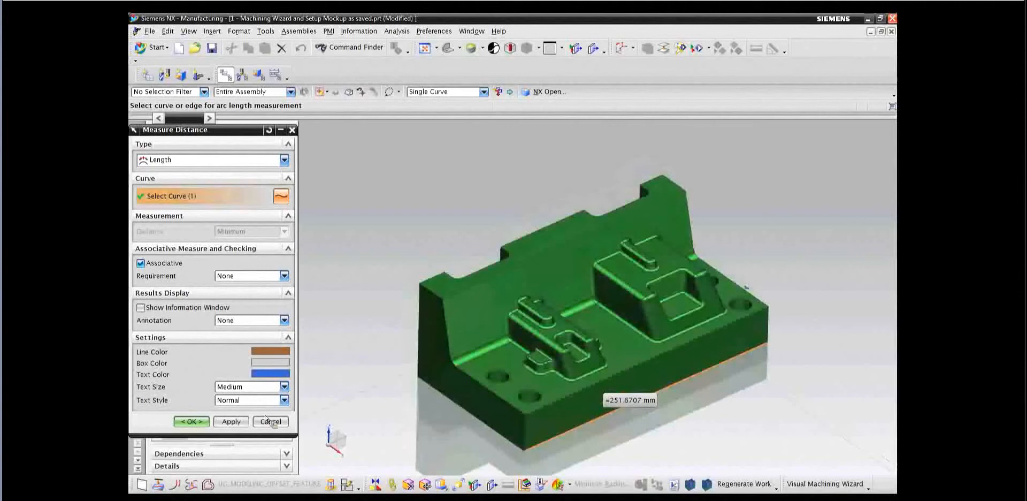
click(232, 422)
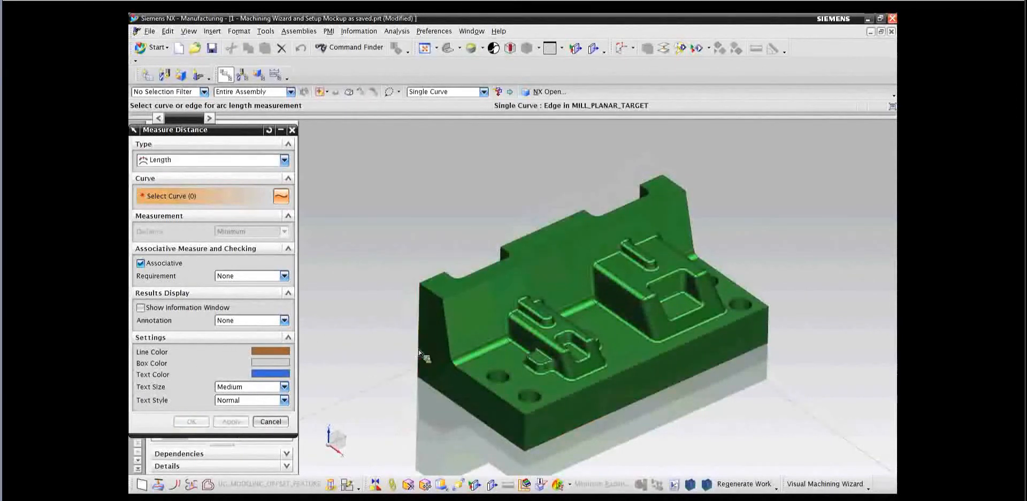
click(418, 326)
click(242, 421)
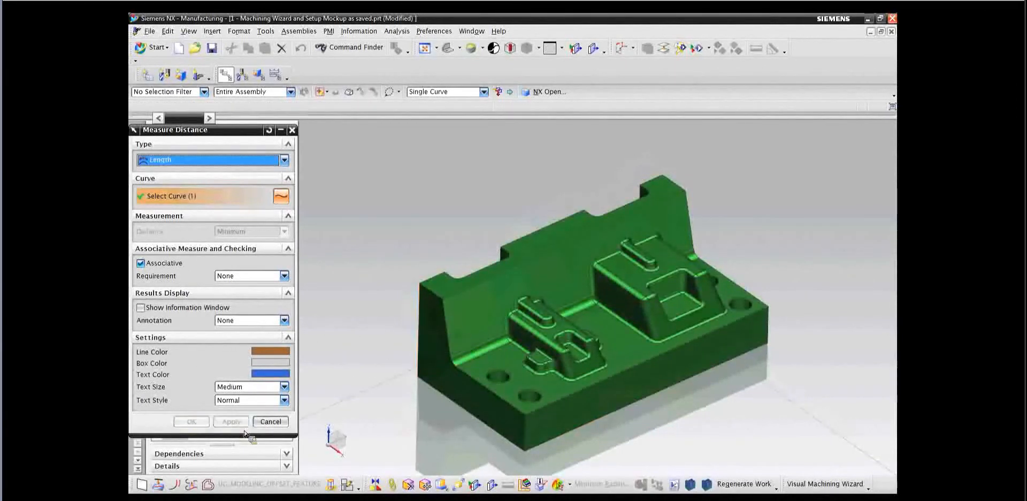
click(454, 411)
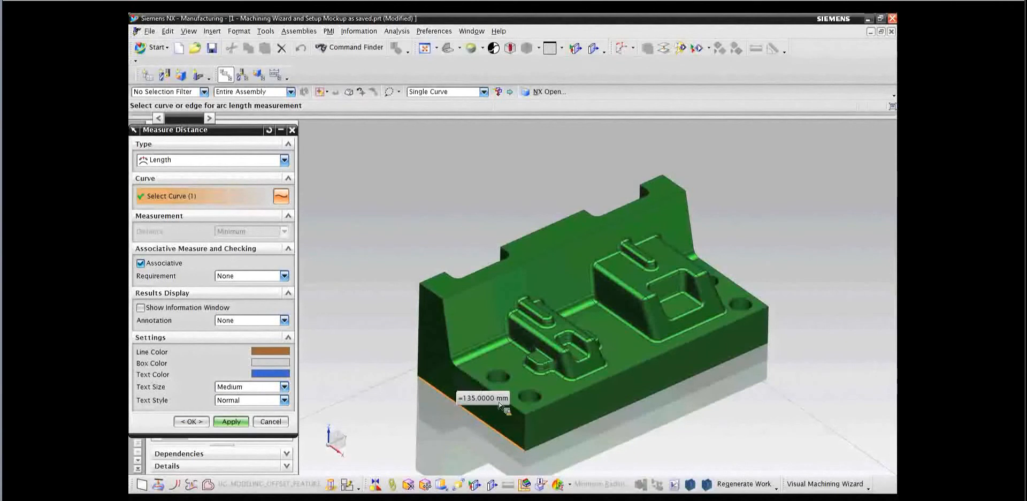
click(192, 421)
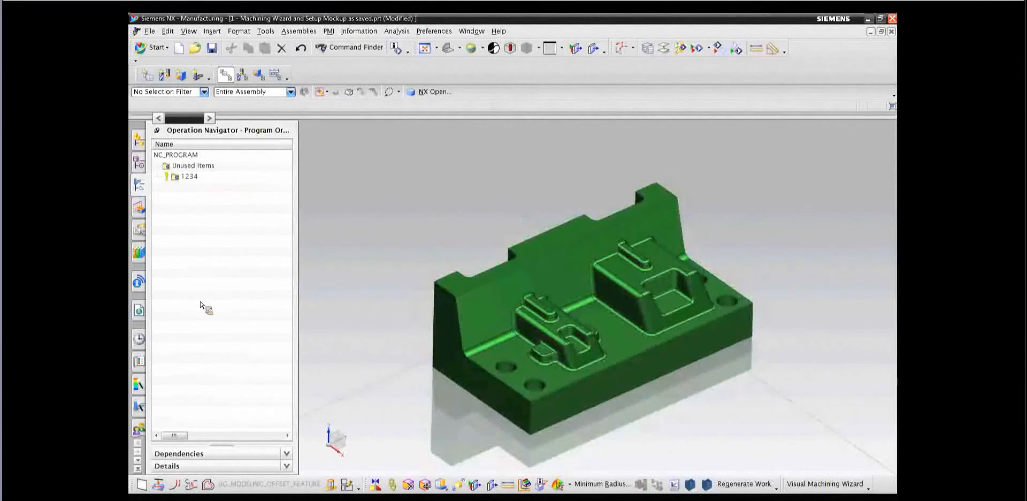
- Browse the setup hardware under CAM Tooling, Hardware, For Setups in the Reuse Library
click(139, 253)
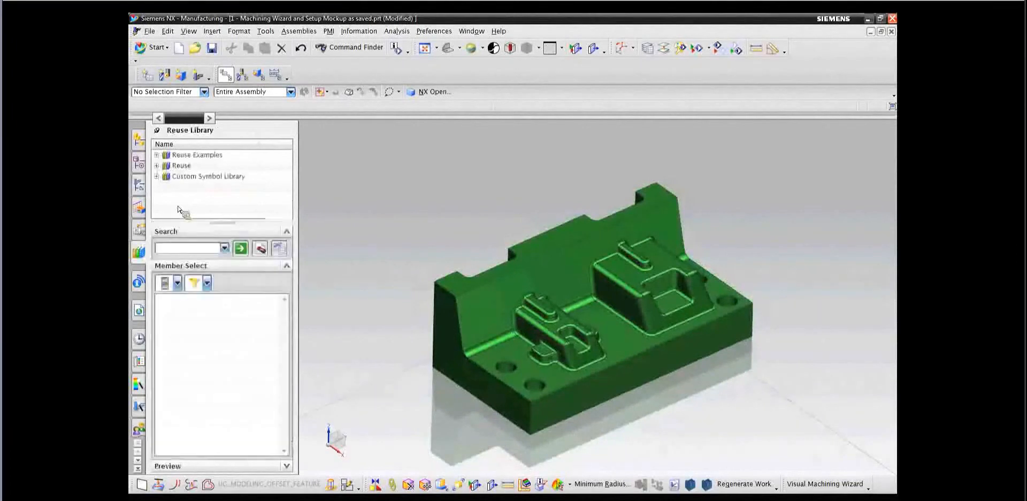
click(157, 165)
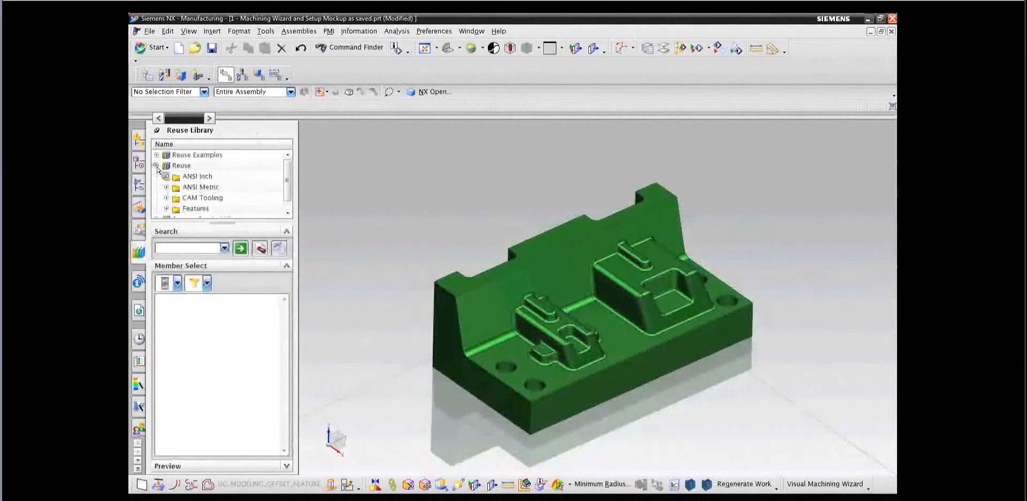
click(169, 198)
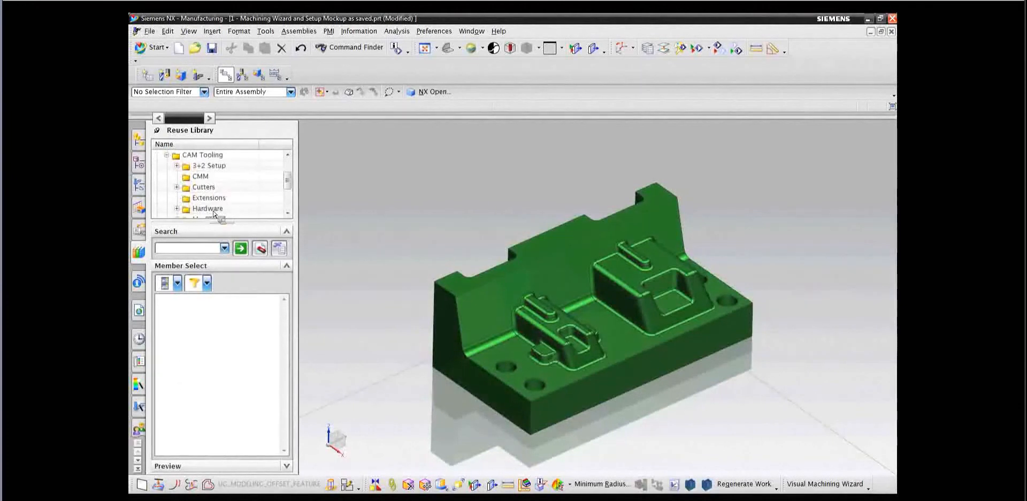
click(178, 208)
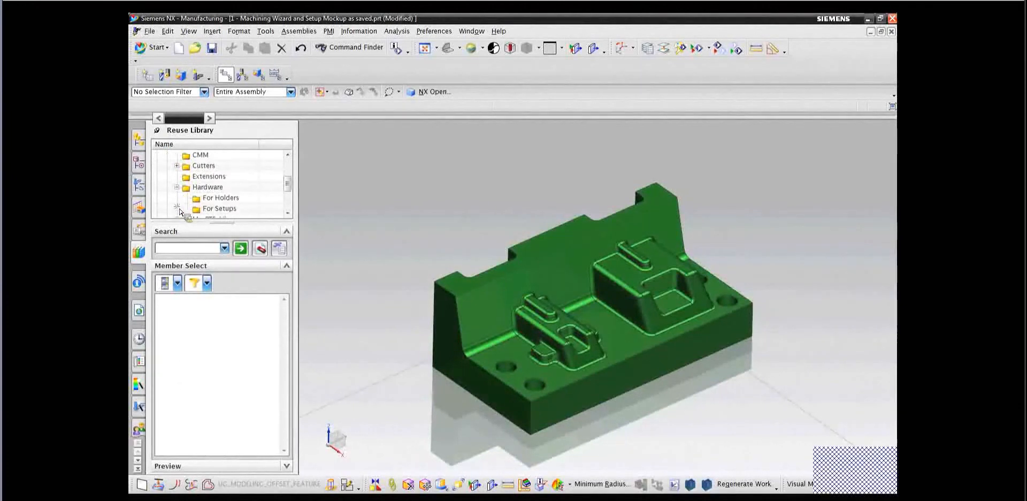
click(217, 210)
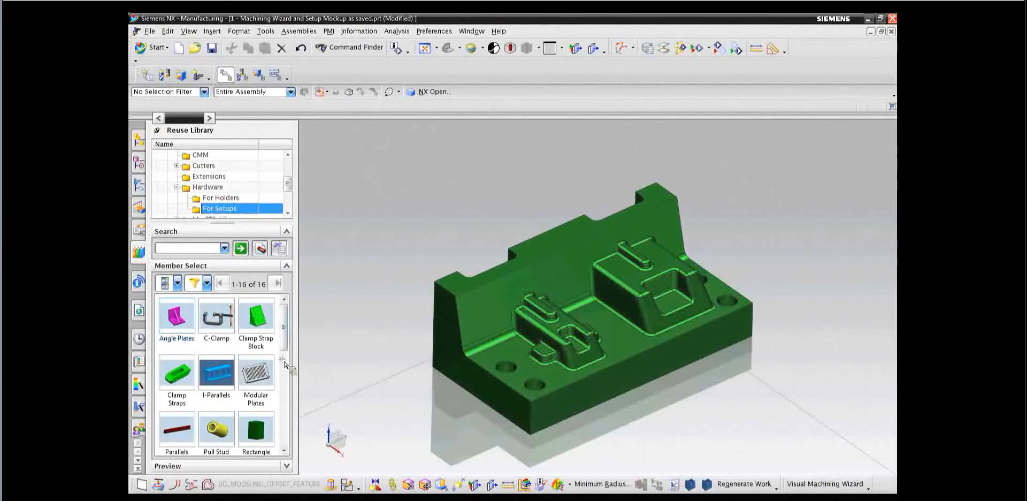
scroll(288, 393, down, 2)
scroll(287, 393, up, 2)
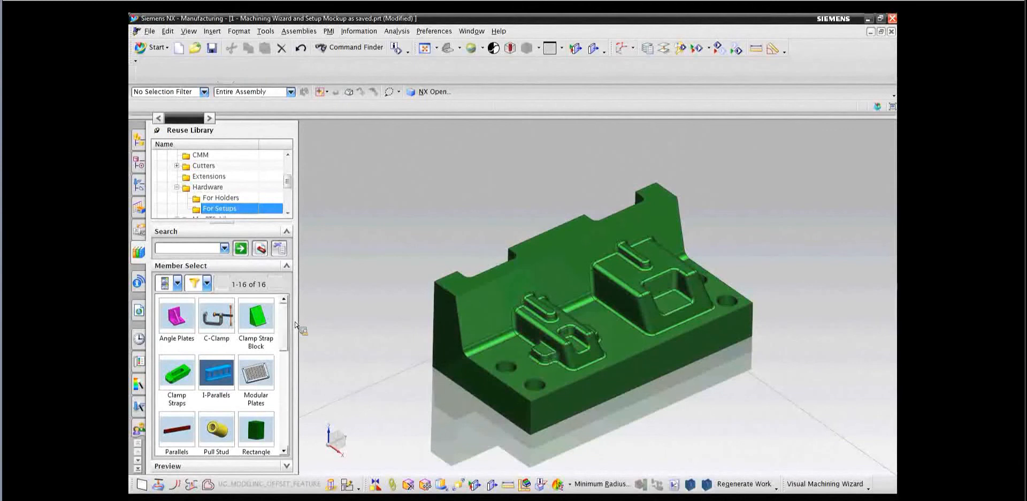
- Try out a C-Clamp from the library as Large C-Clamp Deep with CLAMP_DIA 5, and cancel adding it
drag(216, 320, 412, 232)
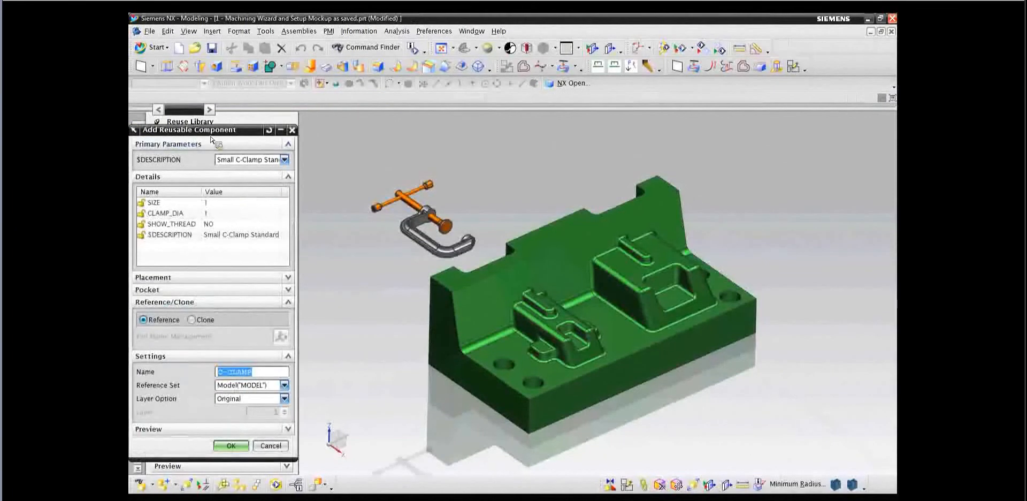
click(285, 160)
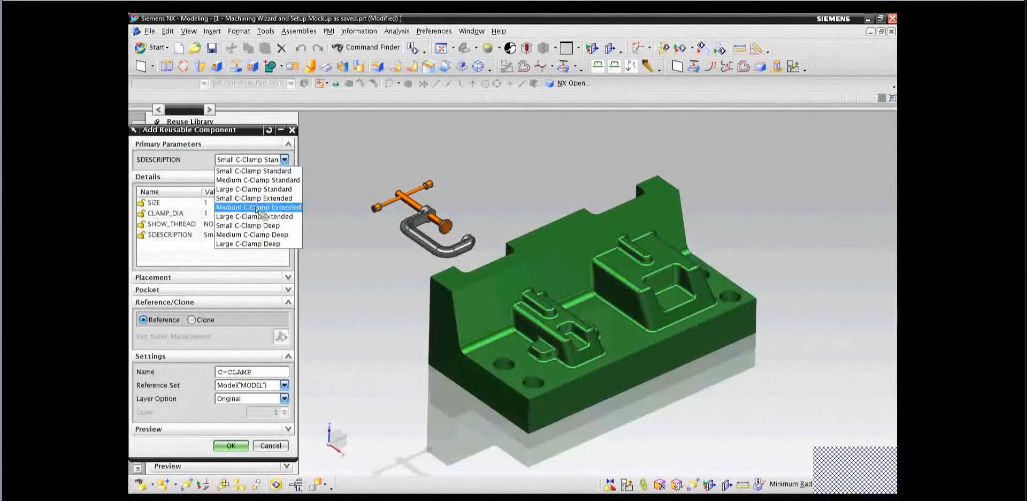
click(262, 189)
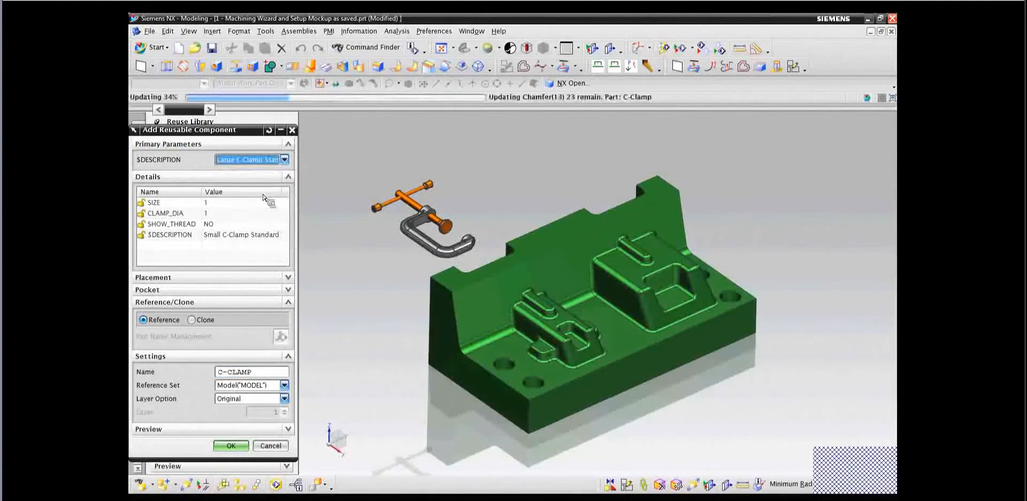
click(285, 161)
click(261, 243)
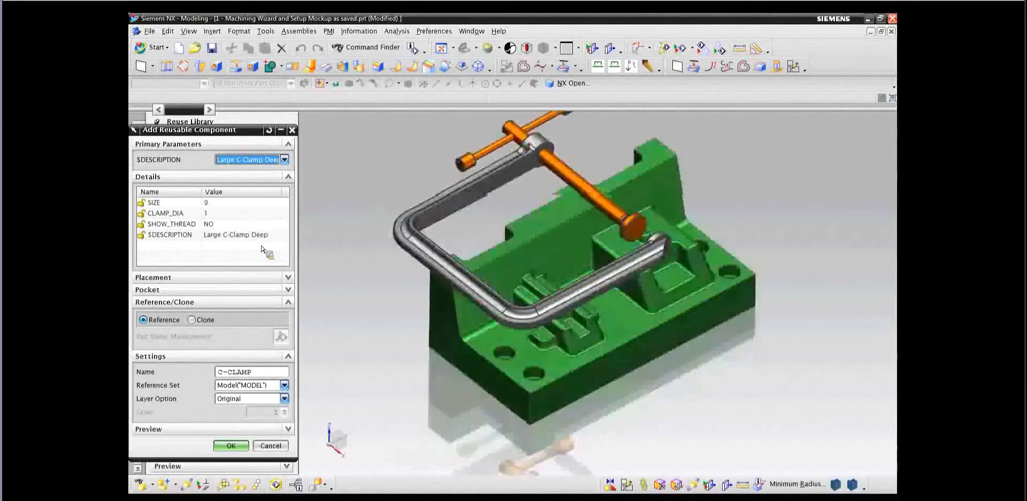
double_click(240, 216)
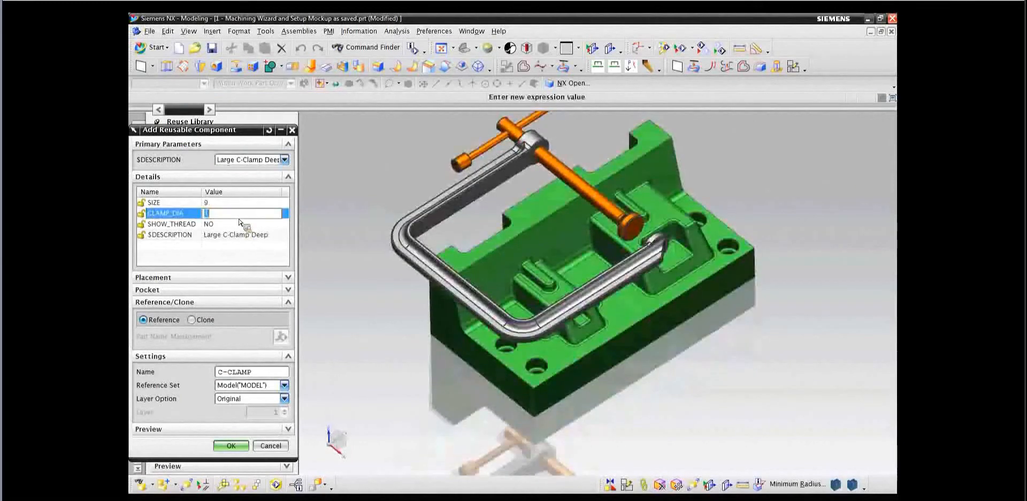
key(Return)
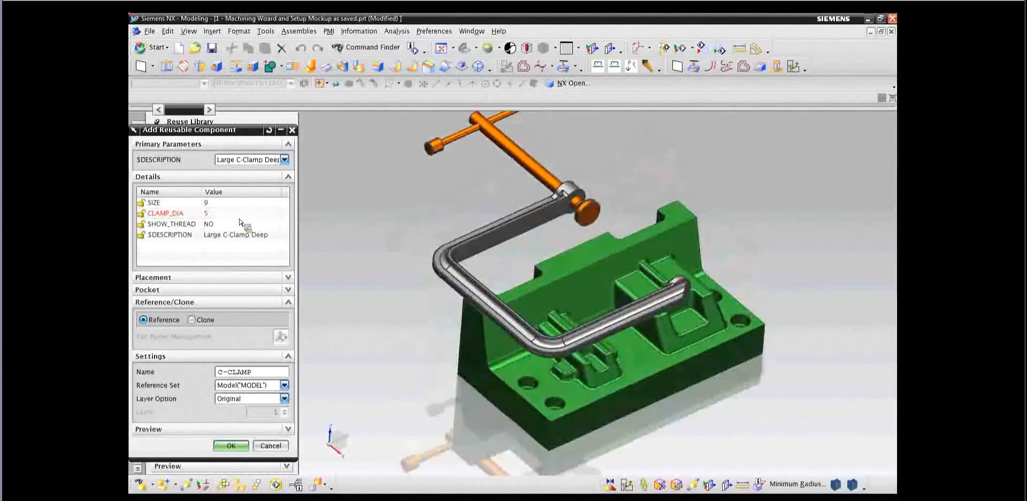
click(271, 445)
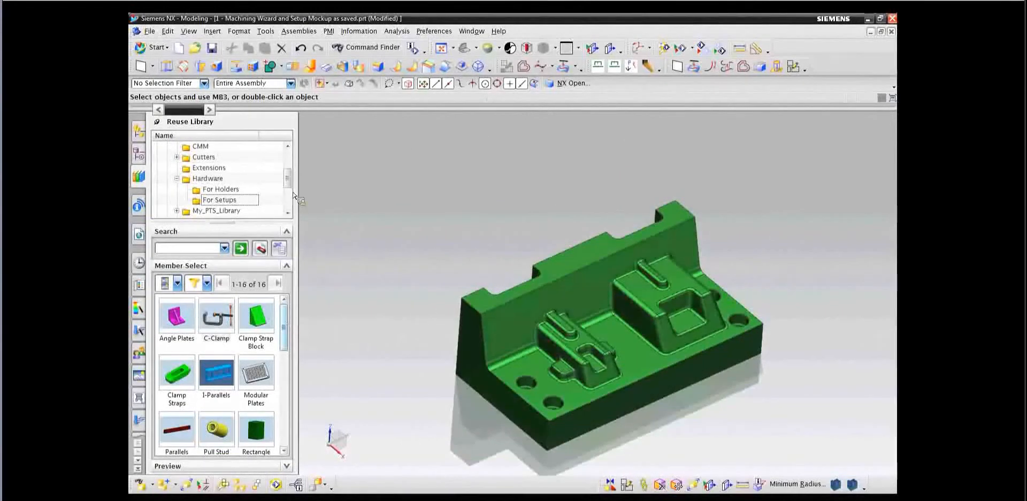
- Bring the Milling Vise into the assembly from the Milling Vise folder of the CAM Tooling Work Holding library
scroll(288, 190, down, 5)
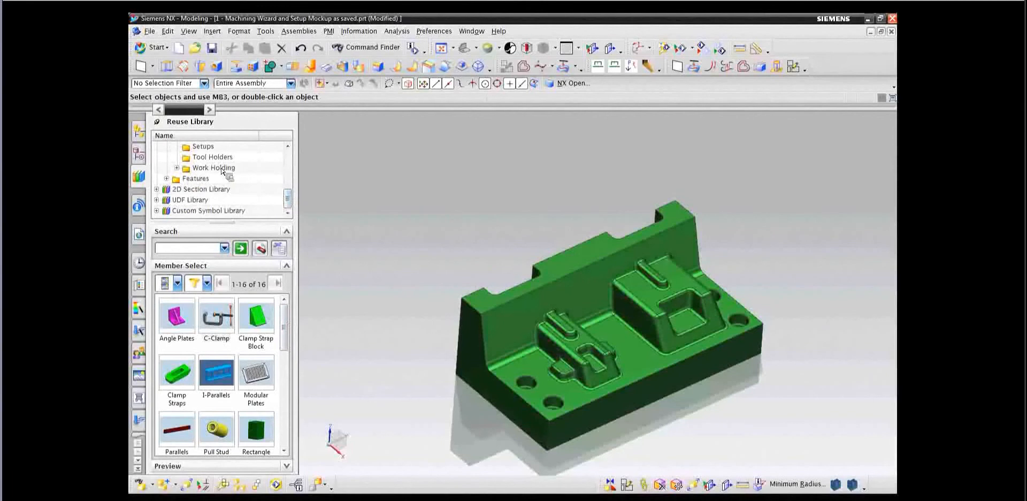
click(177, 168)
scroll(288, 212, down, 4)
click(224, 189)
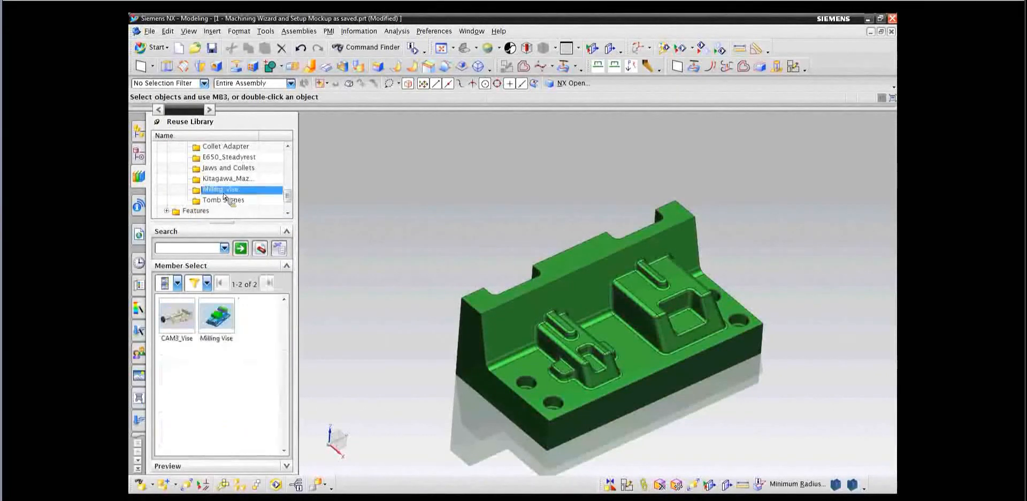
drag(216, 315, 446, 242)
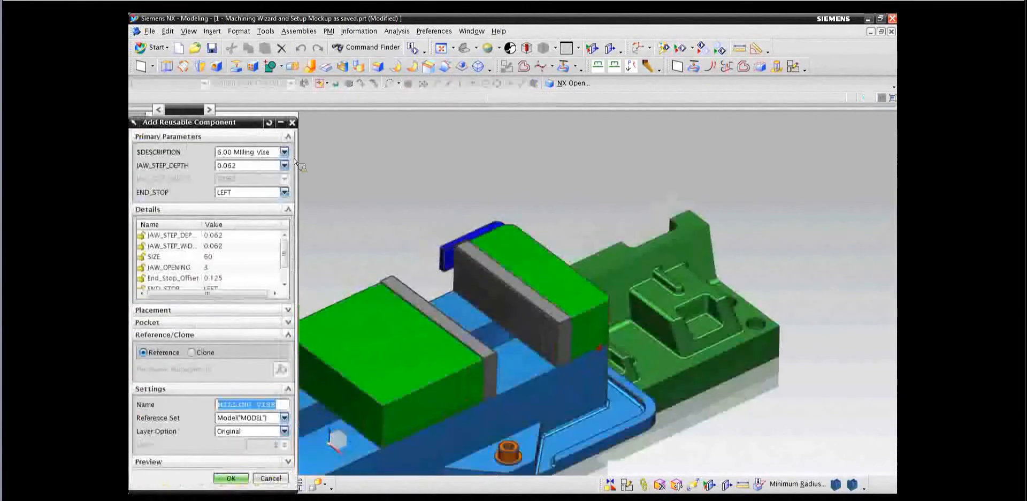
- Configure the vise as 10.00 Milling Vise with a jaw step depth of 0.375 and the end stop set to RIGHT
click(285, 152)
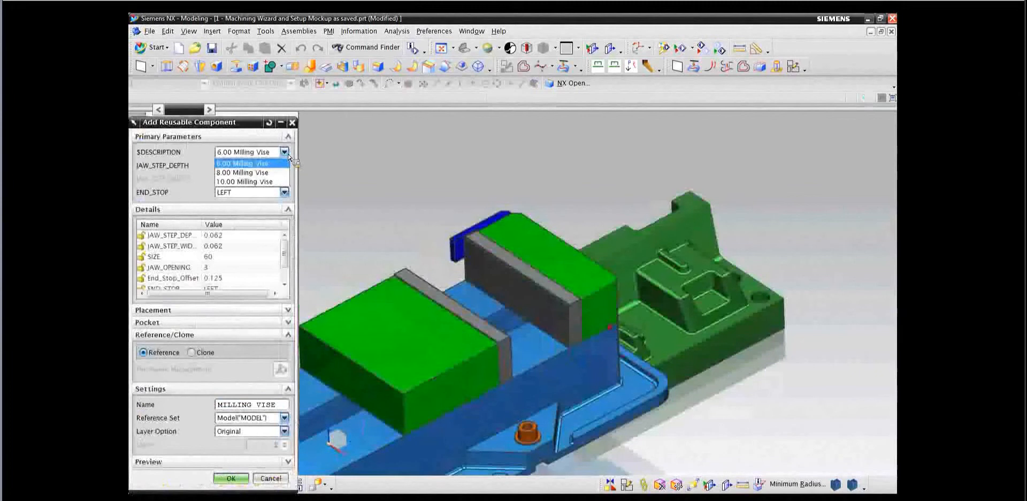
click(262, 183)
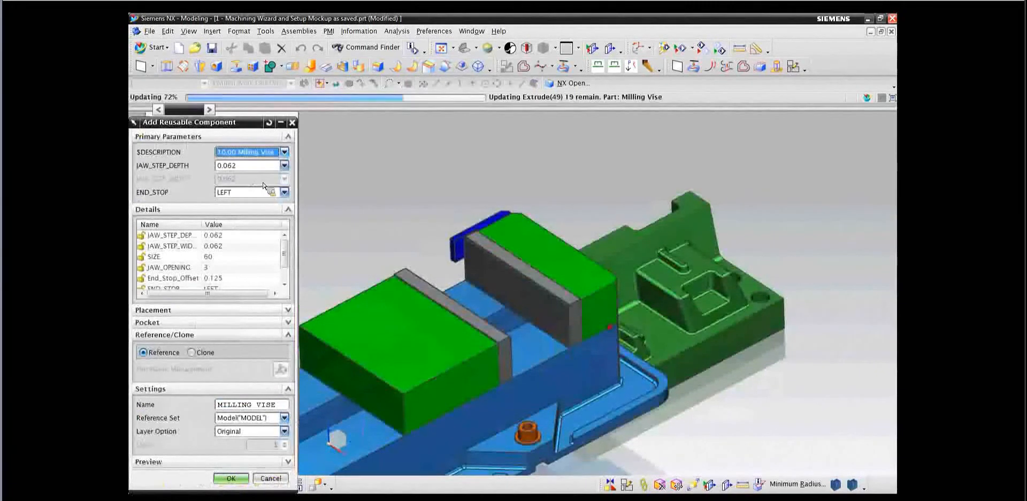
click(284, 165)
click(260, 204)
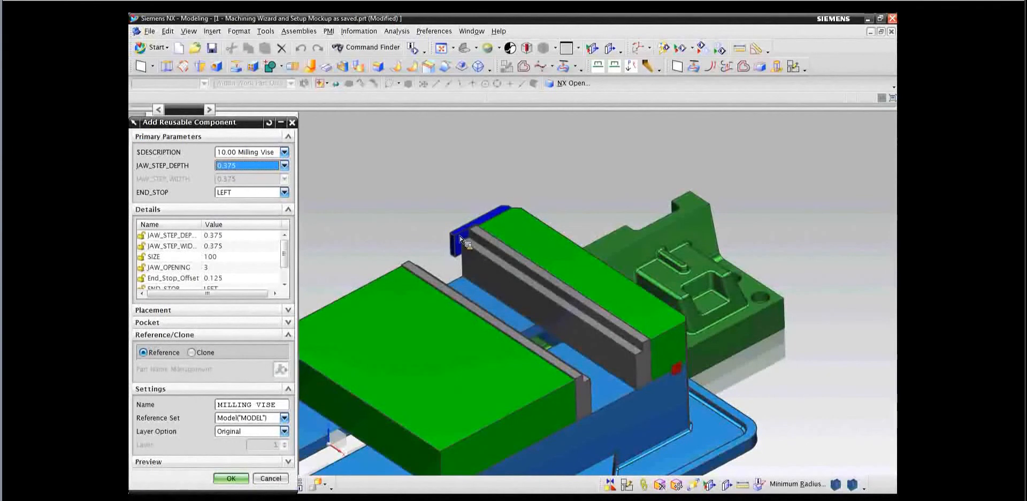
click(283, 193)
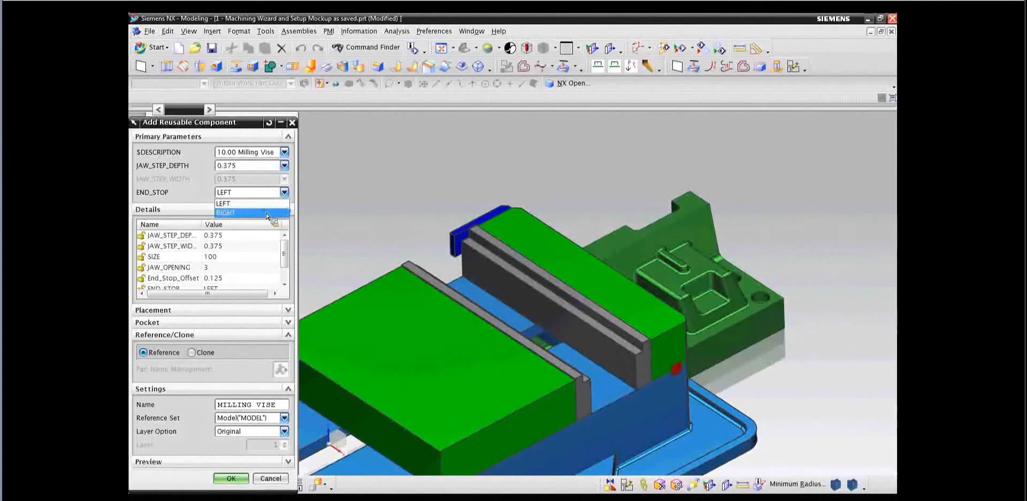
click(266, 213)
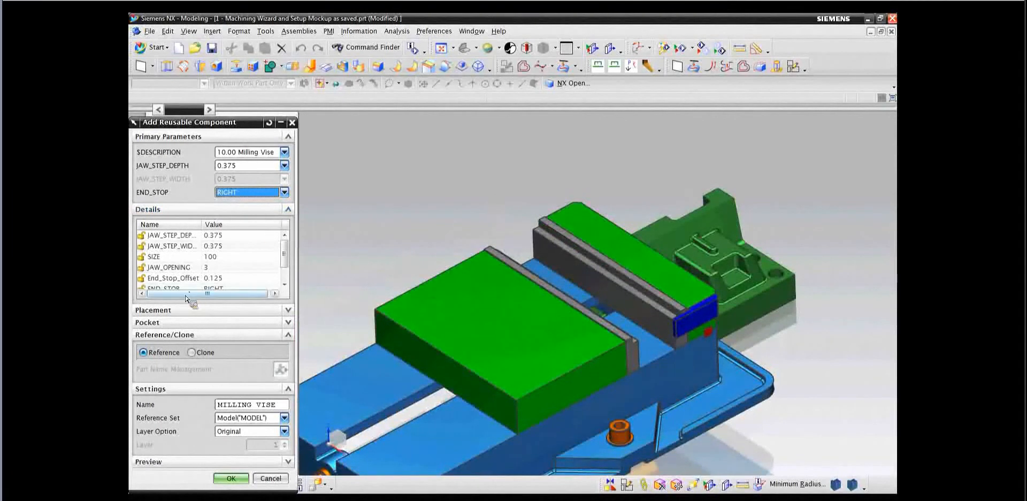
- Set the vise's JAW_OPENING to 135mm and finish adding the component
double_click(221, 271)
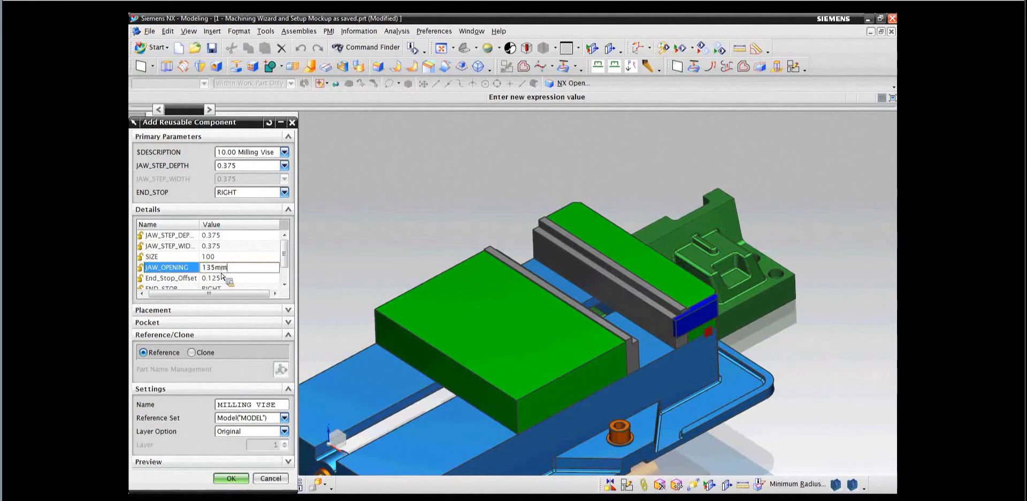
key(Return)
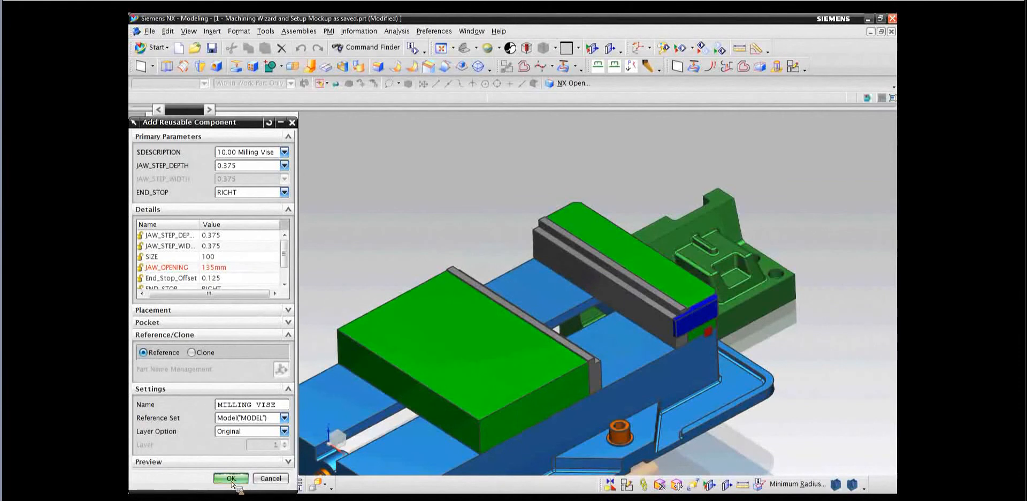
middle_drag(363, 247, 362, 244)
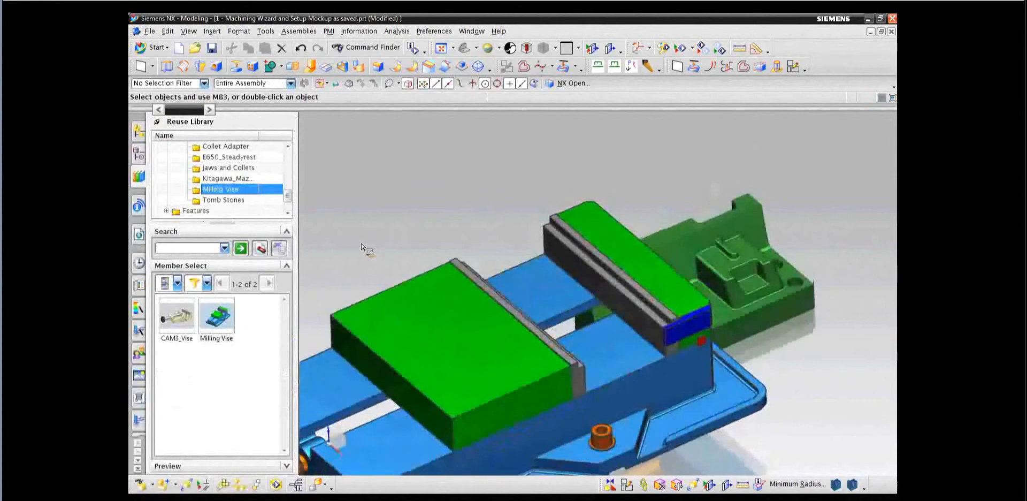
- Hide the newly added Milling Vise and show the other, hidden Milling Vise component in the assembly
click(141, 141)
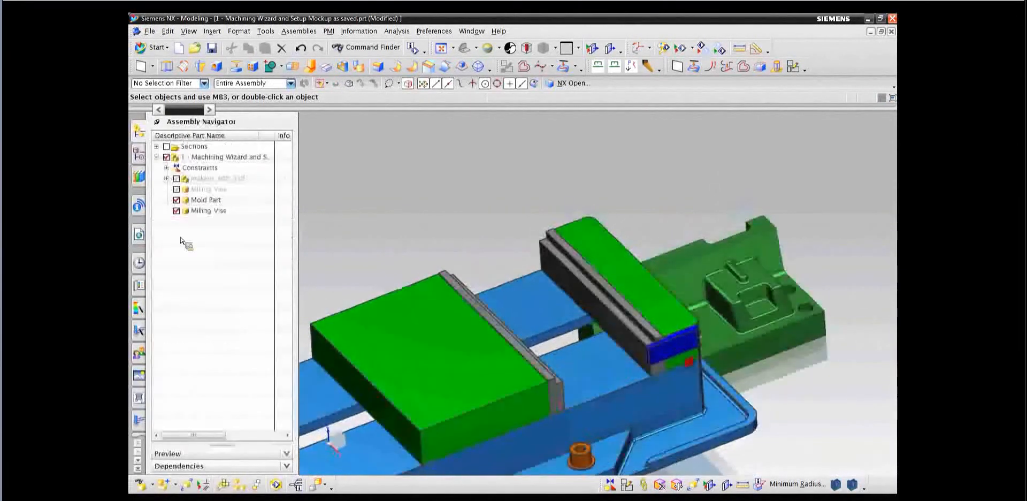
click(177, 211)
click(176, 189)
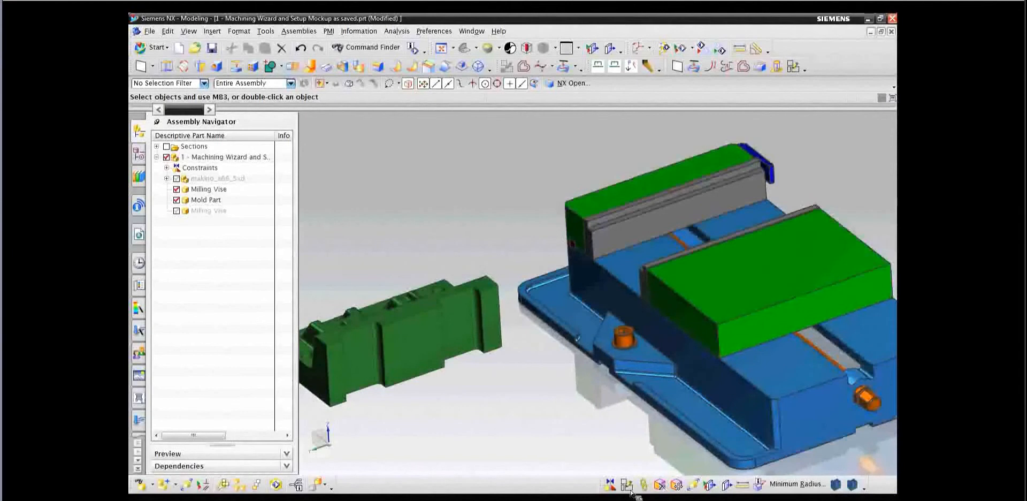
- Apply Touch constraints seating the part's back face against the fixed jaw and its bottom face on the jaw step
click(611, 483)
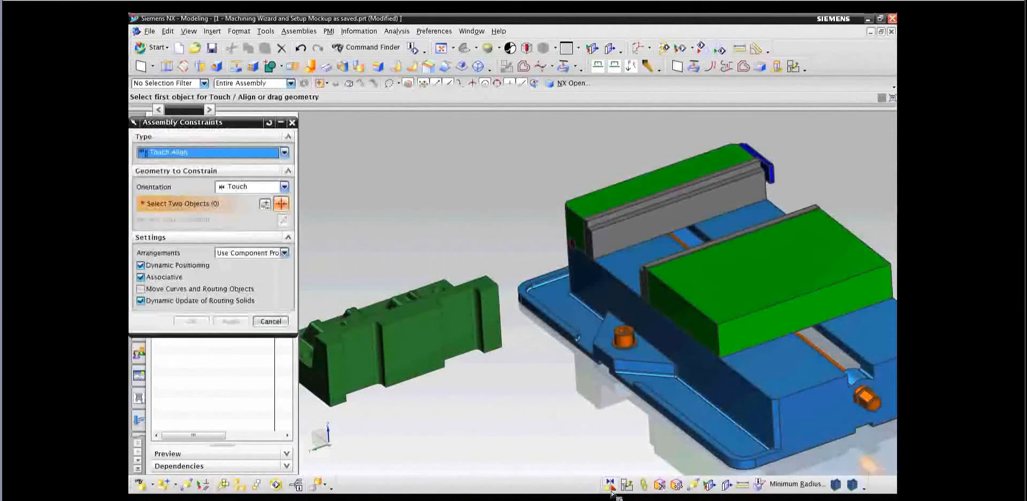
click(426, 353)
click(634, 216)
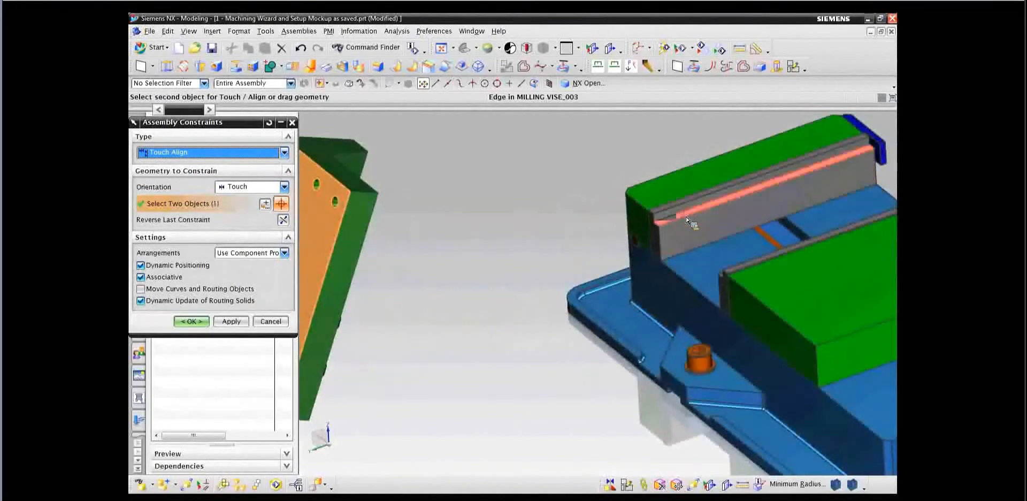
click(671, 225)
- Constrain the part's end face to touch the vise's blue end stop
middle_drag(565, 256, 728, 249)
click(526, 282)
scroll(728, 249, up, 1)
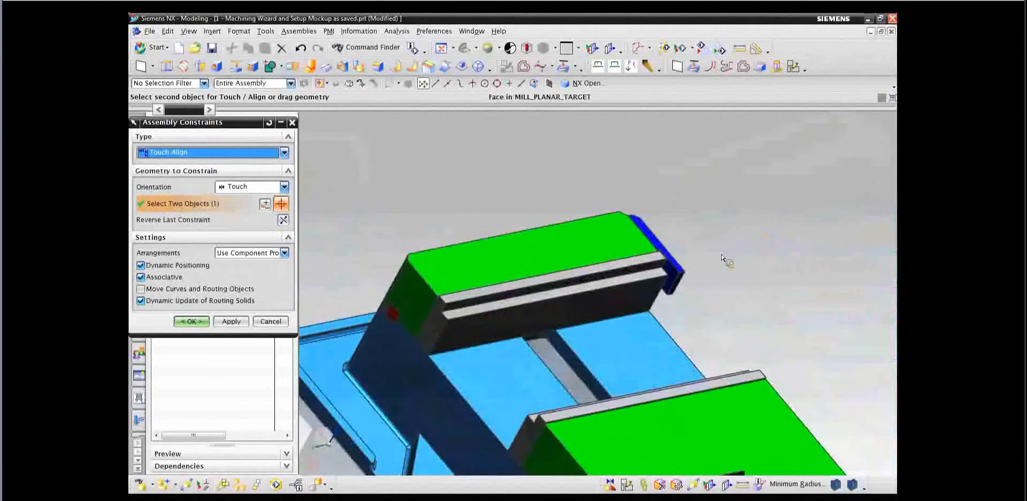
click(676, 279)
scroll(759, 231, down, 1)
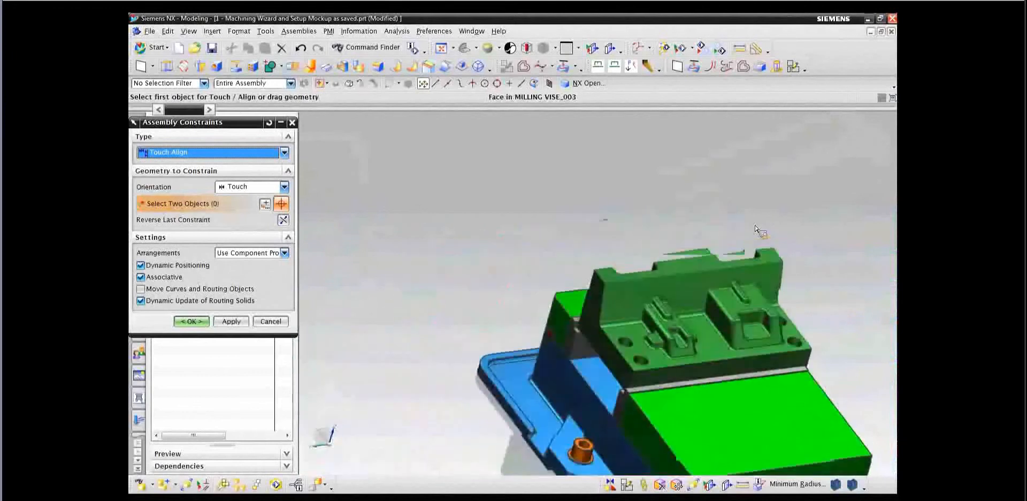
- Exit the Assembly Constraints command and discard its unapplied changes
middle_drag(756, 229, 635, 213)
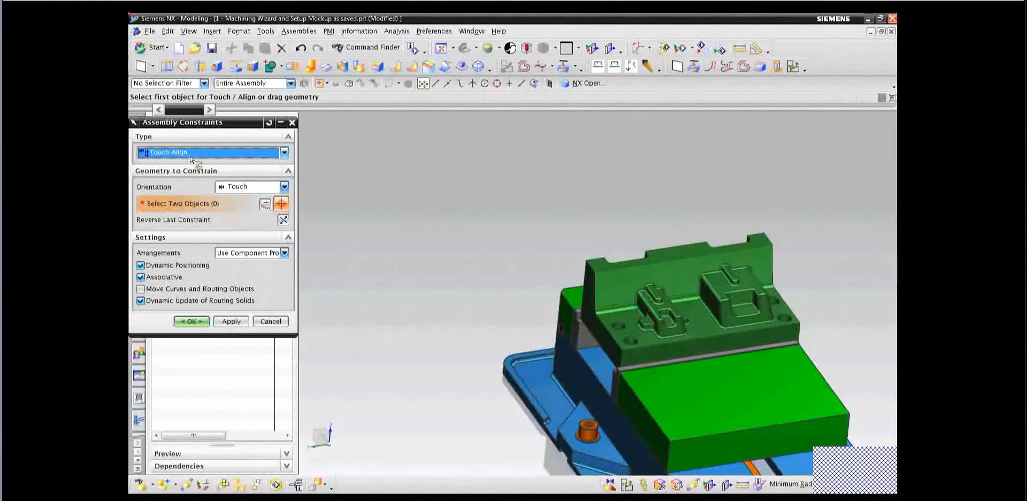
click(240, 154)
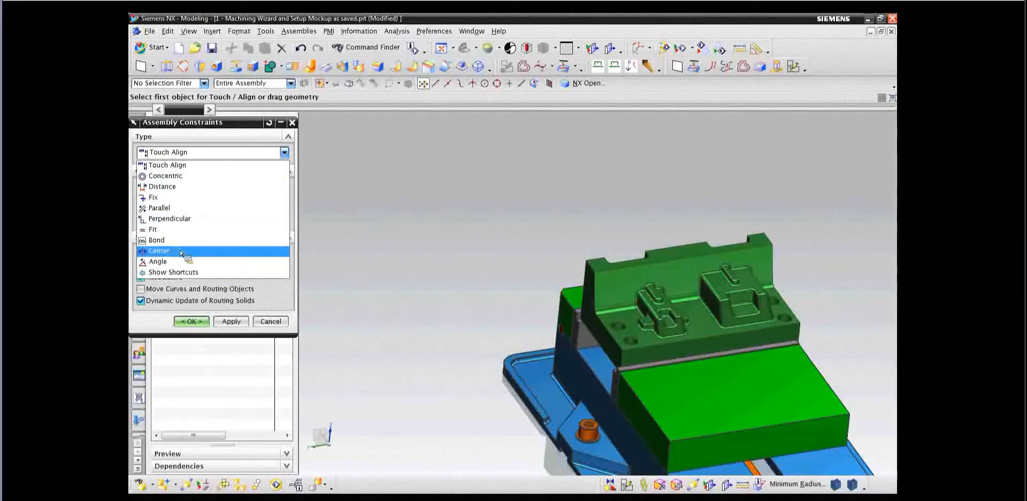
click(272, 323)
click(270, 320)
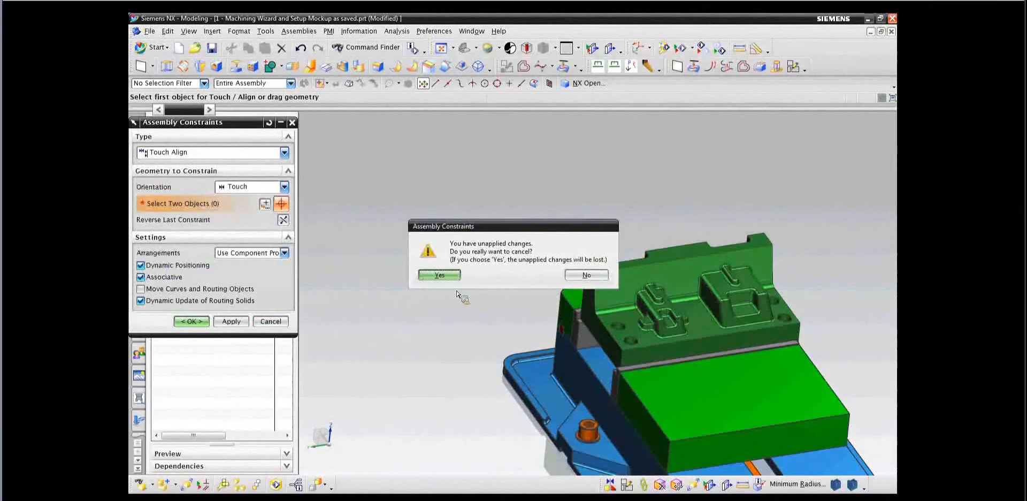
click(439, 275)
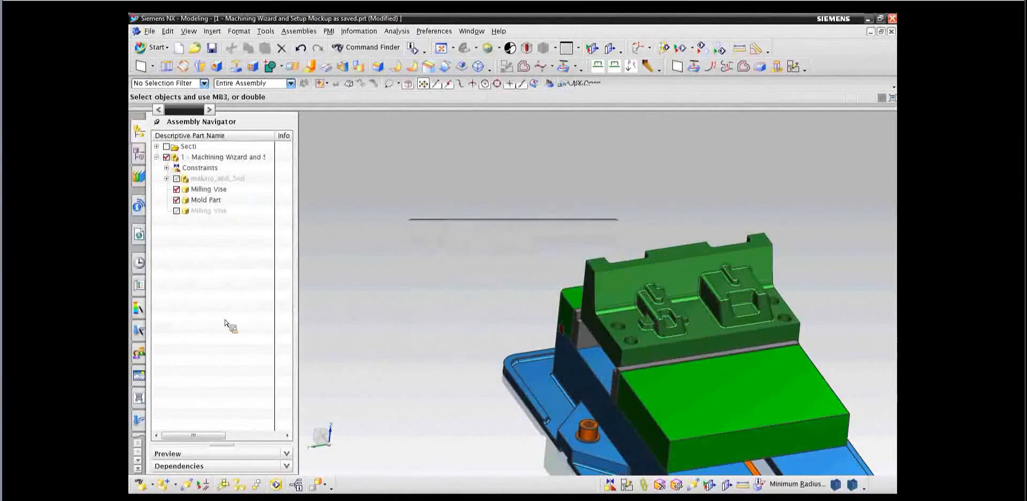
- Show the makino_a66_5xd machine component and examine the vise and mold part mounted on it
middle_drag(315, 289, 376, 266)
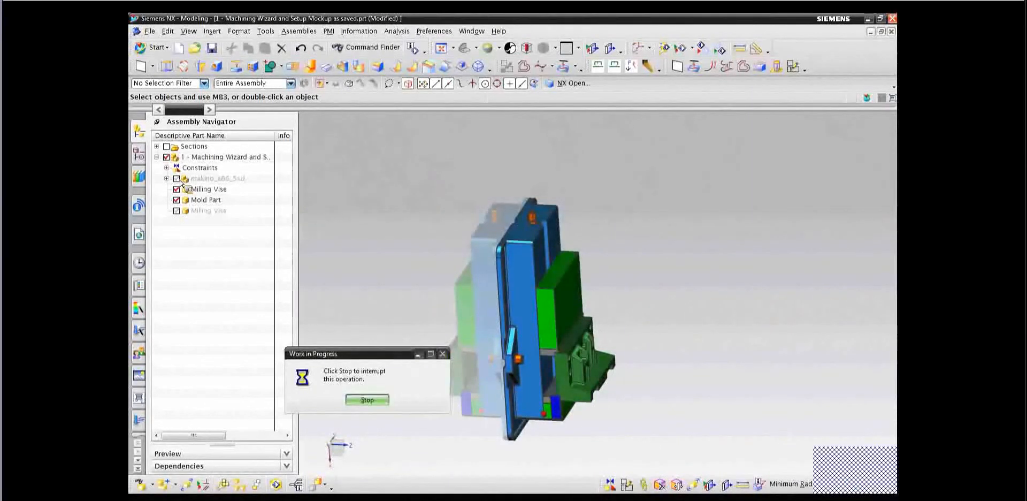
click(447, 54)
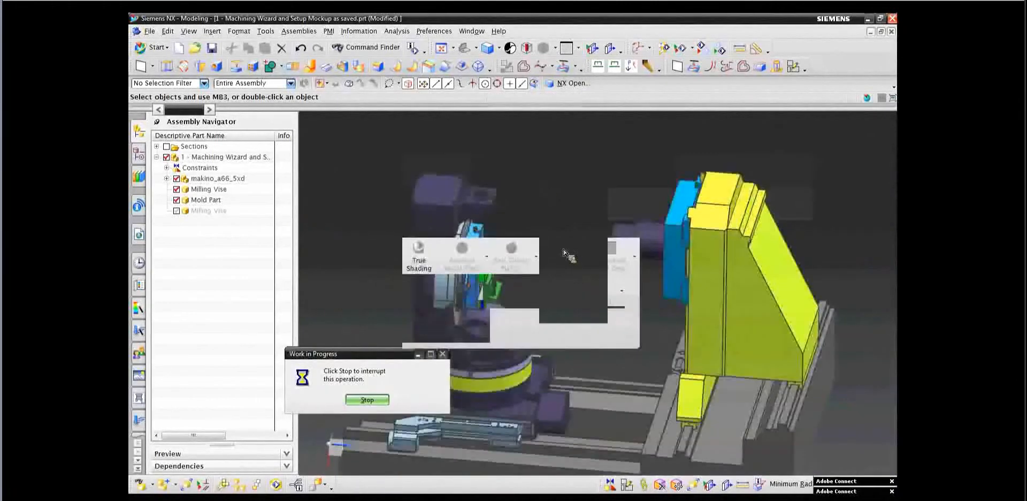
click(634, 232)
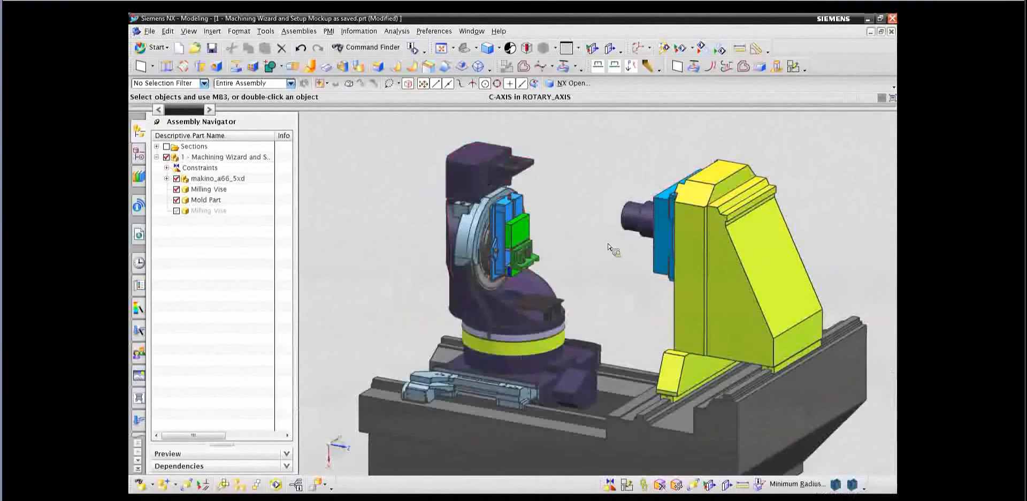
middle_drag(594, 250, 589, 280)
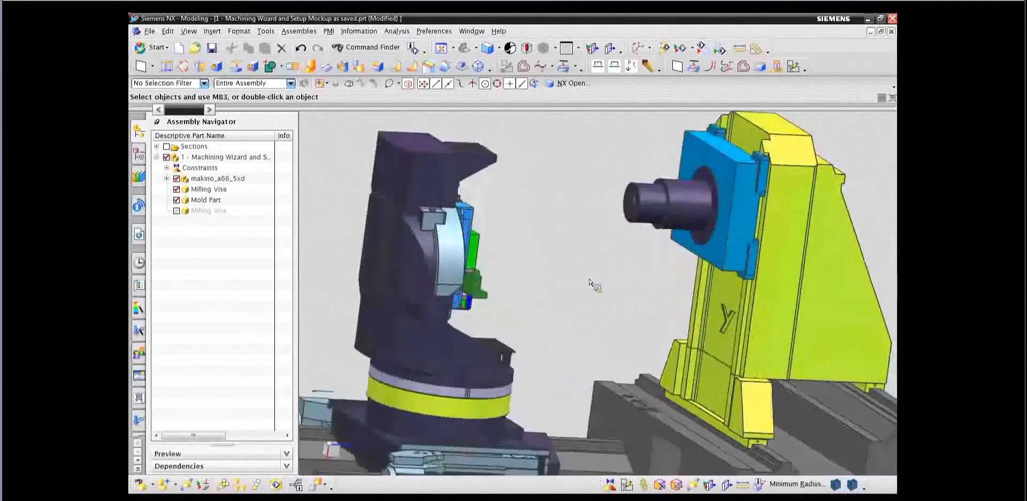
middle_drag(574, 250, 552, 290)
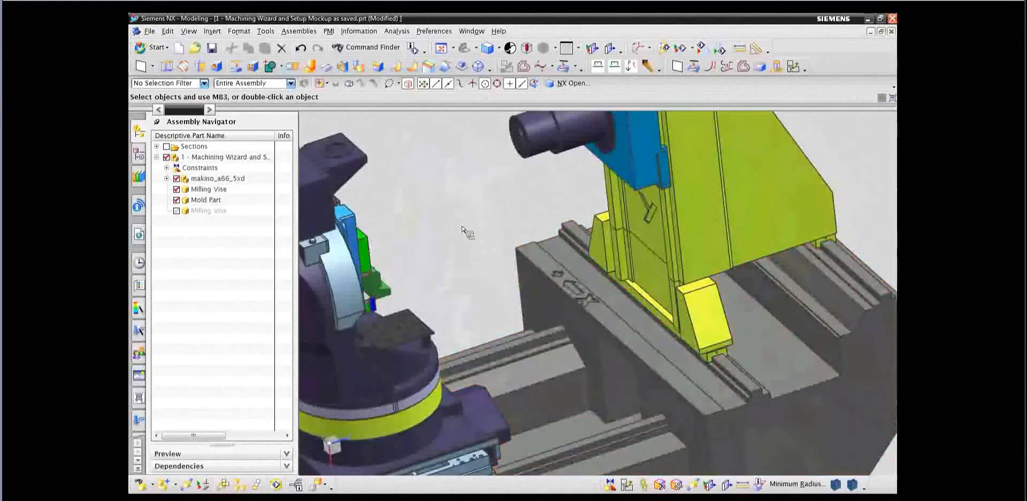
middle_drag(540, 249, 601, 264)
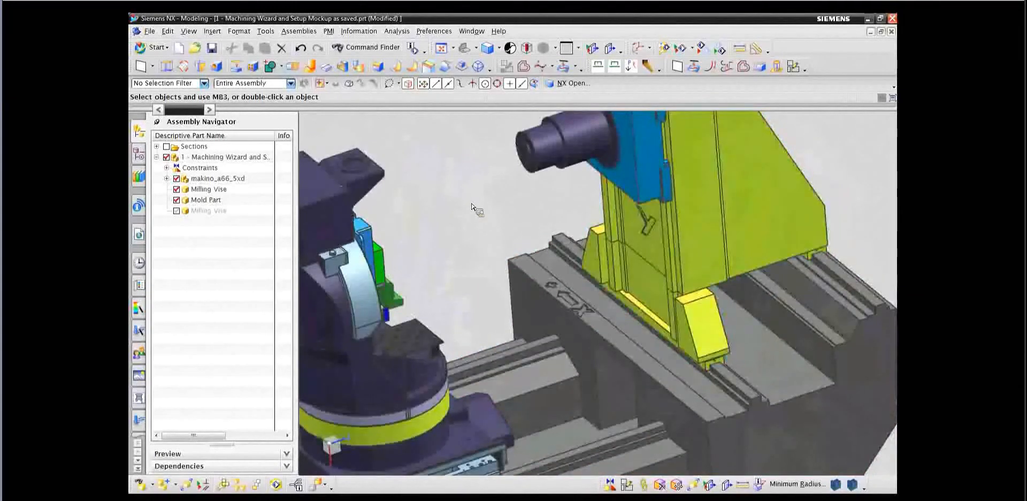
scroll(458, 204, down, 2)
middle_drag(458, 208, 398, 216)
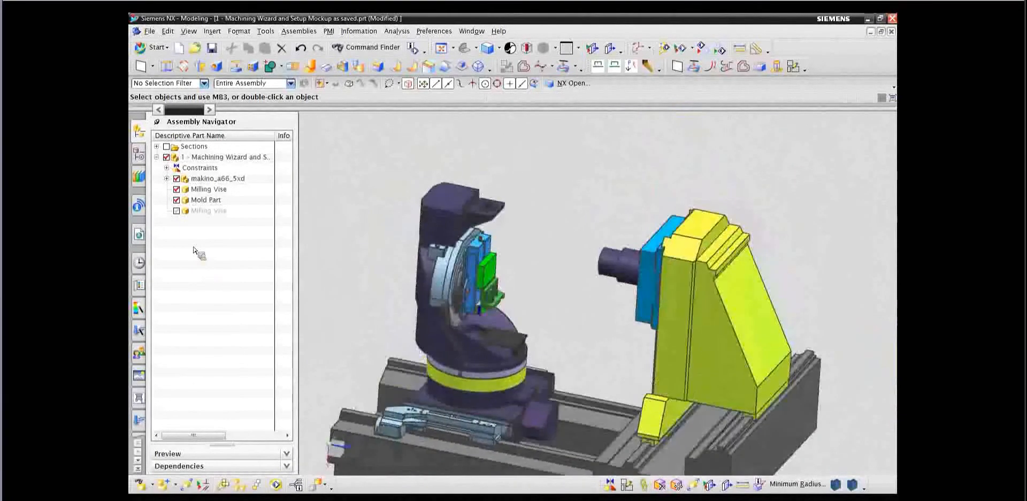
- Hide the makino_a66_5xd machine and the displayed Milling Vise, leaving only the Mold Part in view
click(177, 179)
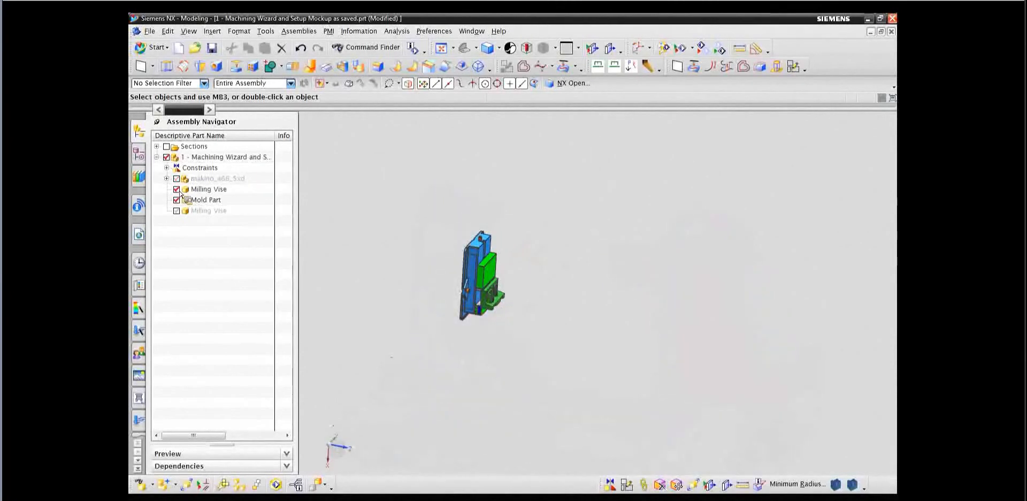
click(177, 190)
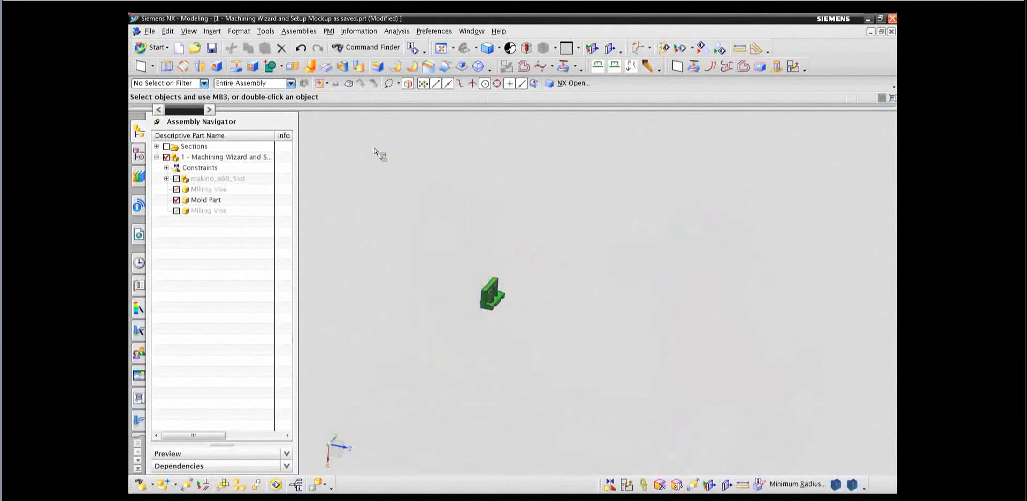
click(442, 49)
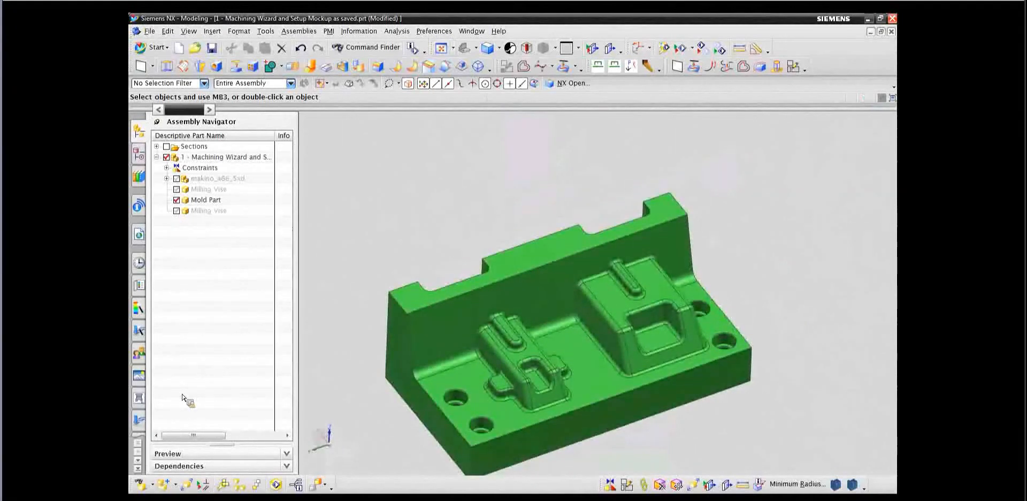
- Start the Rough and Finish Sculpted Part V4 manufacturing wizard and advance to its Locate MCS page
click(141, 338)
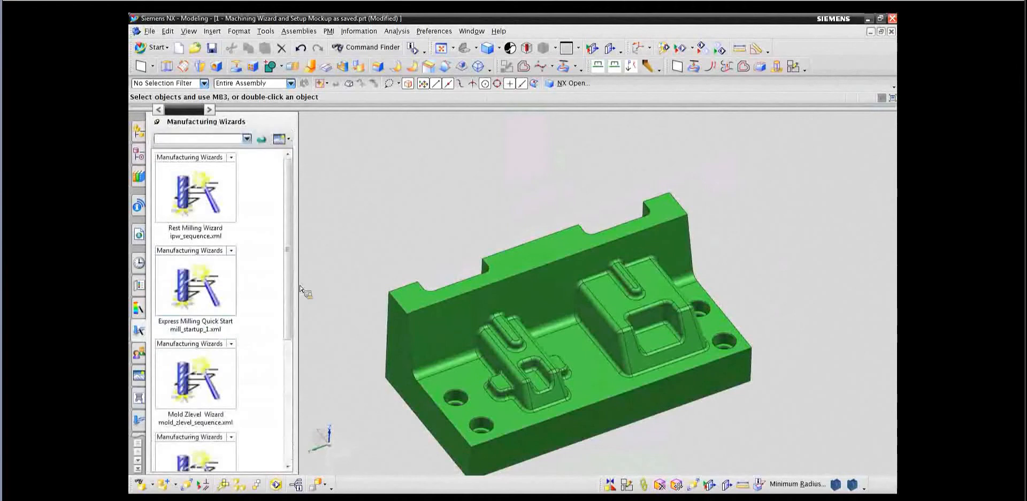
scroll(202, 316, down, 3)
double_click(206, 305)
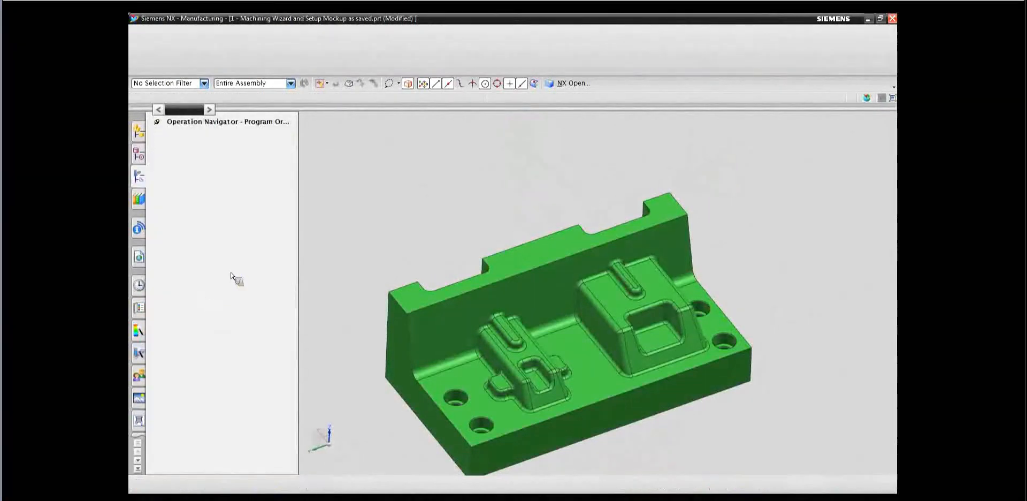
click(347, 359)
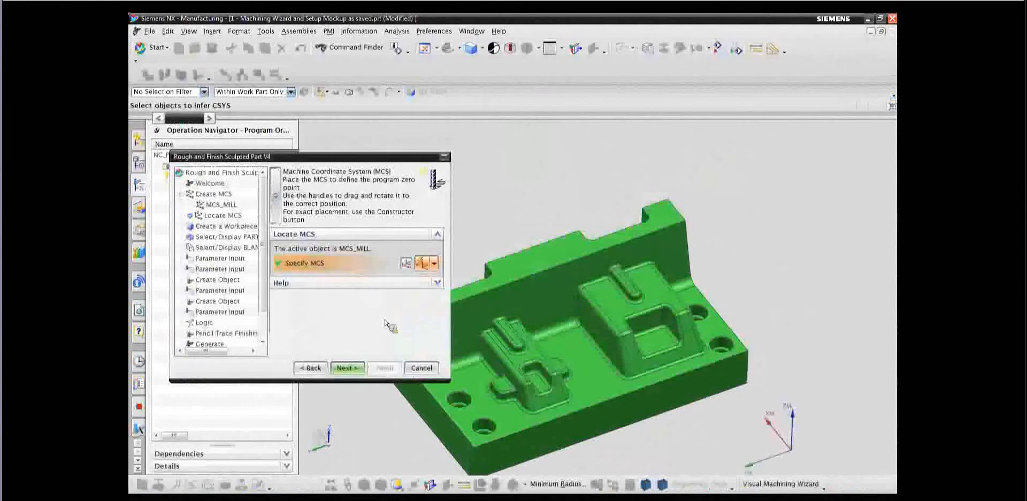
- Try to move the machine coordinate system 125 mm along YM and down along ZM, and cancel the wizard
click(422, 263)
middle_drag(789, 344, 789, 337)
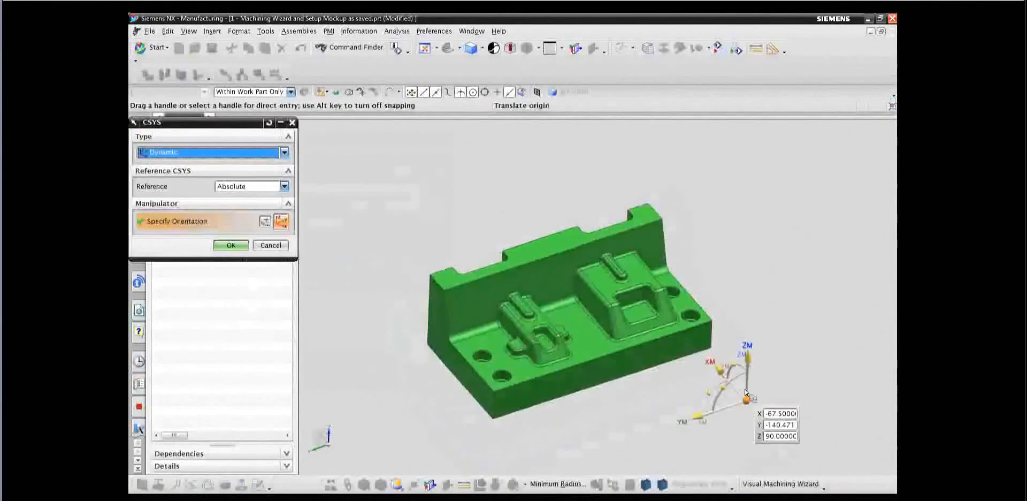
middle_drag(775, 378, 790, 369)
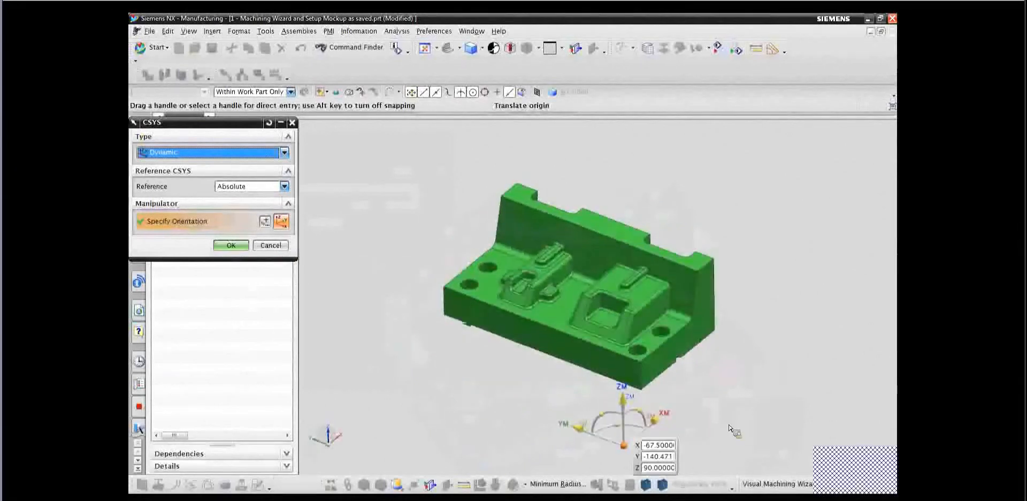
drag(597, 440, 500, 403)
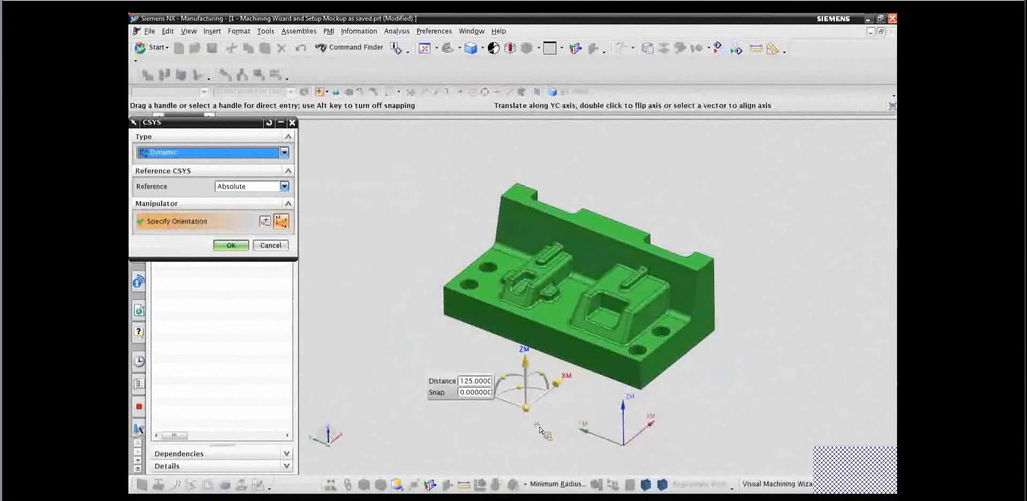
drag(527, 365, 529, 436)
middle_drag(750, 345, 718, 366)
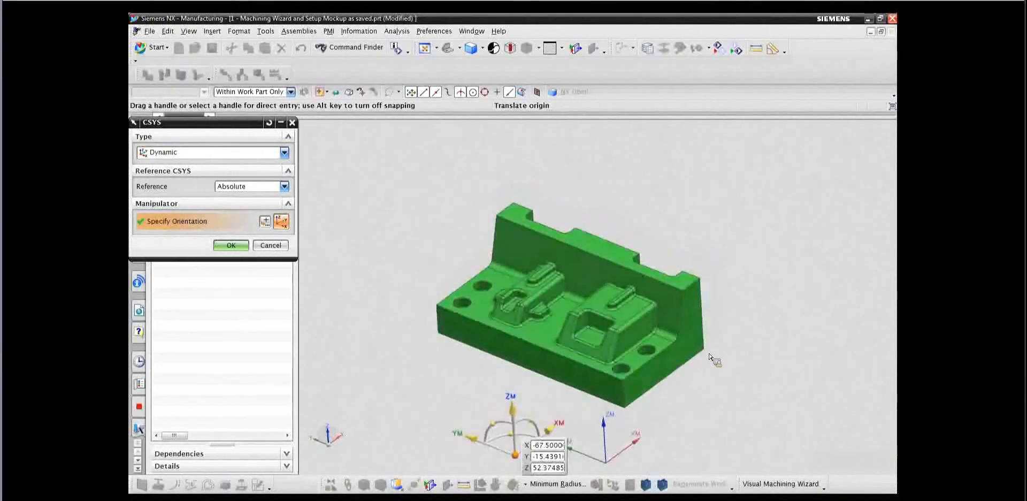
click(272, 246)
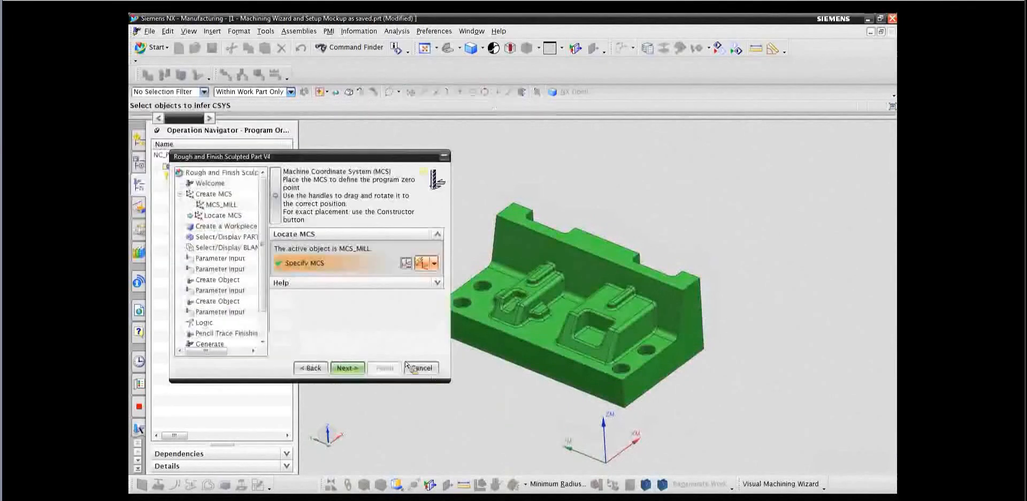
click(407, 367)
click(516, 271)
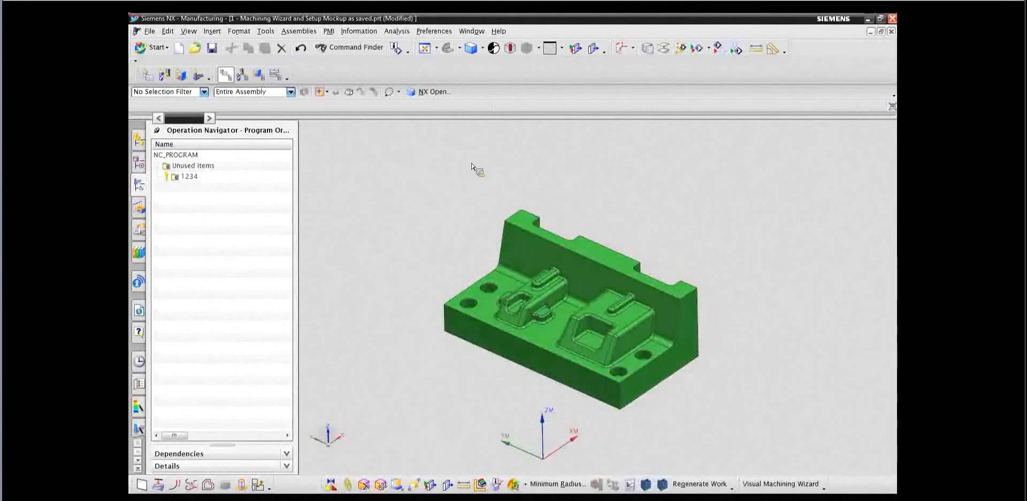
- Create an associative WAVE linked body of the mold part and check it in the model history
click(347, 485)
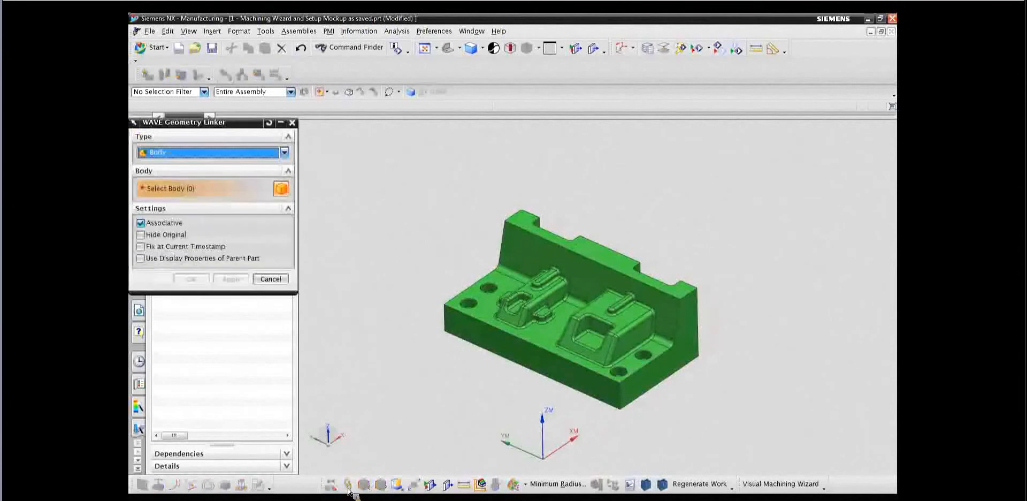
click(516, 292)
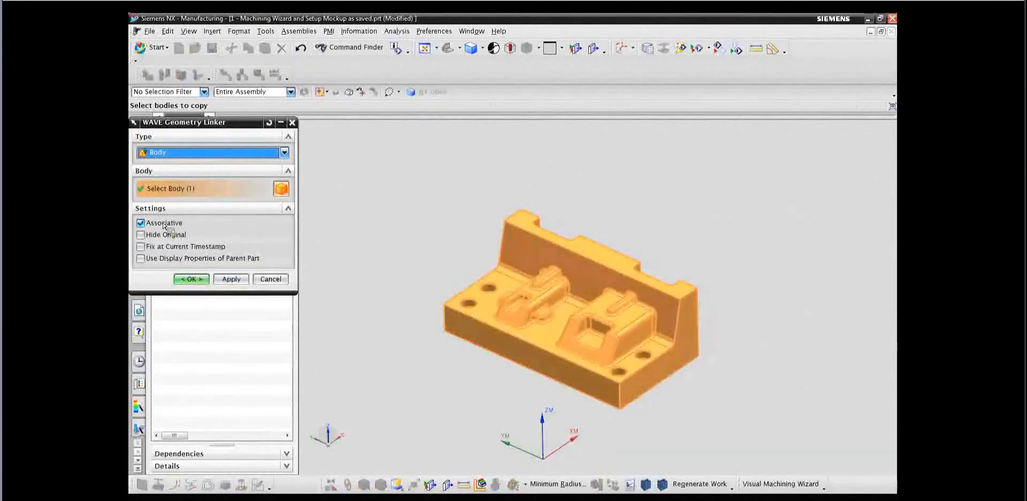
click(192, 279)
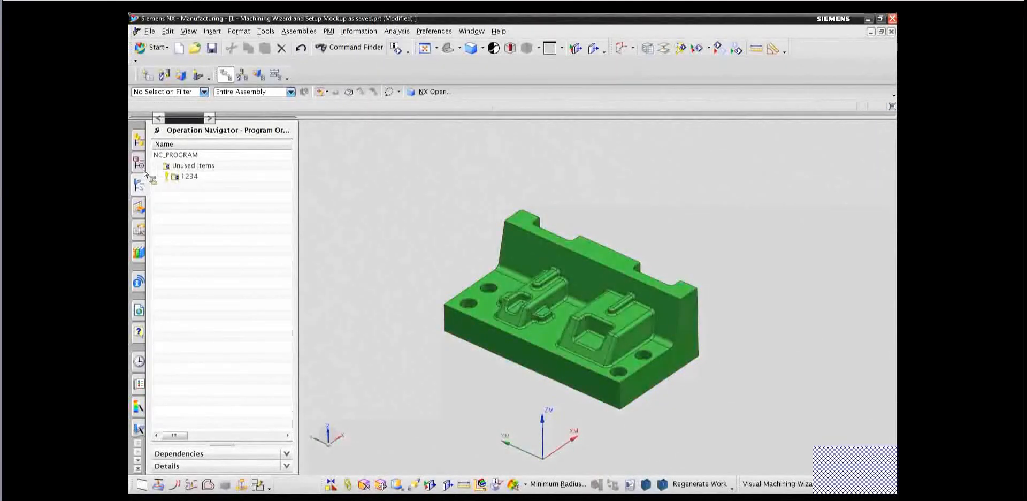
click(140, 183)
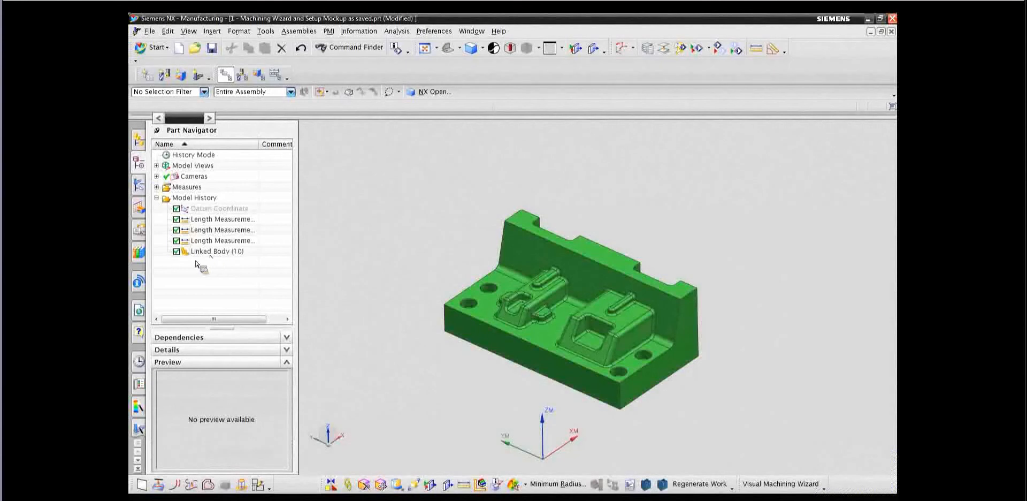
- Delete the faces of both notches in the upper edge of the linked body's back wall
middle_drag(339, 315, 395, 435)
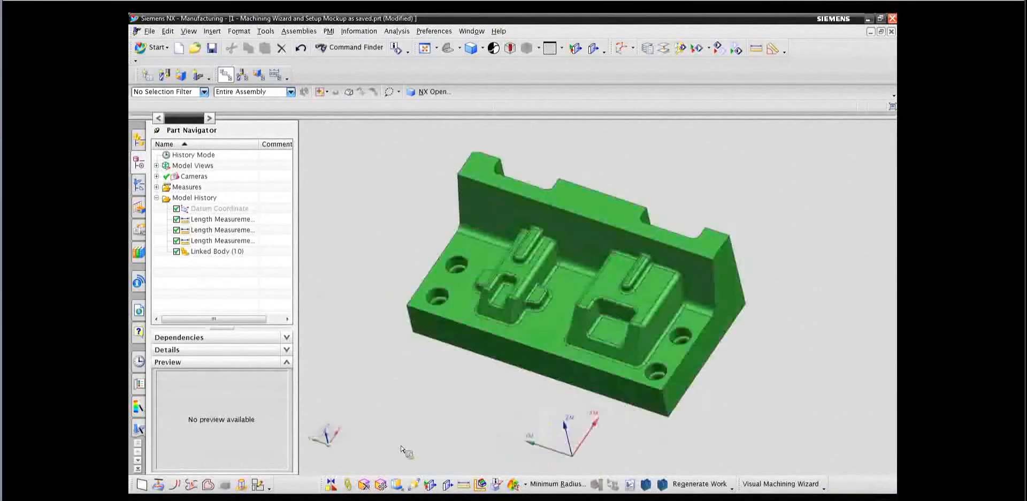
click(364, 484)
middle_drag(336, 293, 347, 230)
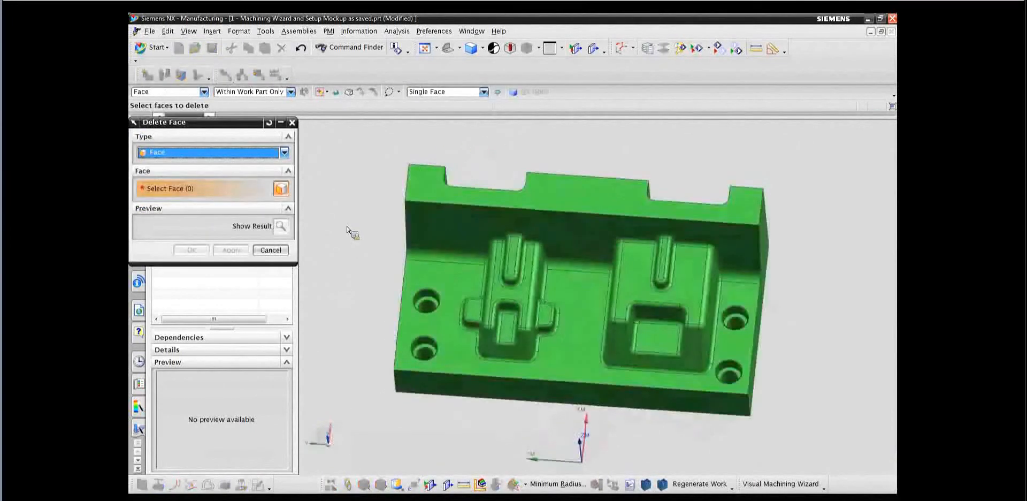
key(F8)
mouse_move(421, 176)
mouse_down()
mouse_move(423, 201)
mouse_move(481, 230)
mouse_move(546, 231)
mouse_up()
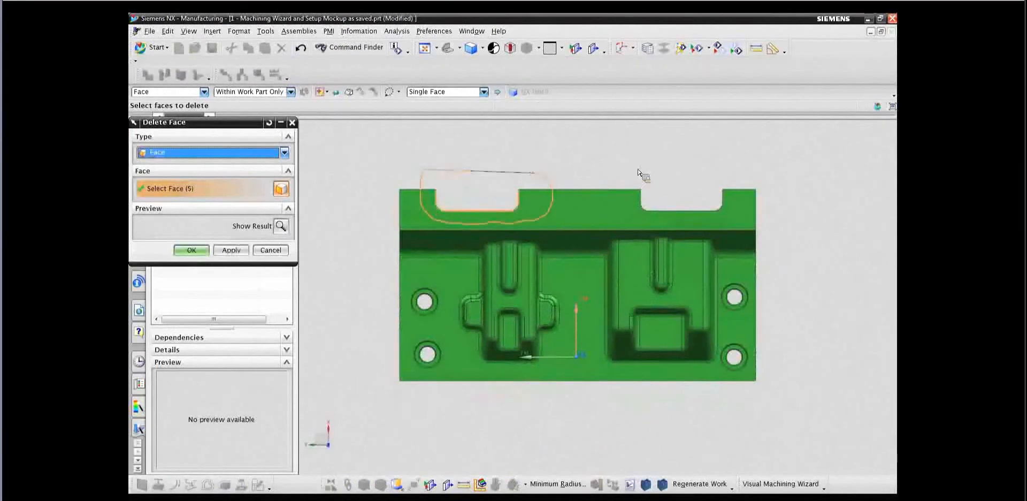
mouse_move(627, 174)
mouse_down()
mouse_move(632, 196)
mouse_move(725, 222)
mouse_move(741, 187)
mouse_move(733, 174)
mouse_move(611, 158)
mouse_up()
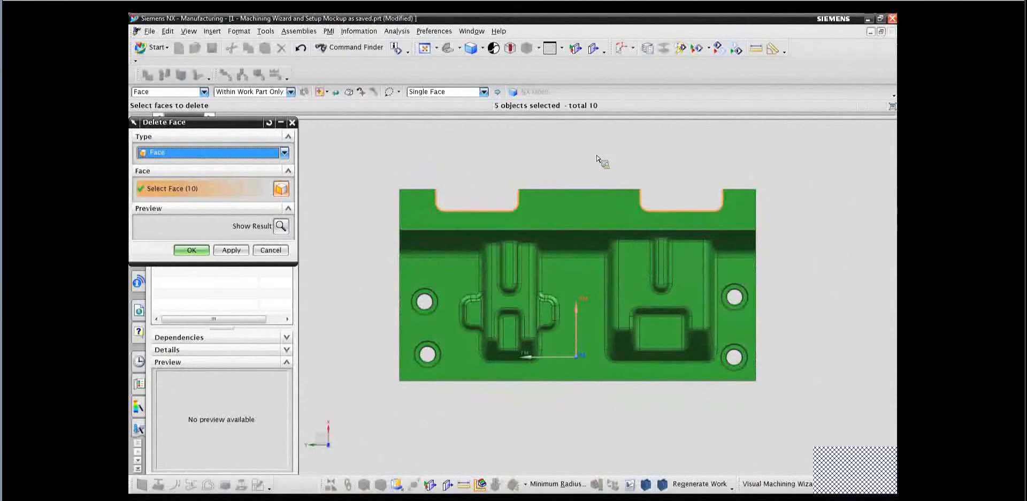
click(231, 250)
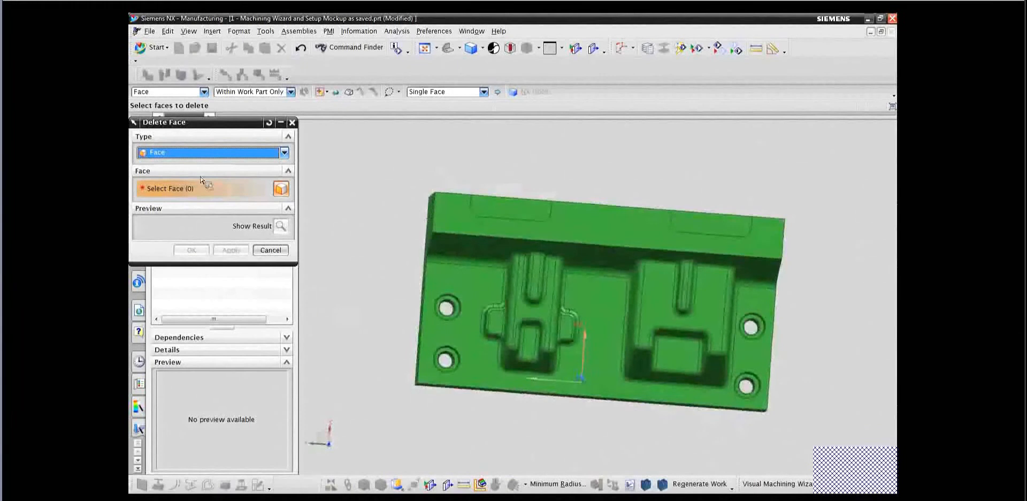
- Delete all holes of 50 mm or smaller from the linked body and hide the Mold Part component
click(199, 153)
click(178, 177)
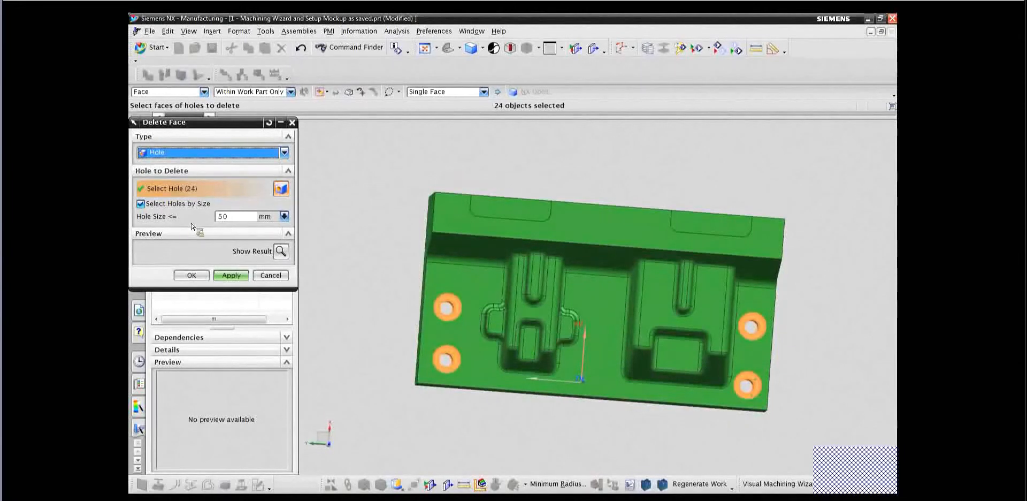
click(199, 277)
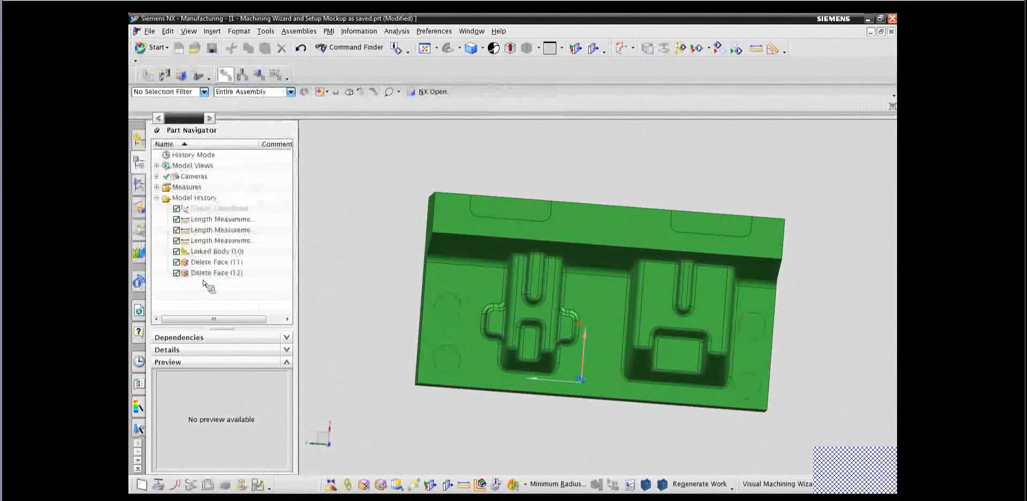
click(139, 140)
middle_drag(368, 250, 361, 236)
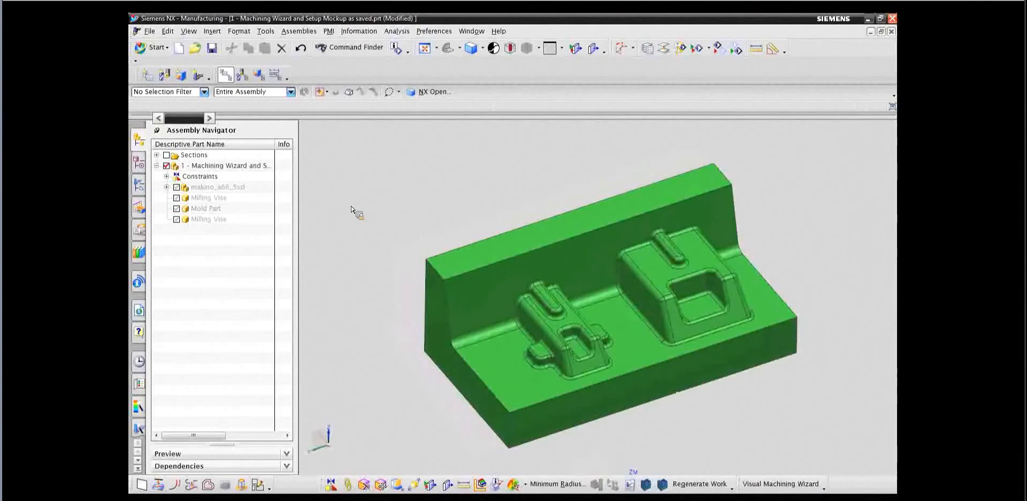
- Compare the simplified linked body with the original Mold Part component in wireframe, and return to the shaded display with the component hidden
right_drag(352, 206, 392, 200)
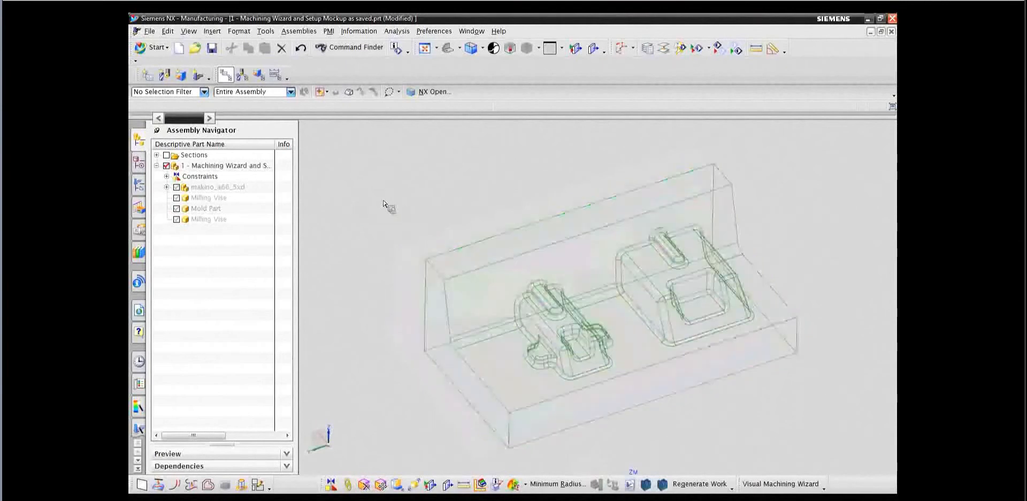
key(ctrl+f)
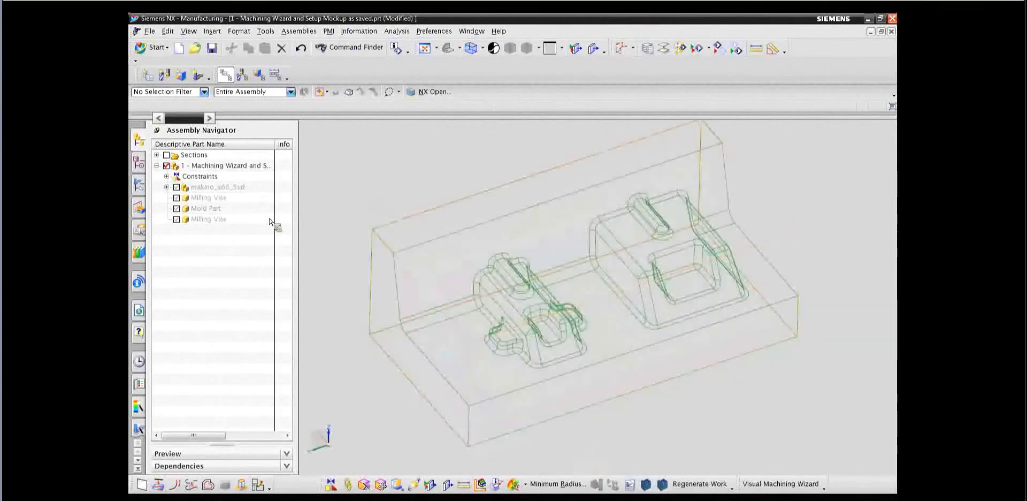
click(177, 208)
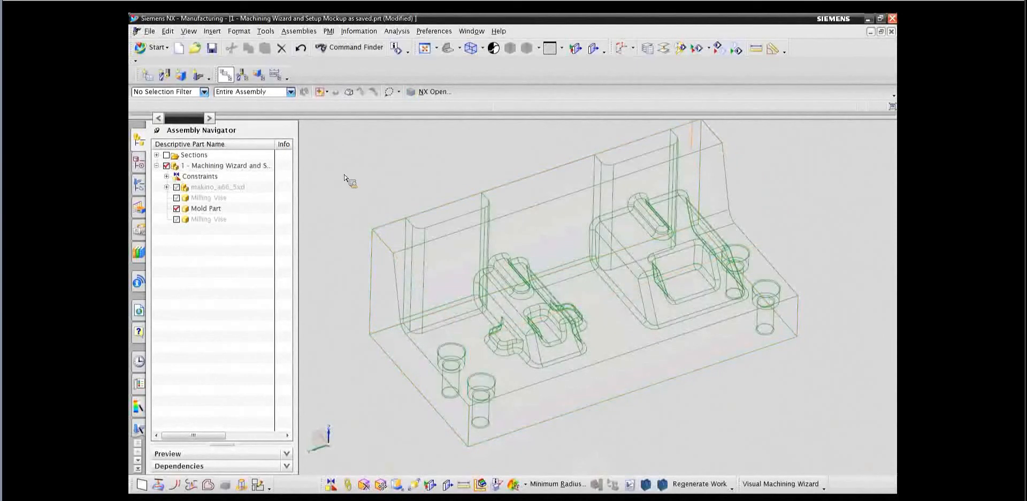
click(178, 211)
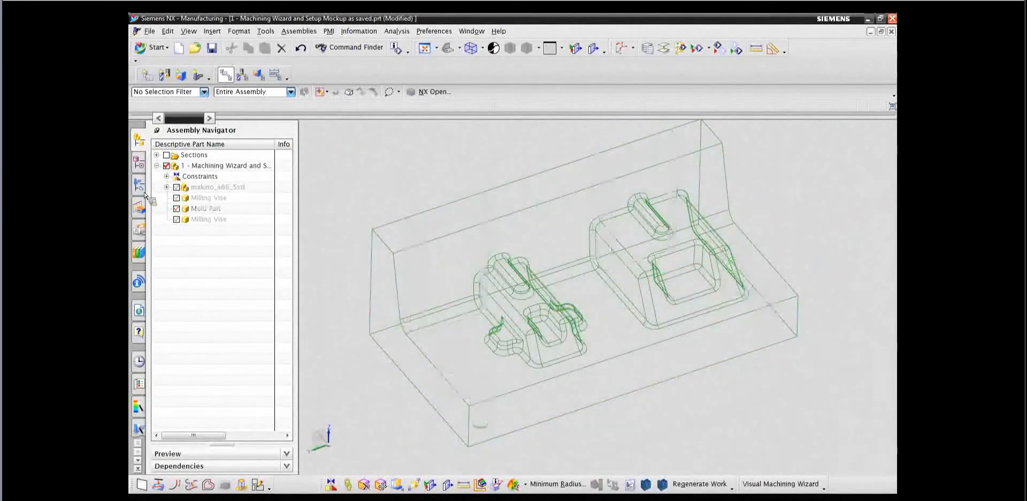
right_drag(355, 221, 336, 187)
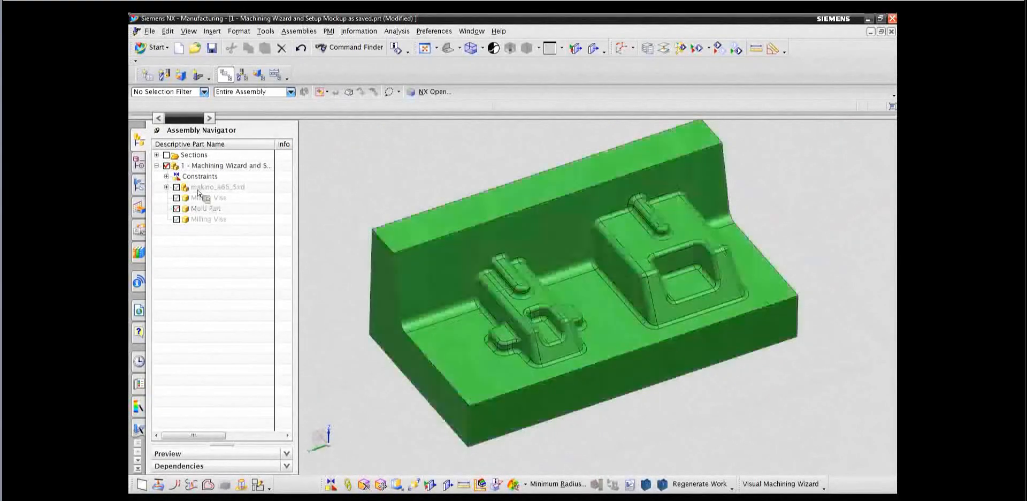
- Suppress both Delete Face features of the linked body in the model history and unsuppress them again
click(140, 163)
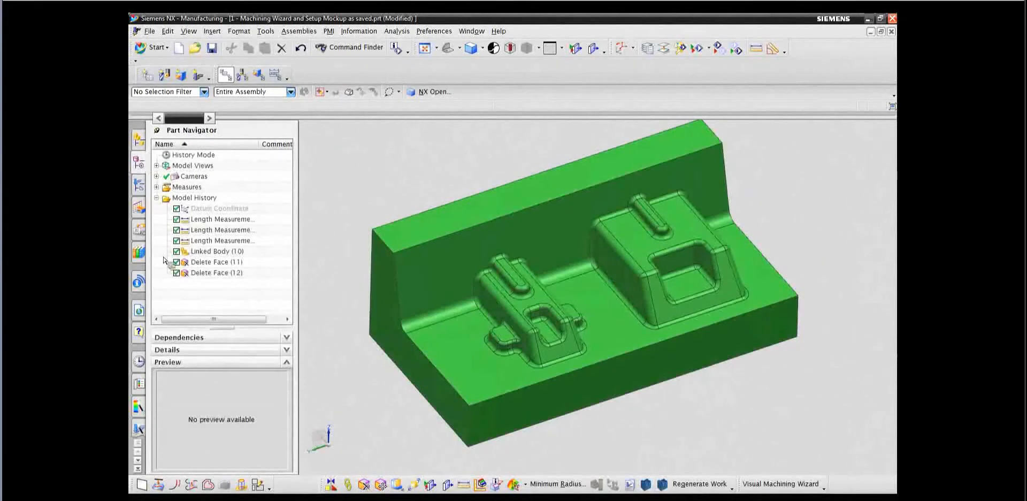
click(176, 262)
click(177, 273)
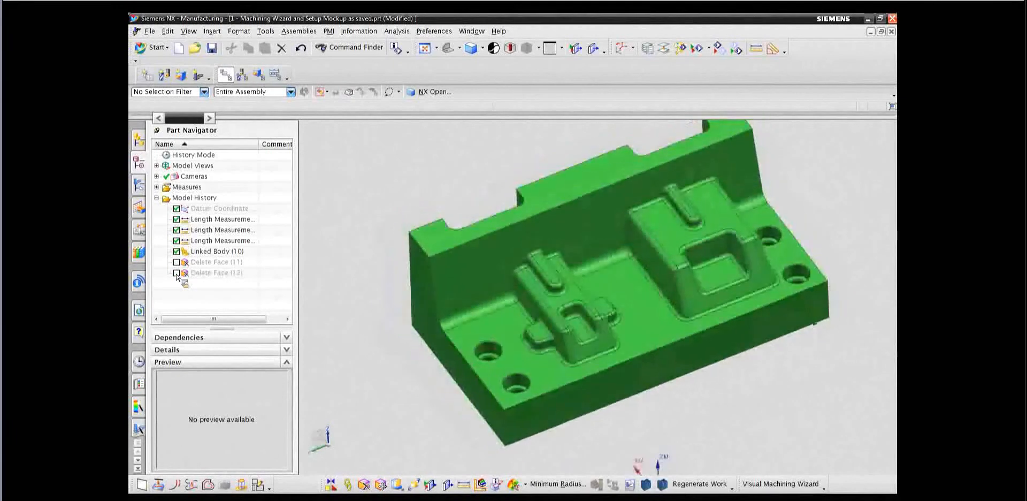
click(177, 272)
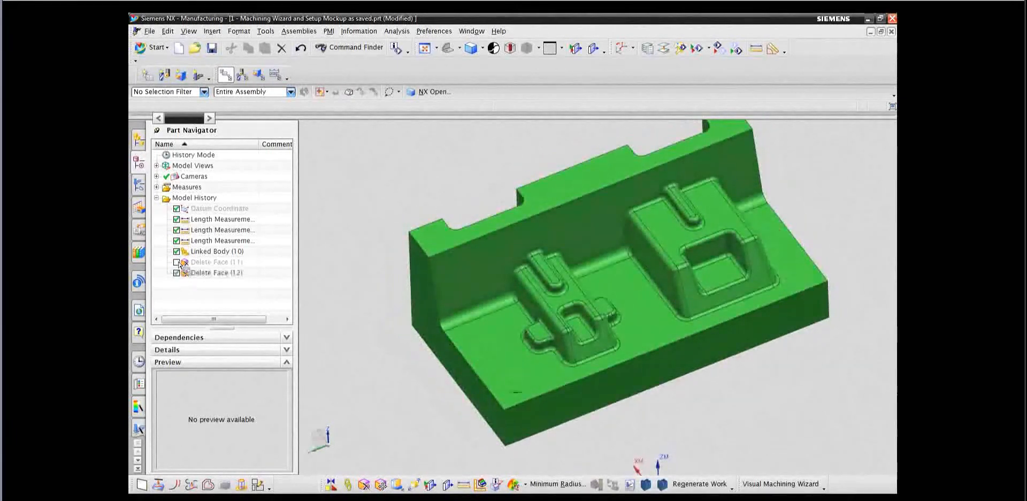
click(177, 262)
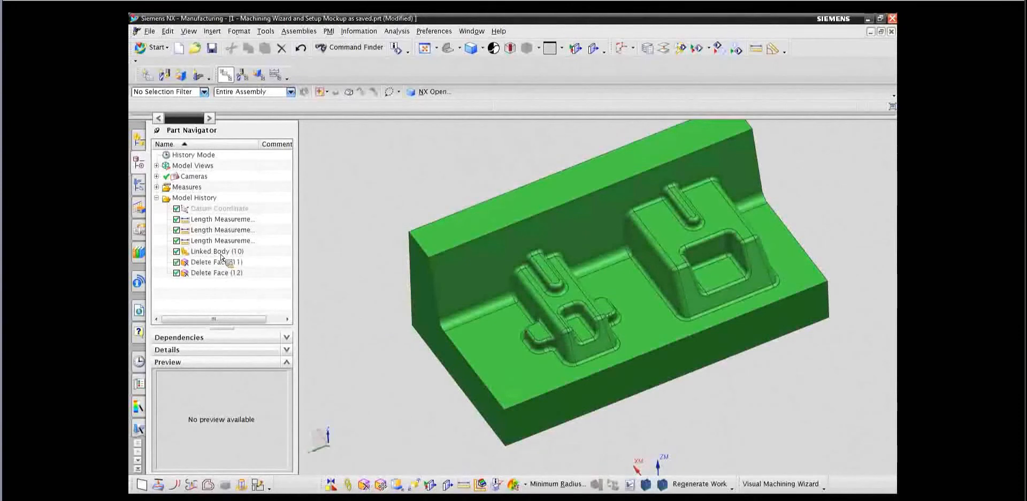
drag(220, 257, 207, 287)
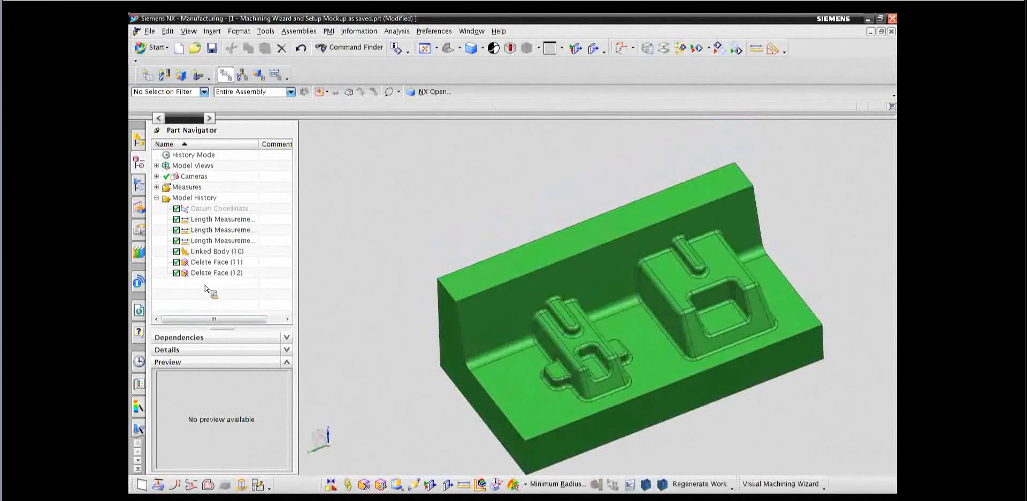
- Start the Rough and Finish Sculpted Part V4 manufacturing wizard and advance to locating the machine coordinate system
click(139, 186)
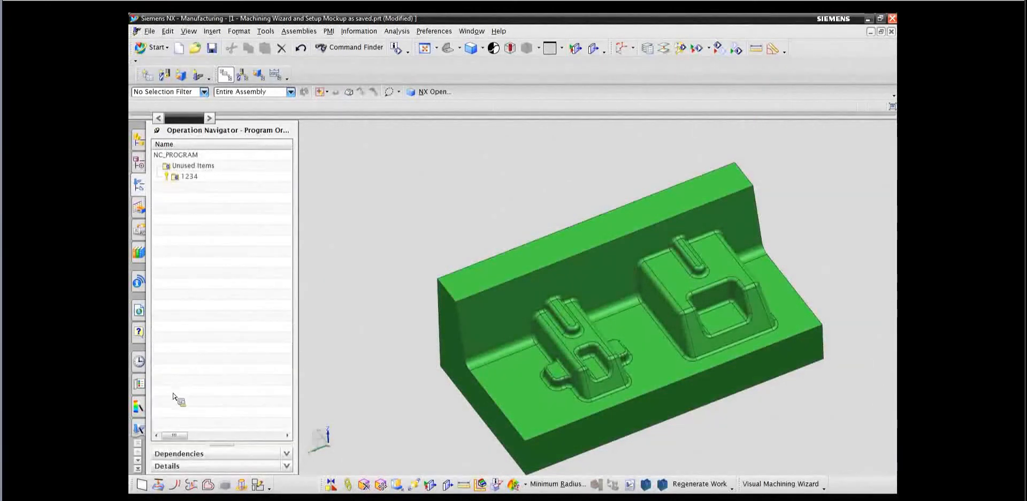
click(140, 428)
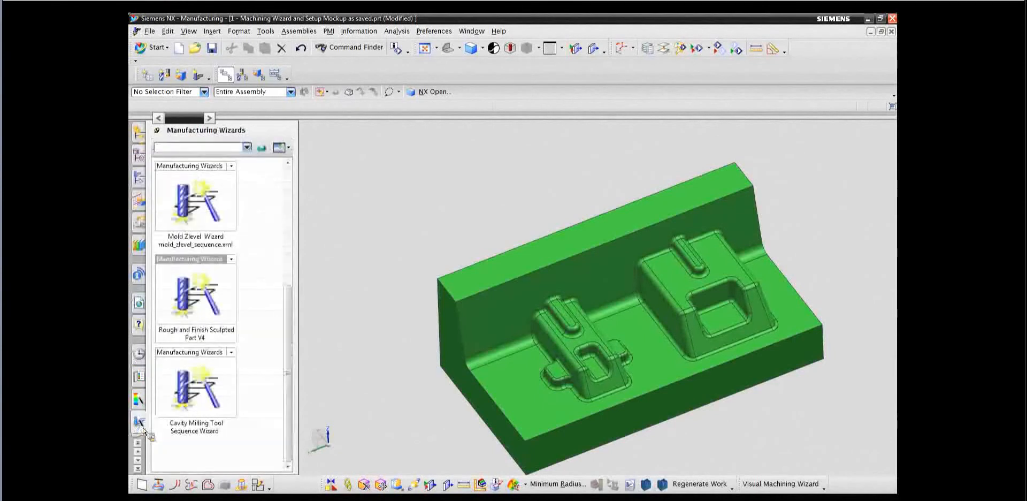
click(208, 312)
click(348, 367)
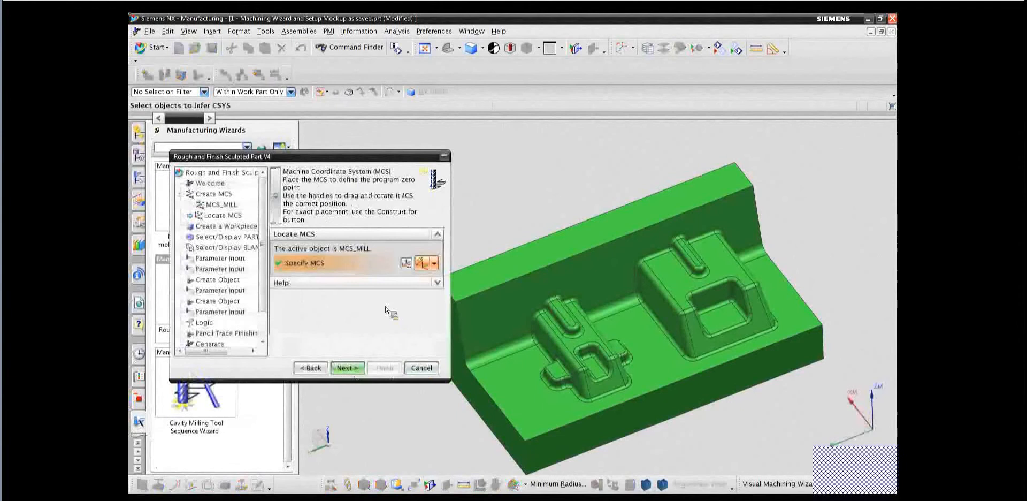
- Place the machine coordinate system at the linked body's lower back corner, with XM along the long back edge and ZM up
click(410, 264)
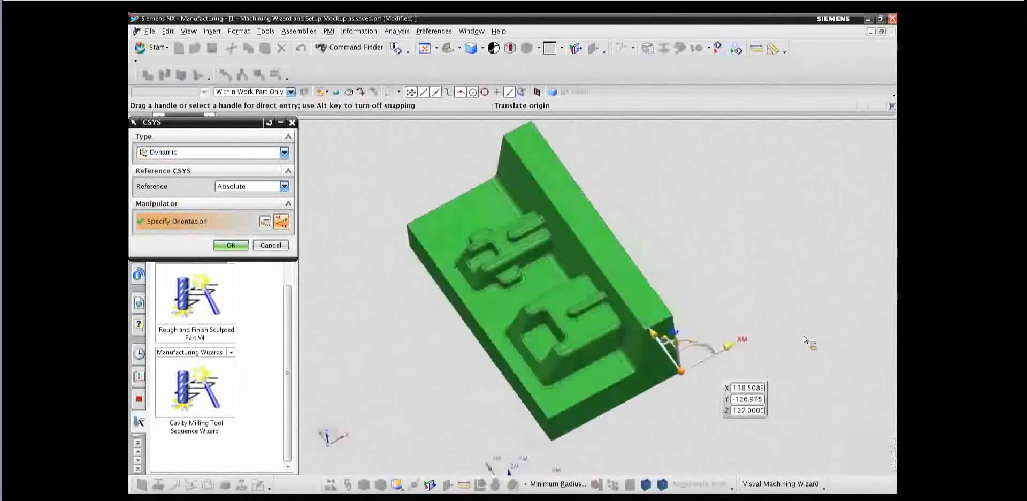
drag(709, 336, 642, 242)
click(689, 357)
middle_drag(690, 357, 742, 360)
middle_drag(718, 391, 660, 400)
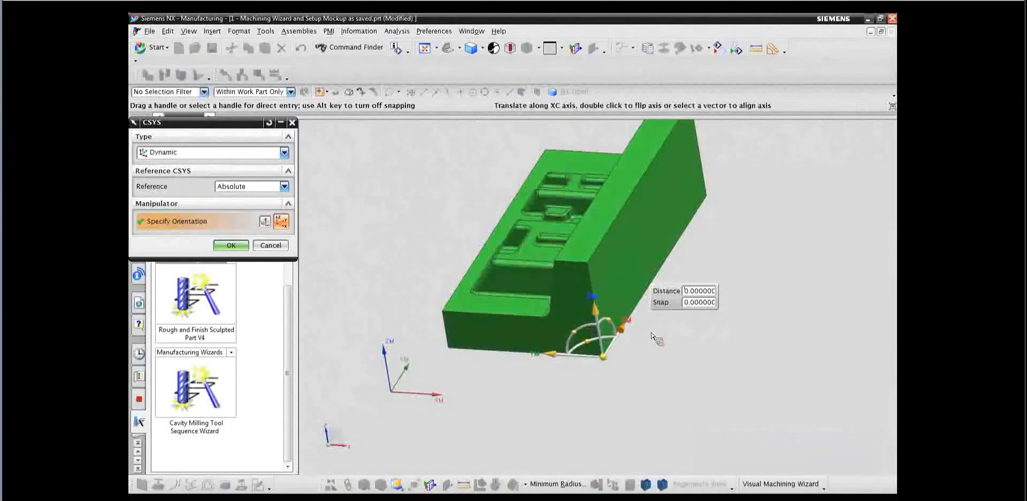
click(237, 247)
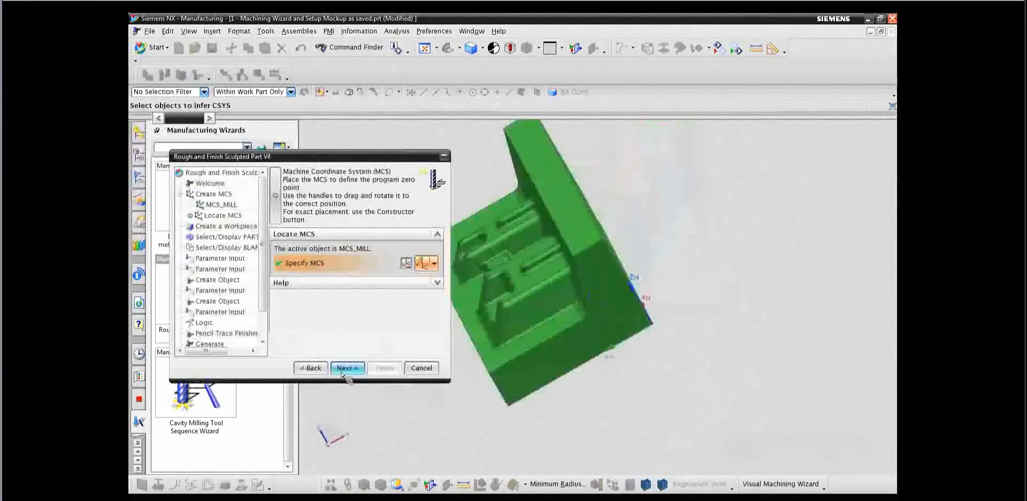
click(346, 367)
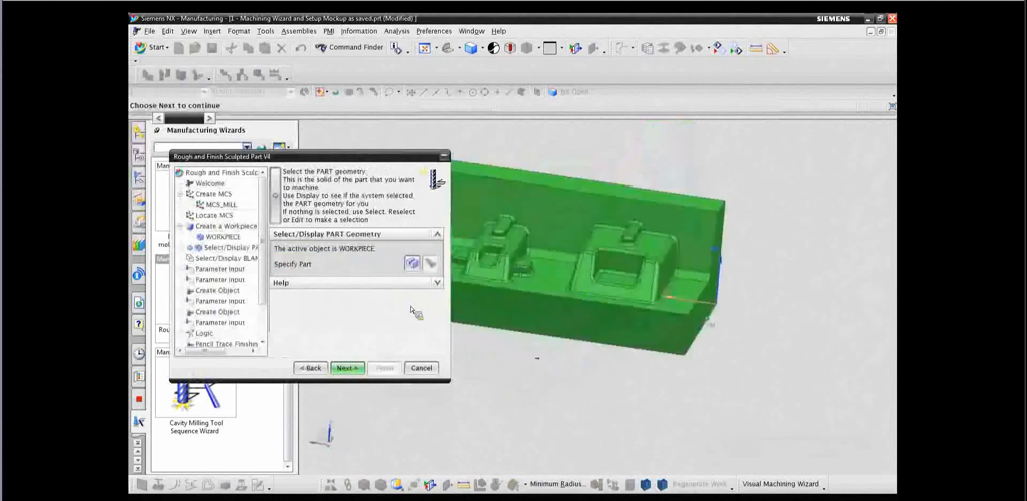
- Specify the simplified linked body as the part geometry of WORKPIECE
click(413, 263)
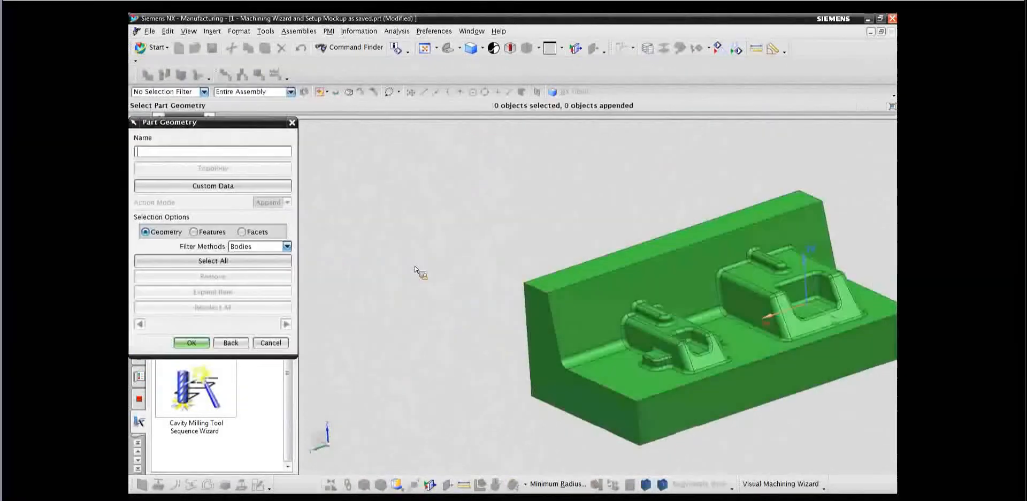
click(611, 315)
click(191, 343)
click(347, 368)
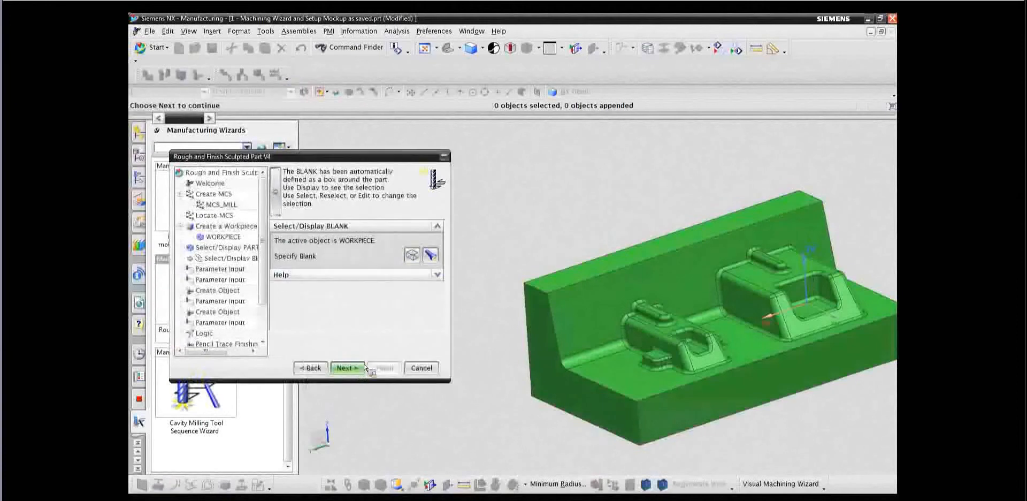
- Try the side handles of the Auto Block blank and accept the blank with all XM, YM and ZM offsets at 0
click(412, 256)
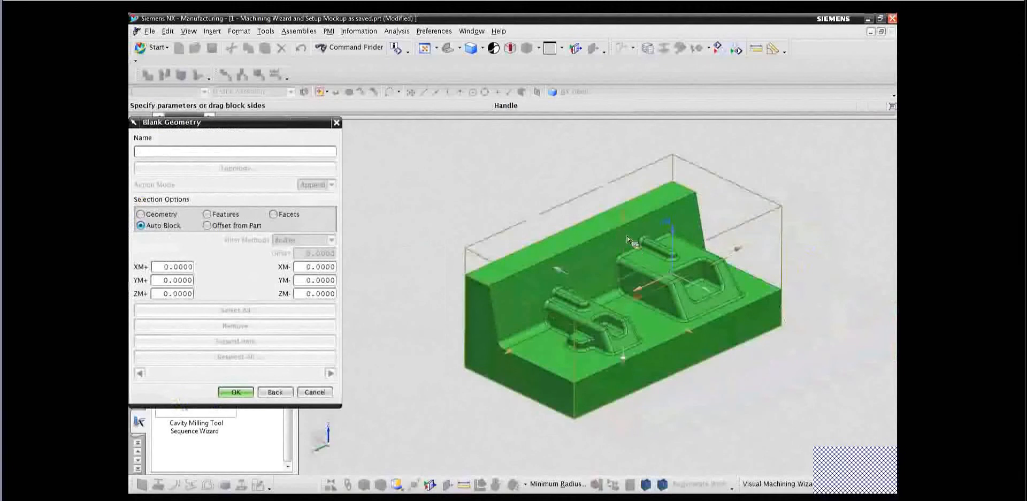
drag(615, 227, 621, 239)
drag(507, 353, 582, 353)
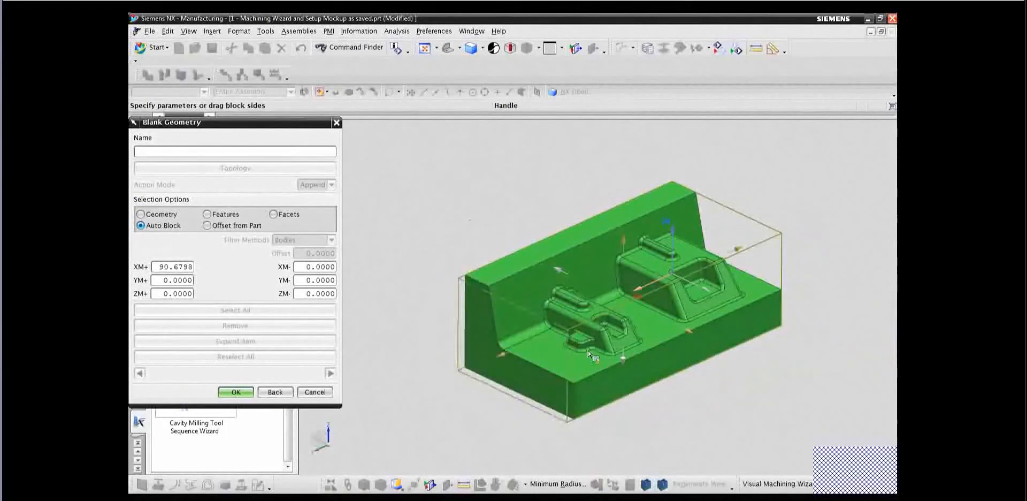
mouse_move(690, 332)
mouse_down()
mouse_move(763, 355)
mouse_move(698, 343)
mouse_up()
mouse_move(740, 250)
mouse_down()
mouse_move(808, 204)
mouse_move(743, 264)
mouse_up()
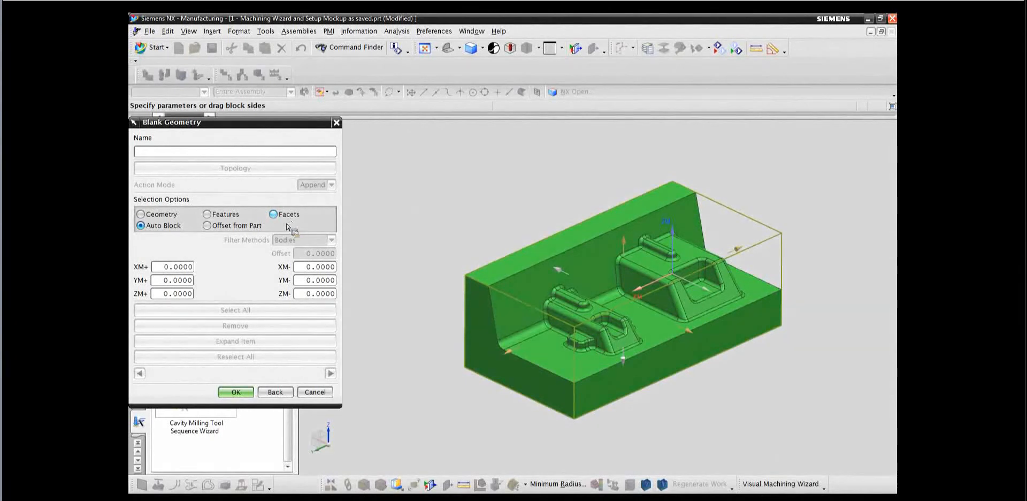
click(241, 397)
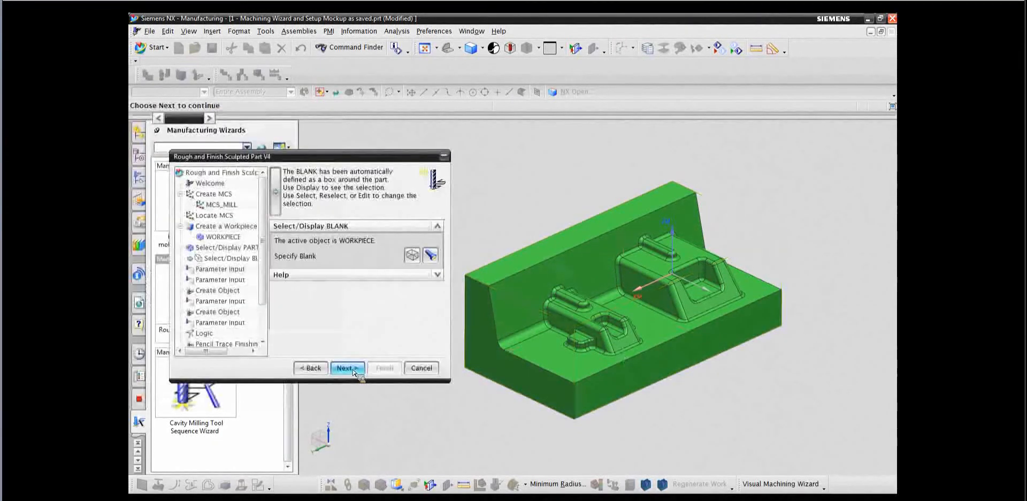
click(346, 368)
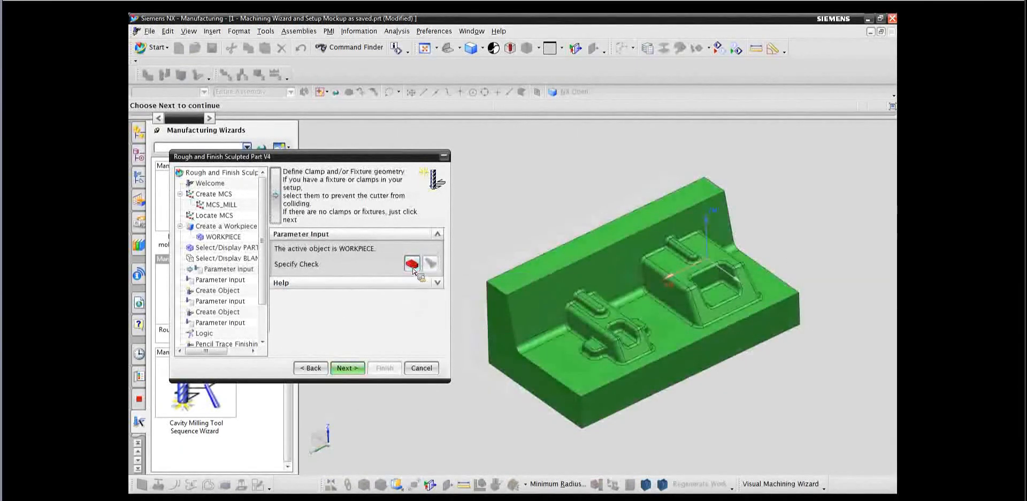
- Leave the check geometry undefined and set the workpiece material to P20 TOOL STEEL
click(347, 368)
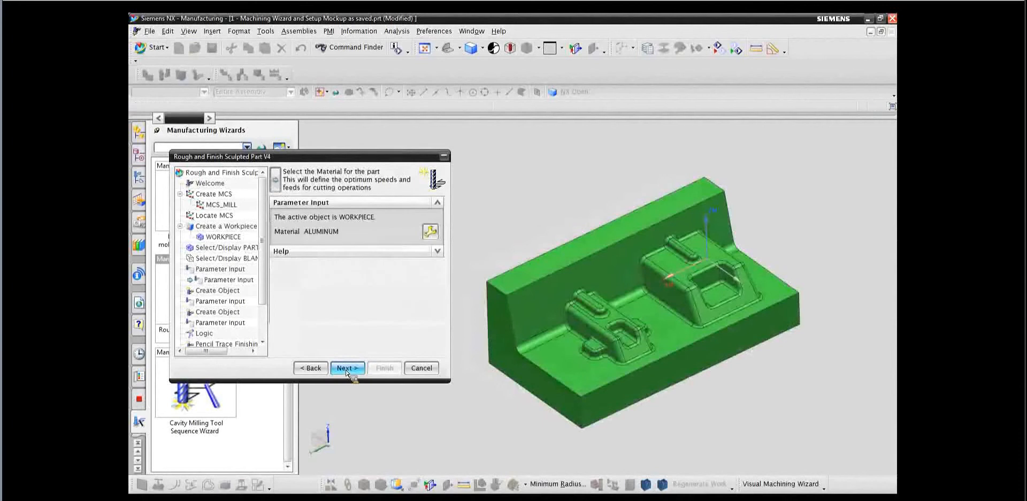
click(430, 231)
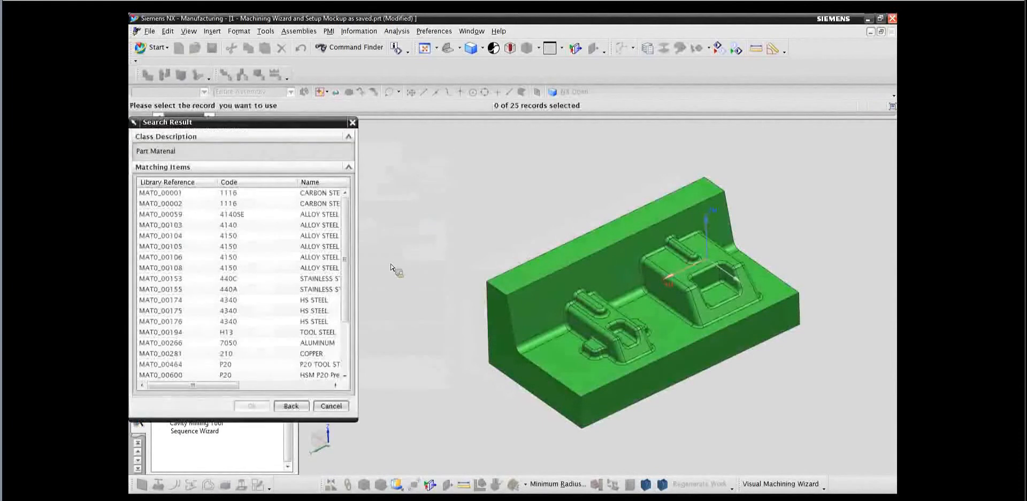
click(323, 365)
click(247, 406)
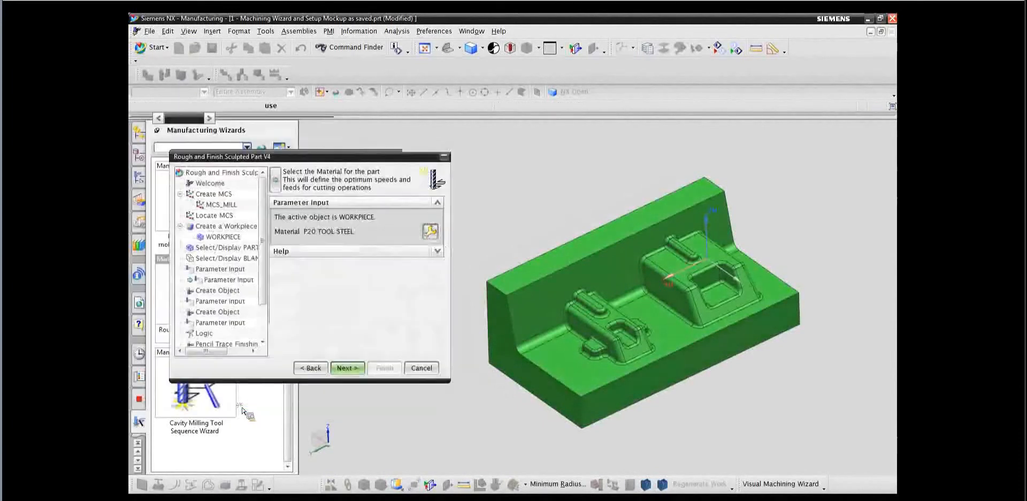
click(348, 368)
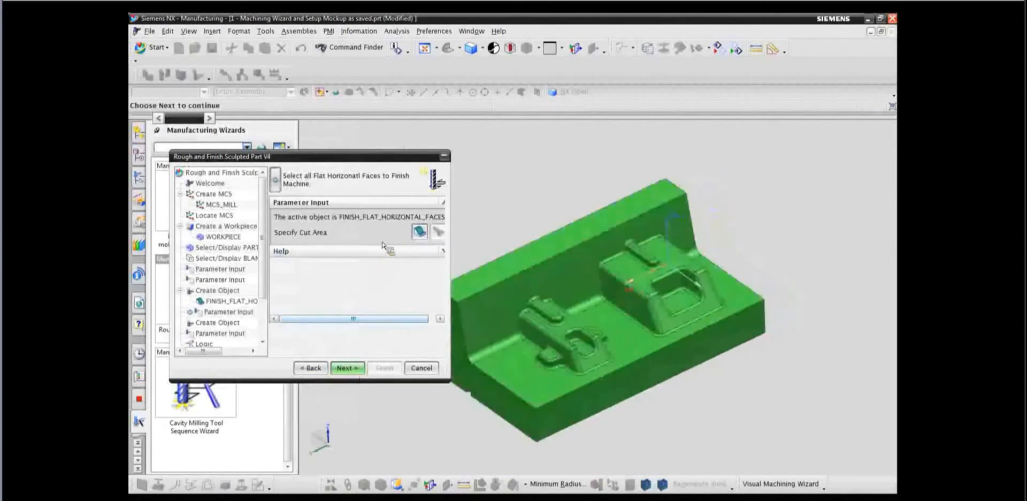
- Select all flat horizontal faces of the base, both raised forms and their pockets as the FINISH_FLAT_HORIZONTAL_FACES cut area
click(422, 234)
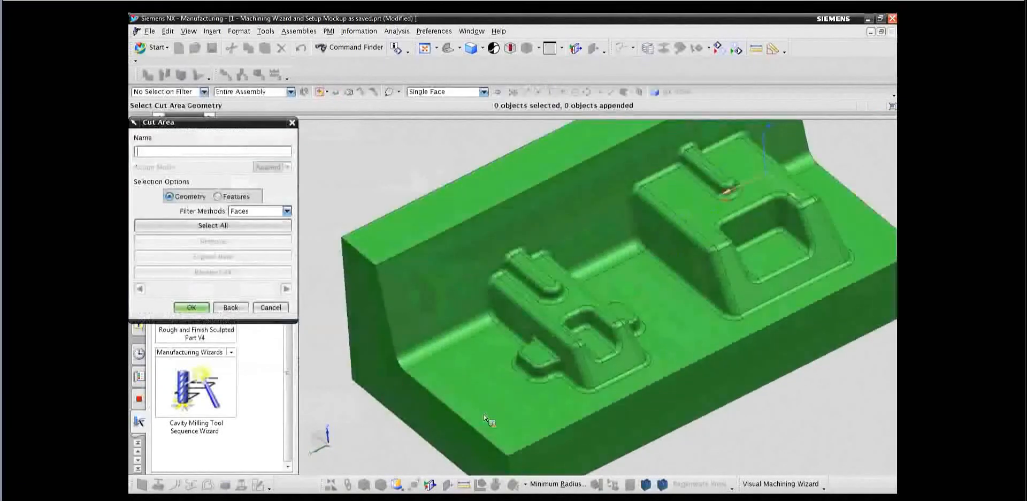
click(499, 399)
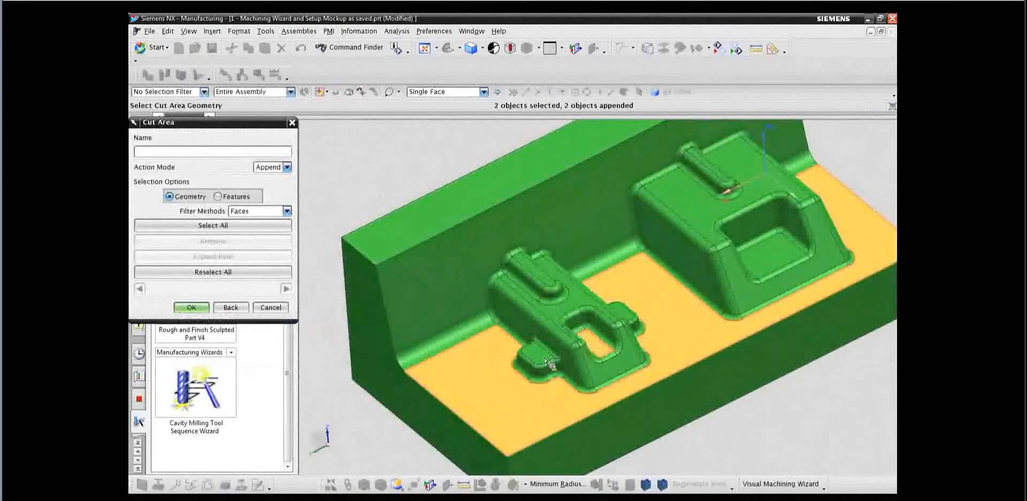
click(623, 311)
click(574, 300)
click(547, 283)
click(749, 262)
click(697, 215)
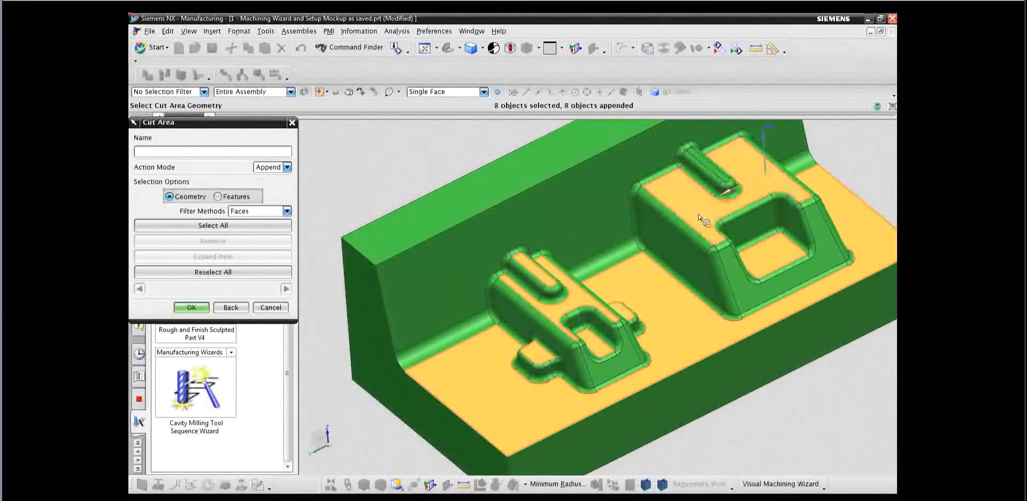
click(721, 177)
scroll(364, 267, down, 2)
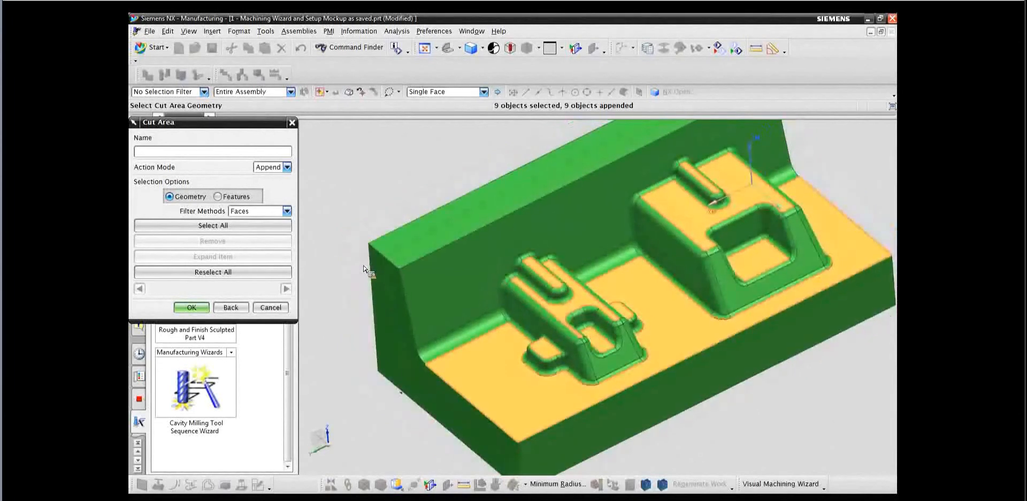
click(199, 307)
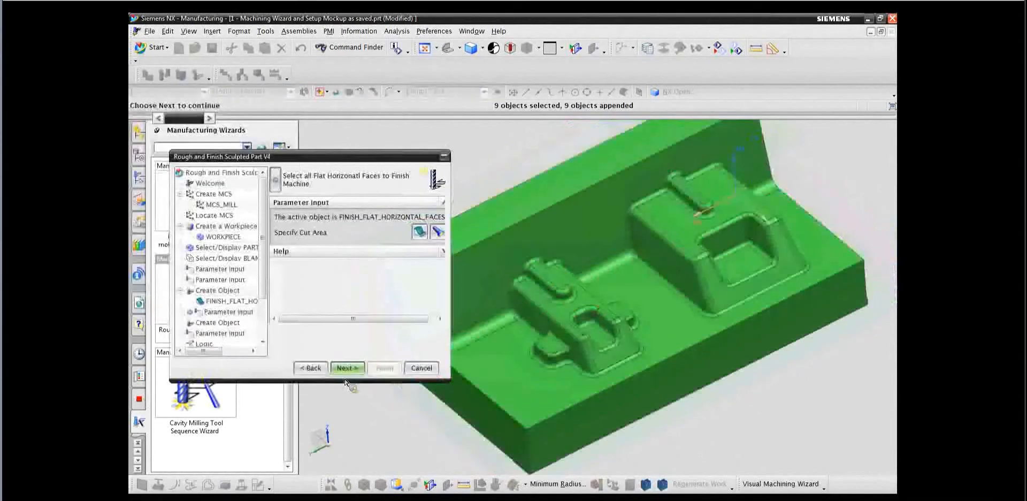
click(347, 370)
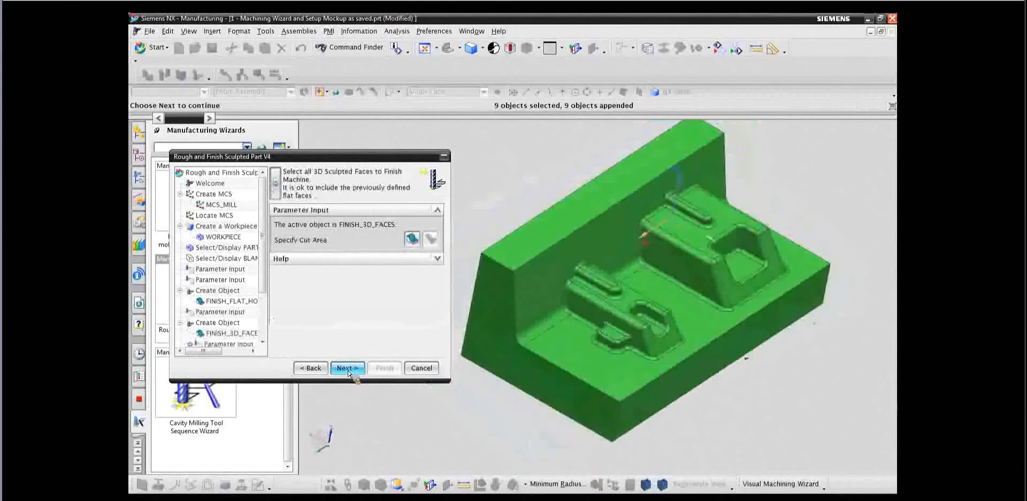
- Select the base's upper surface, the wall's inner face and all faces of both raised forms as the FINISH_3D_FACES cut area
click(411, 239)
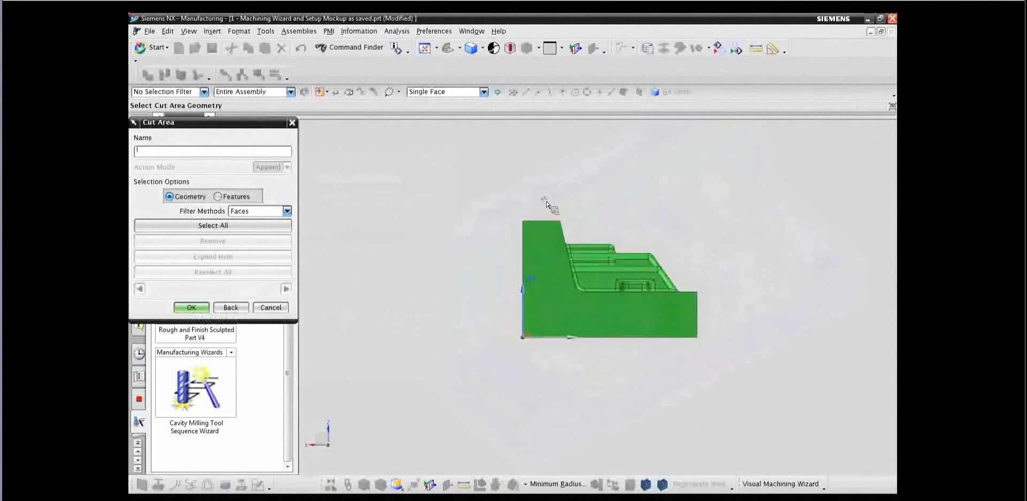
mouse_move(551, 263)
mouse_down()
mouse_move(659, 324)
mouse_move(683, 313)
mouse_move(722, 236)
mouse_move(646, 210)
mouse_up()
key(End)
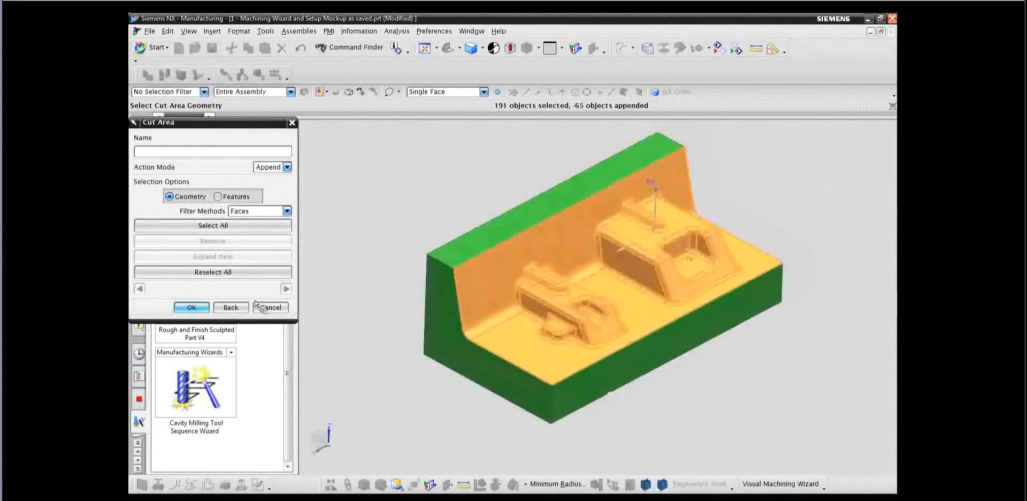
click(200, 308)
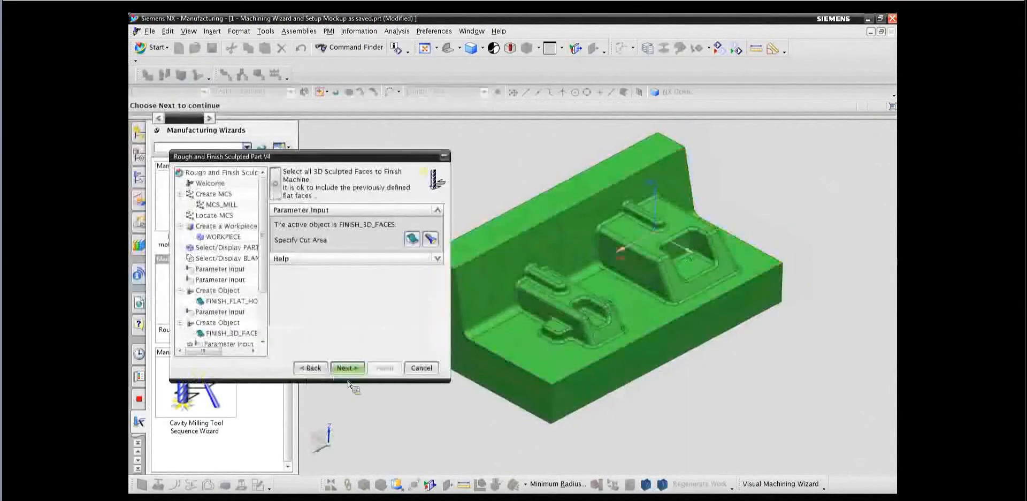
click(347, 369)
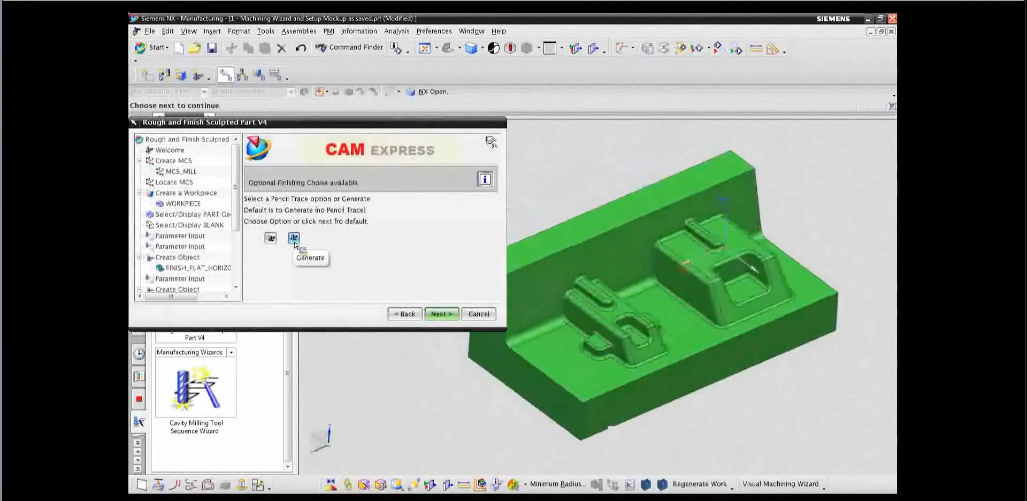
- Choose the Pencil Trace finishing option and set all faces of the two raised forms as its cut area
click(270, 238)
click(412, 232)
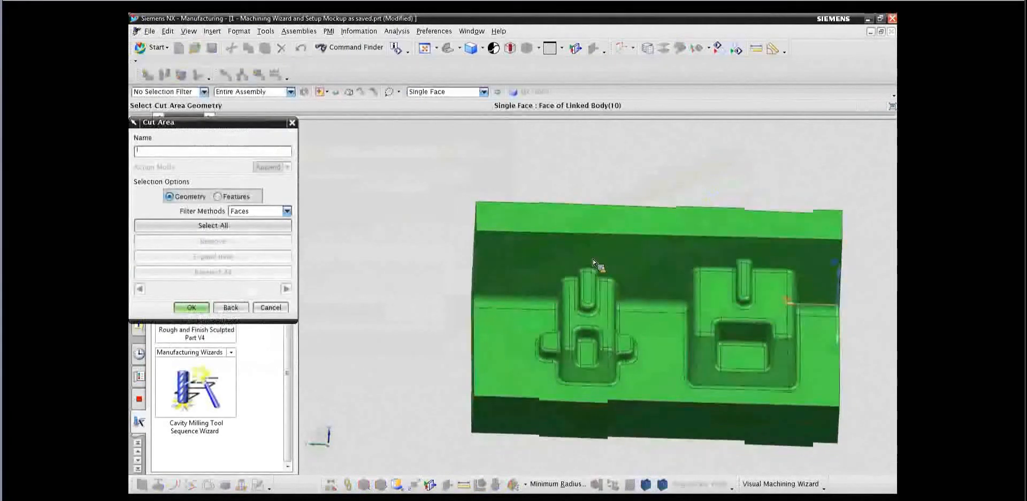
mouse_move(594, 261)
mouse_down()
mouse_move(524, 305)
mouse_move(585, 404)
mouse_move(644, 393)
mouse_move(650, 286)
mouse_up()
mouse_move(657, 336)
mouse_down()
mouse_move(638, 272)
mouse_move(619, 257)
mouse_move(706, 404)
mouse_move(814, 391)
mouse_move(834, 302)
mouse_move(803, 252)
mouse_up()
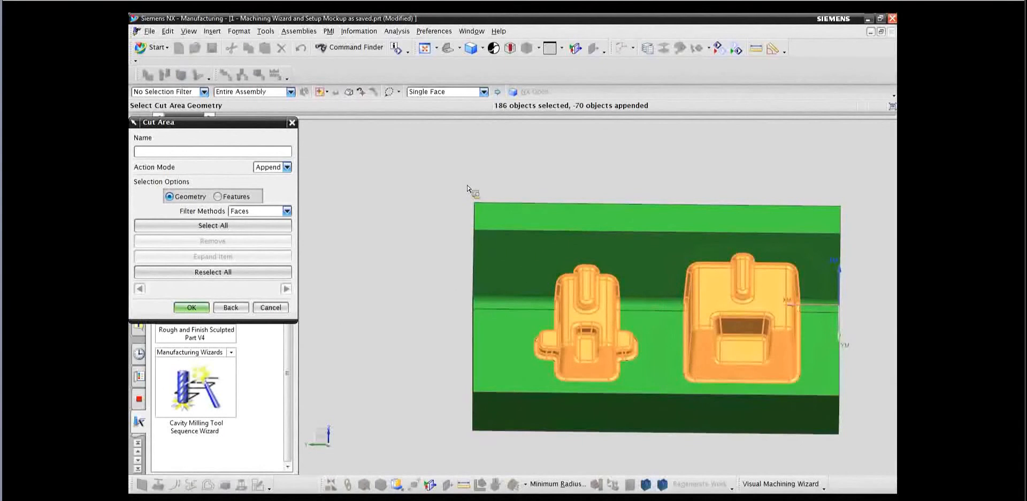
click(400, 92)
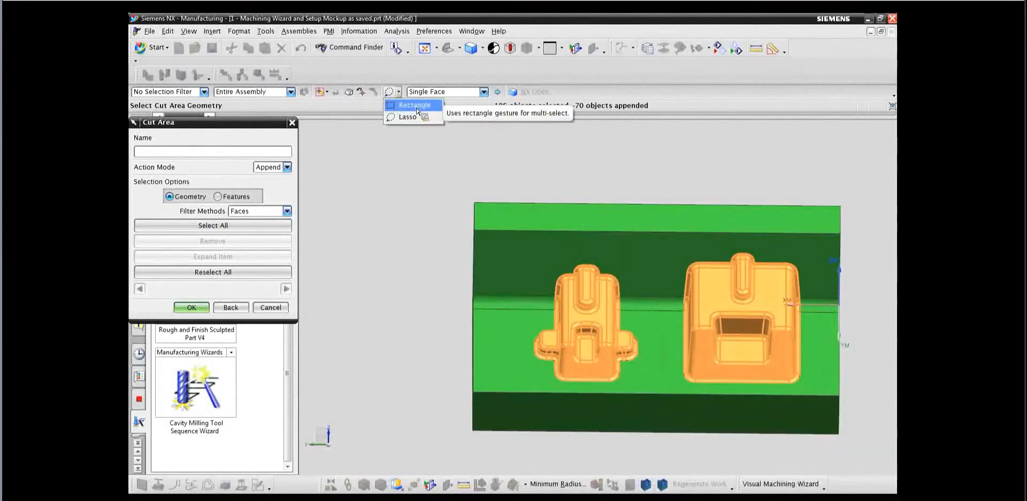
click(406, 121)
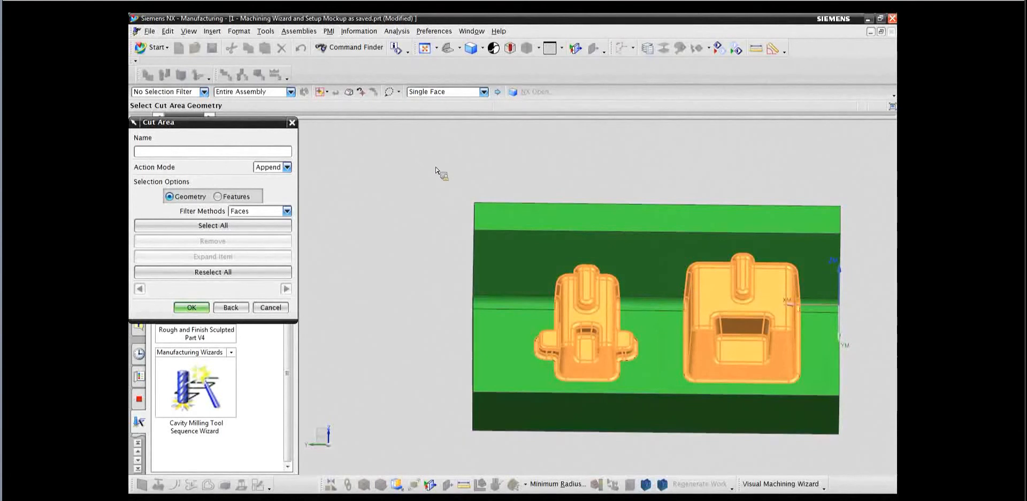
click(204, 309)
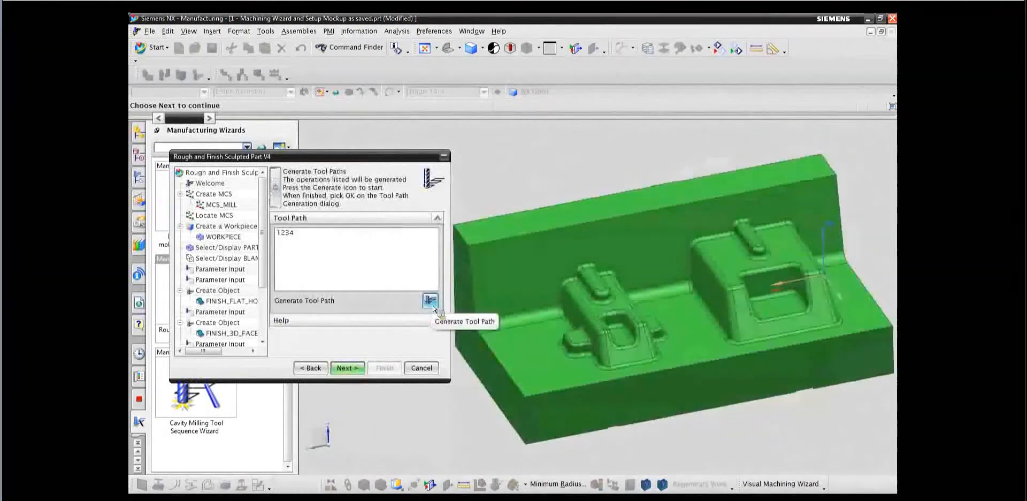
- Generate the wizard's tool paths, accept them all and complete the wizard
click(432, 305)
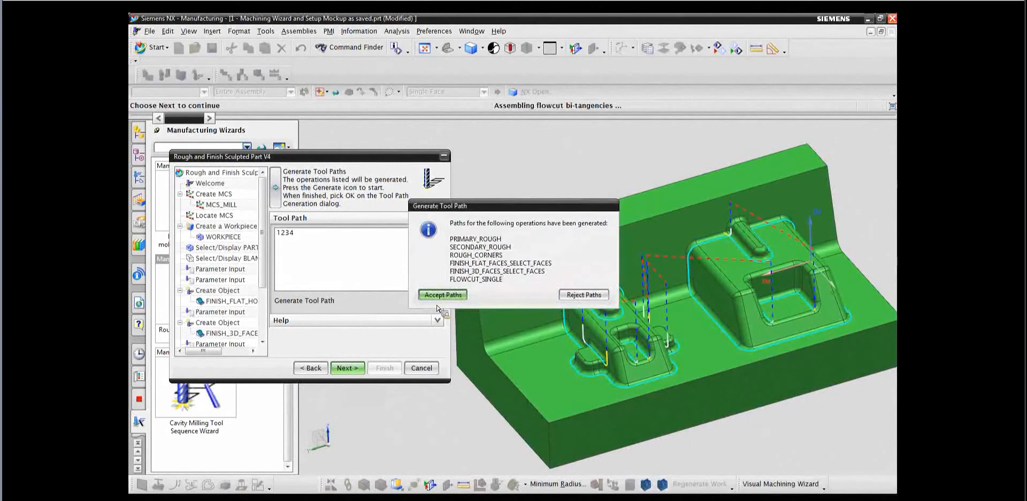
click(441, 295)
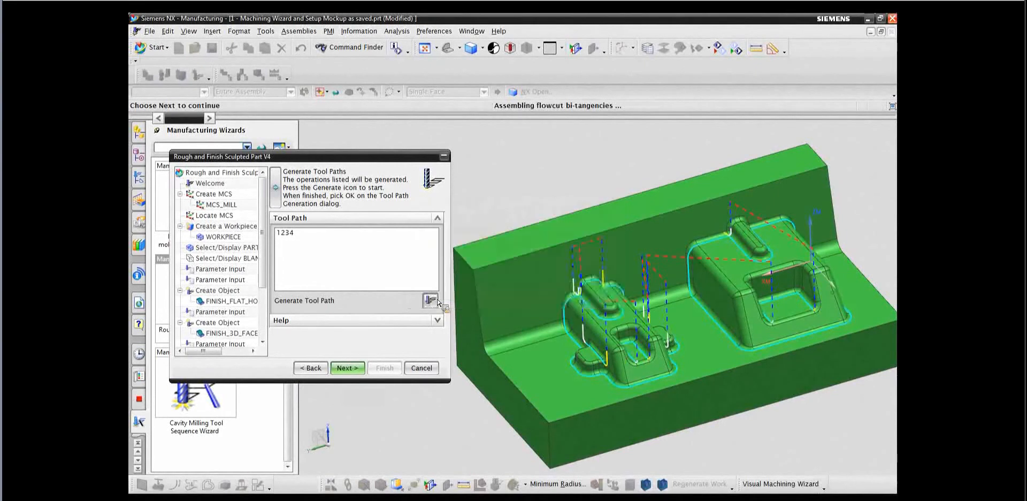
click(353, 369)
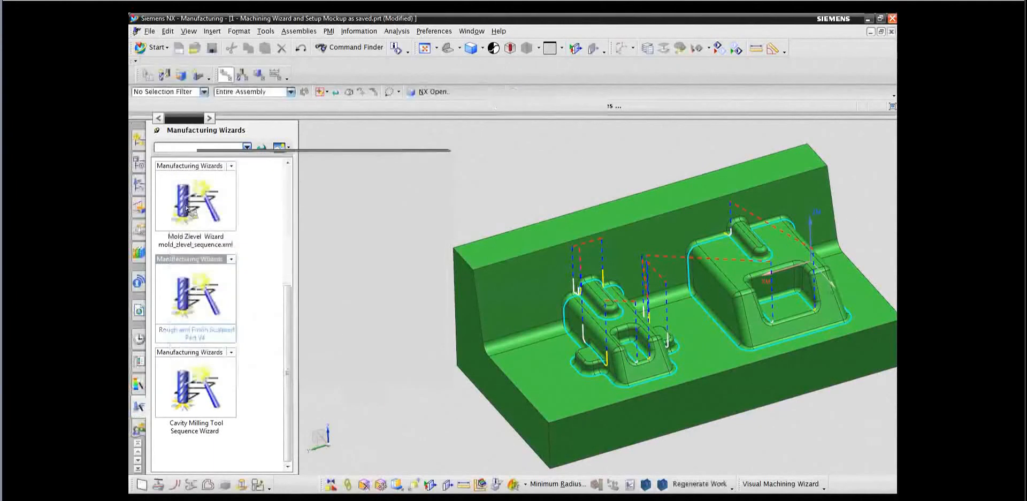
- Replay the PRIMARY_ROUGH tool path showing only the Current Level with a pause at each level, and position the tool between the raised forms
click(140, 184)
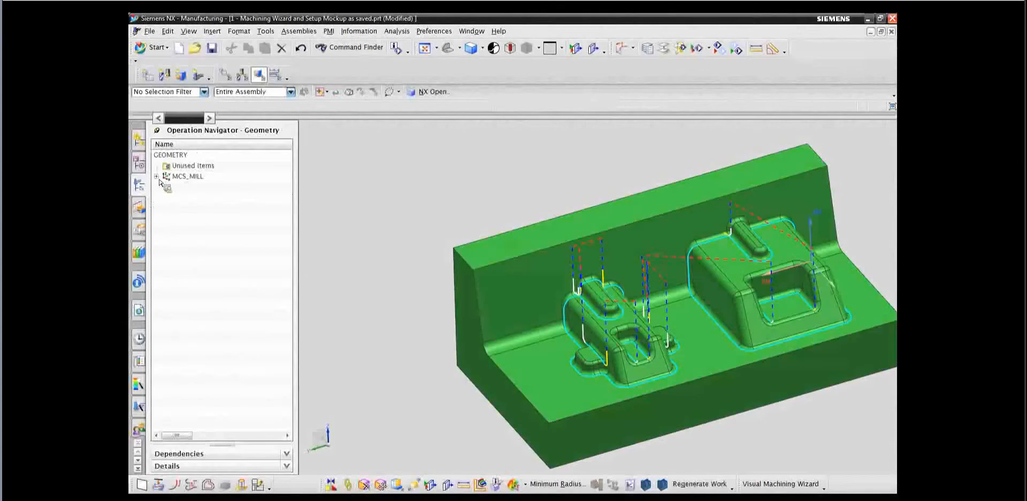
mouse_move(159, 182)
mouse_down()
mouse_move(197, 182)
mouse_move(170, 191)
mouse_move(218, 209)
mouse_move(218, 264)
mouse_move(224, 229)
mouse_move(210, 195)
mouse_up()
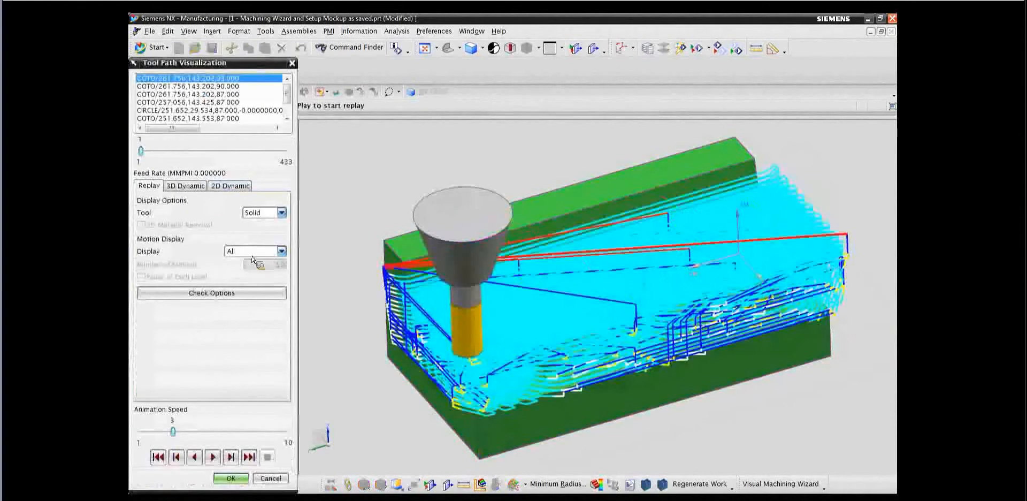
click(255, 253)
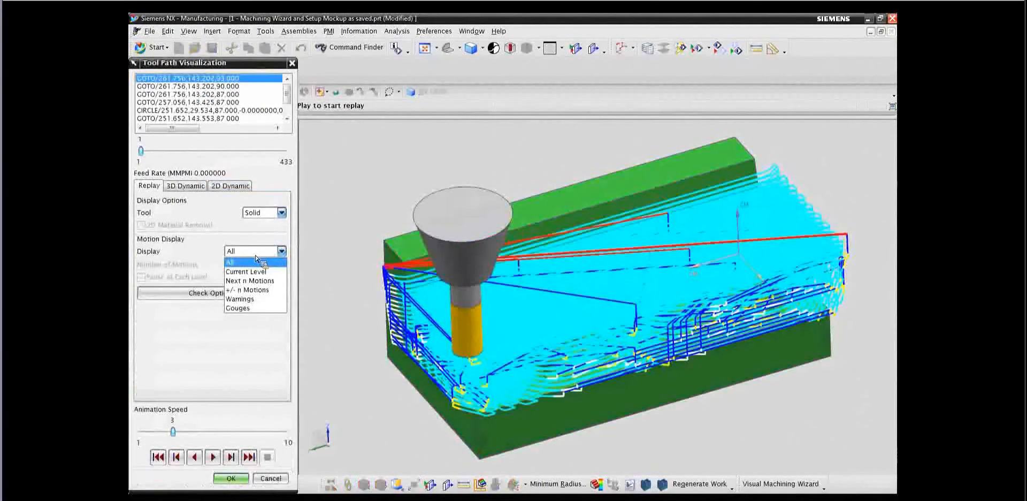
click(253, 274)
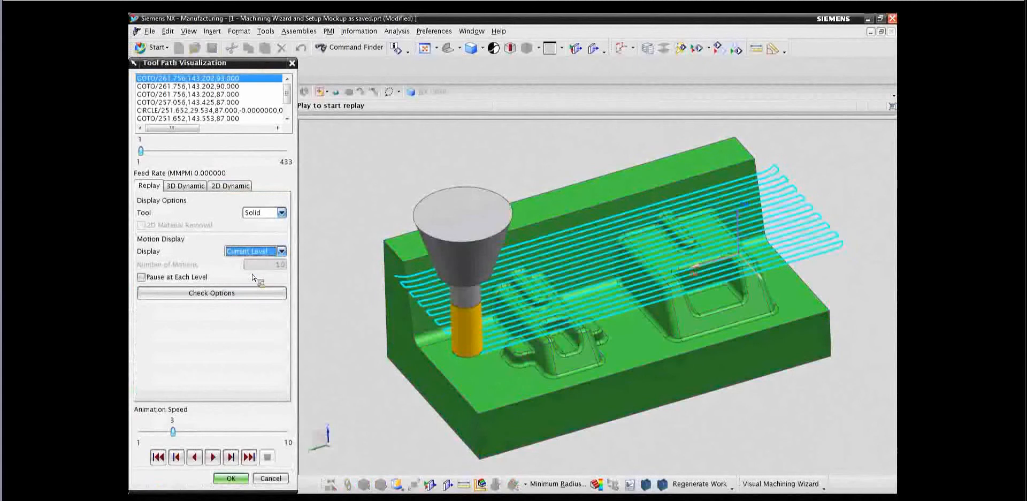
click(142, 278)
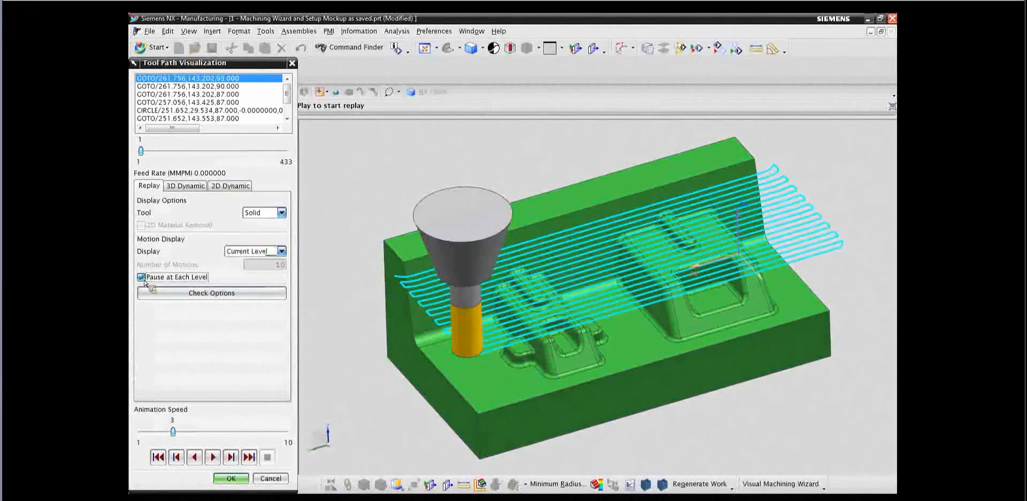
click(249, 457)
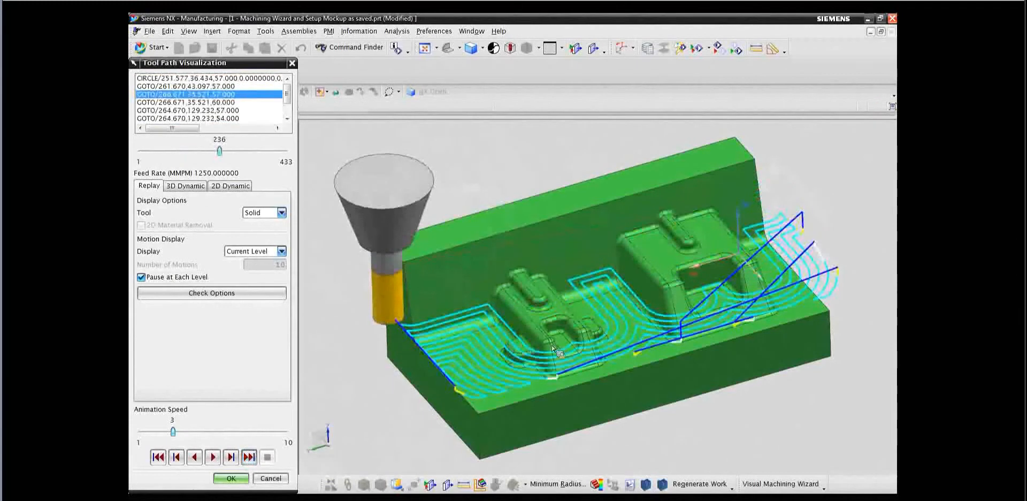
click(583, 284)
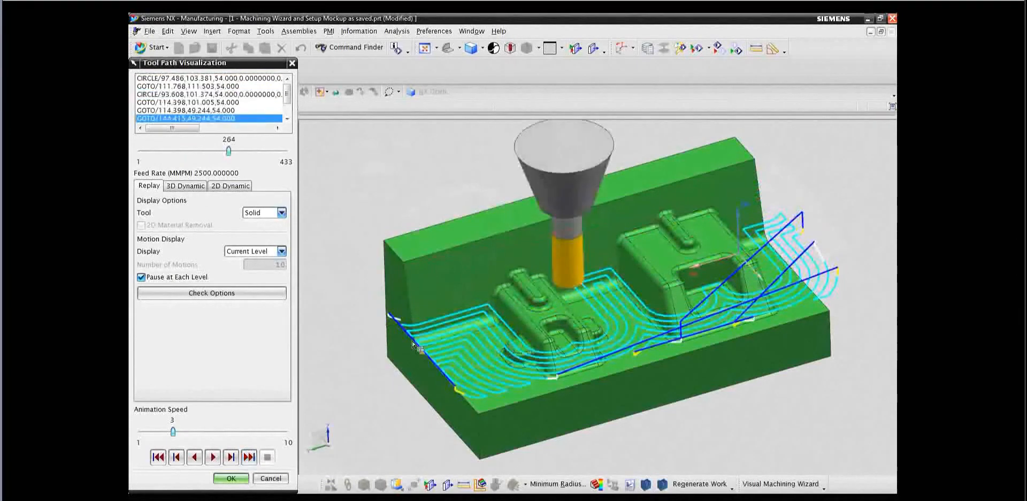
- Section the model with an absolute XC plane and shift the plane to inspect the tool against the current cutting level
middle_drag(377, 332, 373, 328)
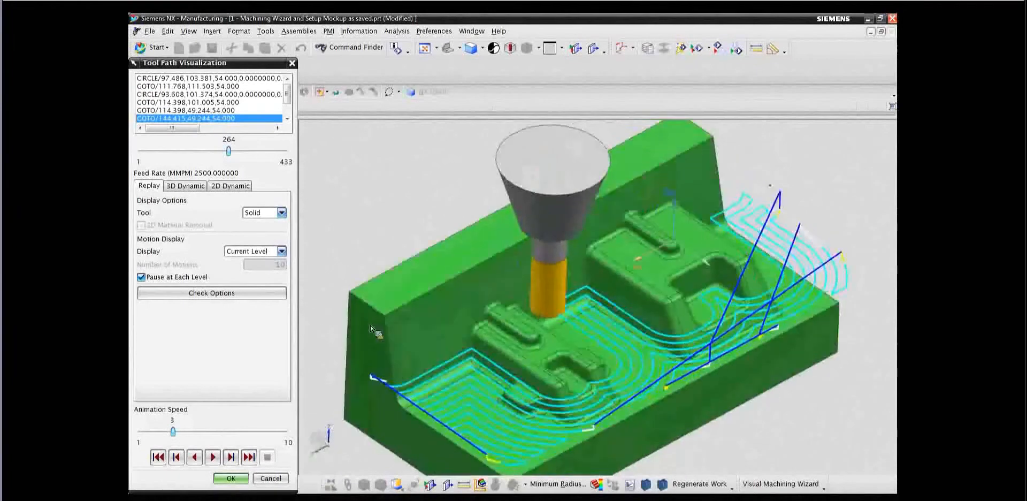
click(594, 49)
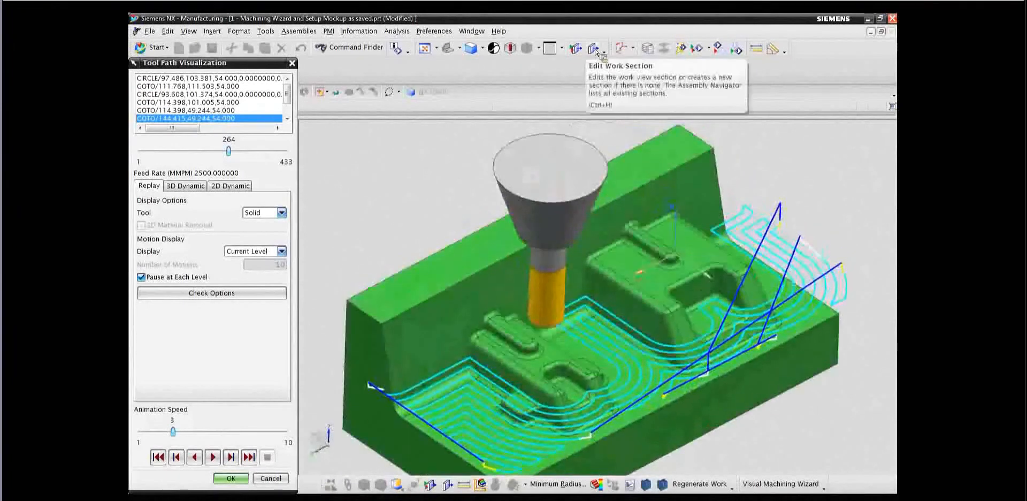
click(596, 50)
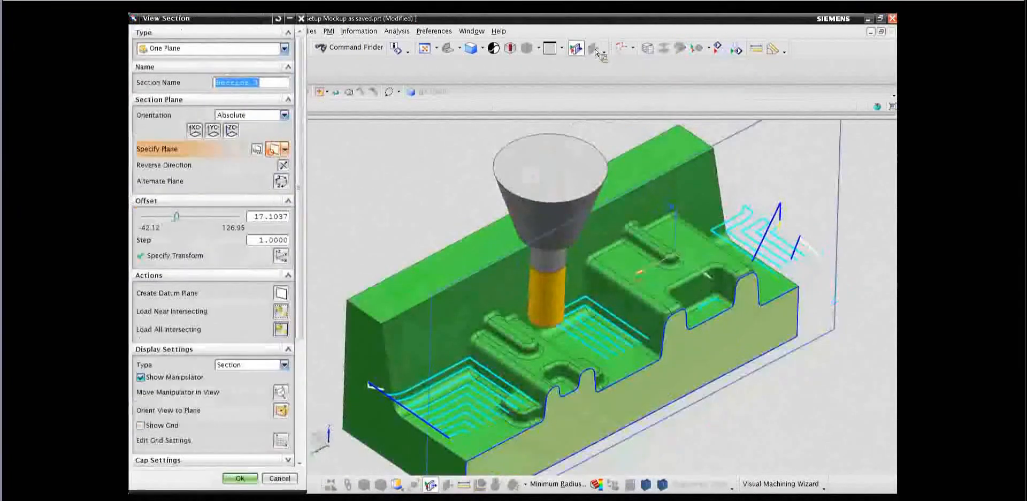
click(195, 133)
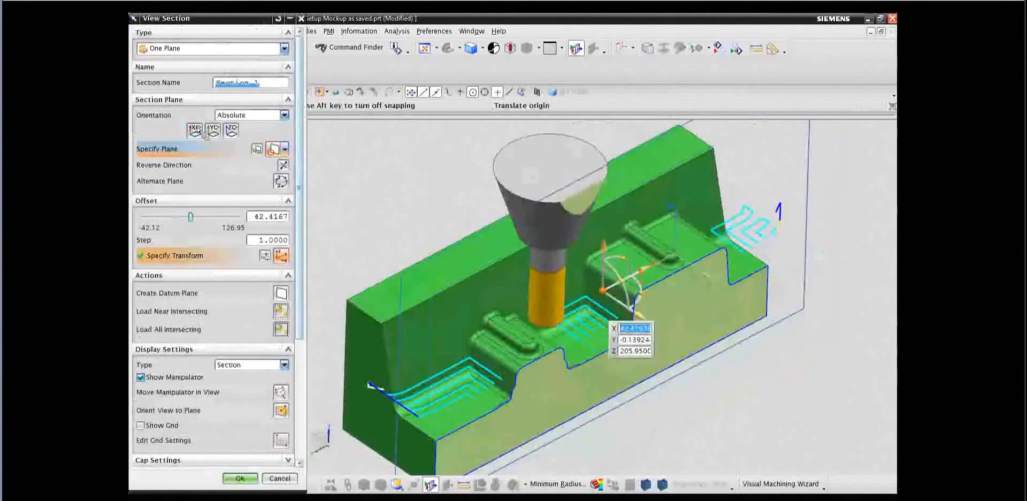
click(545, 333)
mouse_move(590, 323)
mouse_down()
mouse_move(575, 343)
mouse_move(544, 346)
mouse_move(569, 353)
mouse_move(594, 291)
mouse_move(594, 412)
mouse_move(604, 295)
mouse_move(577, 330)
mouse_move(556, 422)
mouse_move(569, 452)
mouse_move(583, 321)
mouse_up()
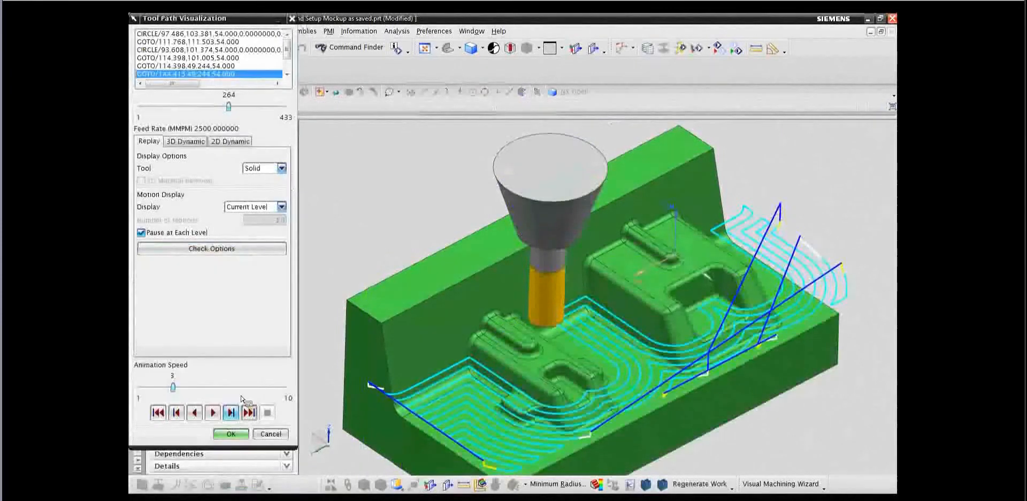
- Turn off the pause at each level and run the 2D Dynamic material removal at animation speed 9, stopping it partway
click(230, 141)
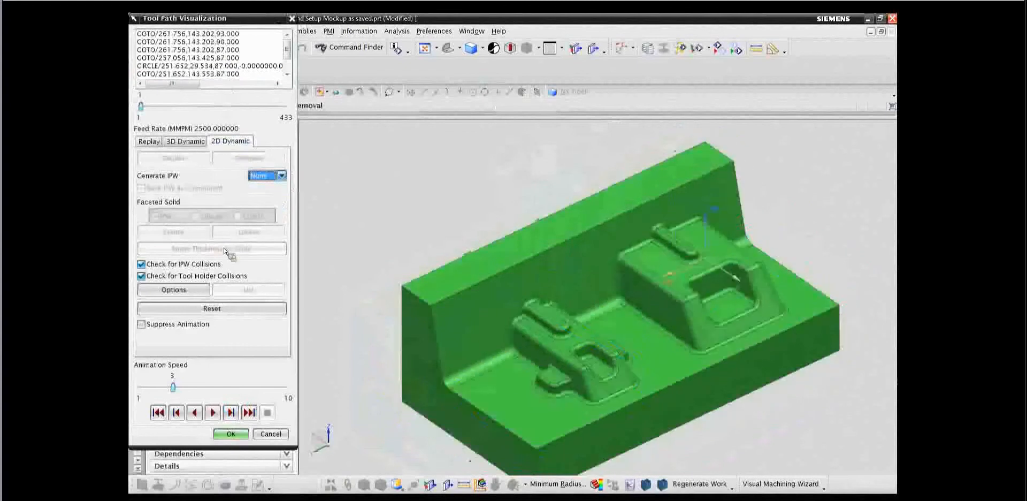
click(147, 142)
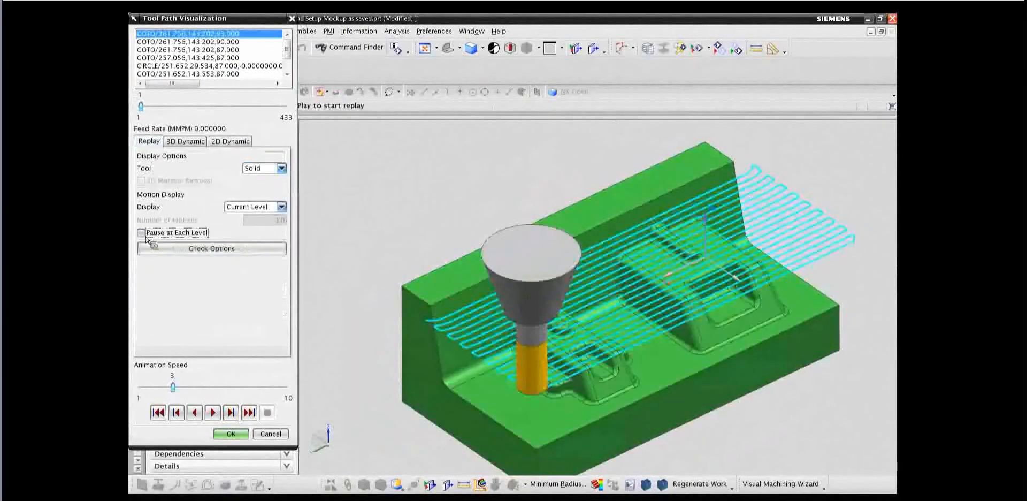
click(238, 141)
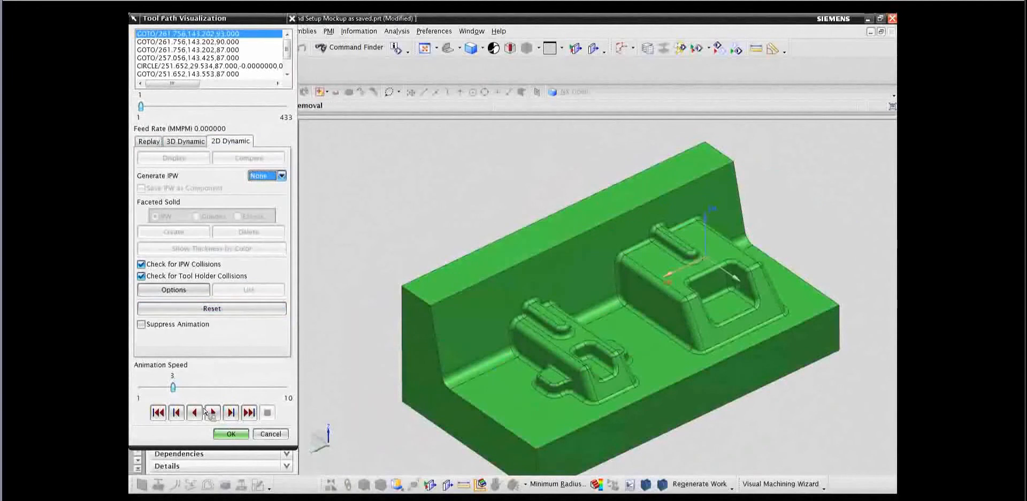
drag(173, 389, 270, 389)
click(213, 413)
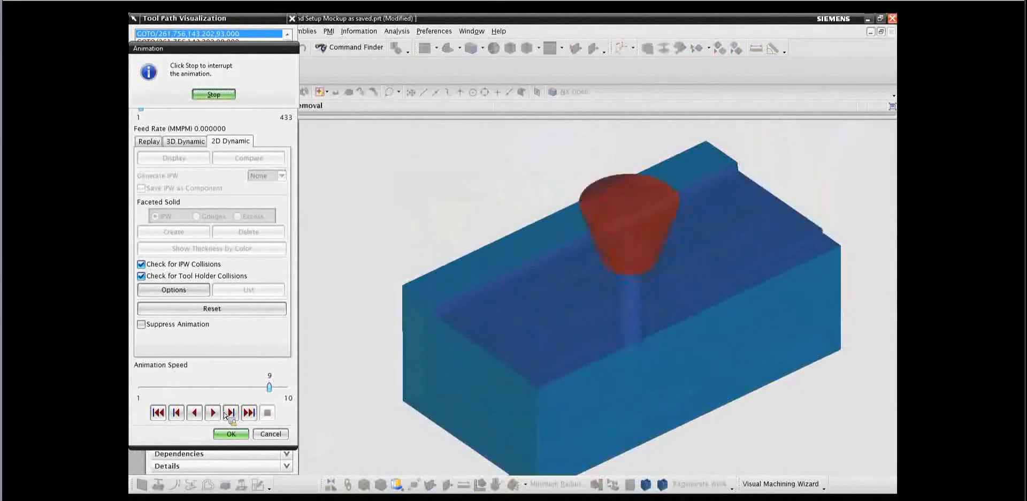
click(215, 97)
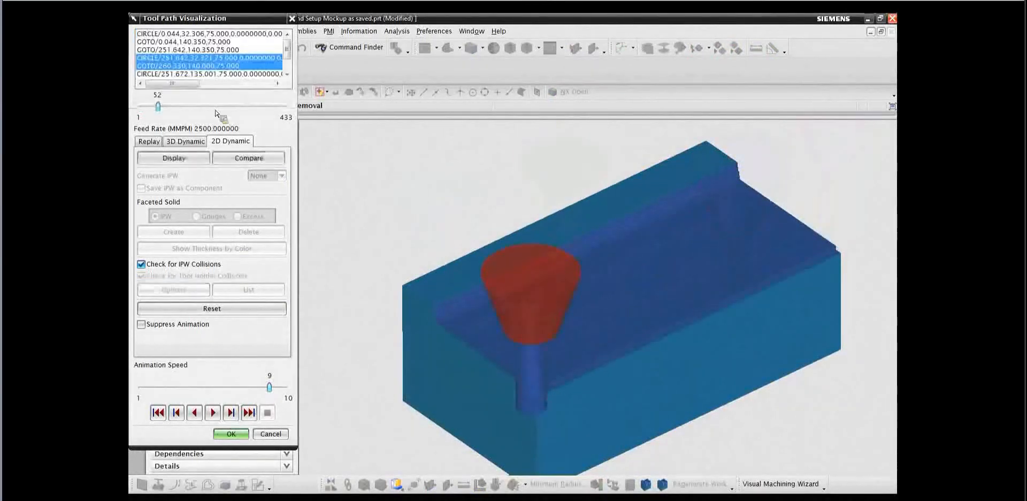
- Play the 3D Dynamic material removal and examine the in-process workpiece with absolute XC and YC section planes before stopping playback
click(196, 145)
click(213, 412)
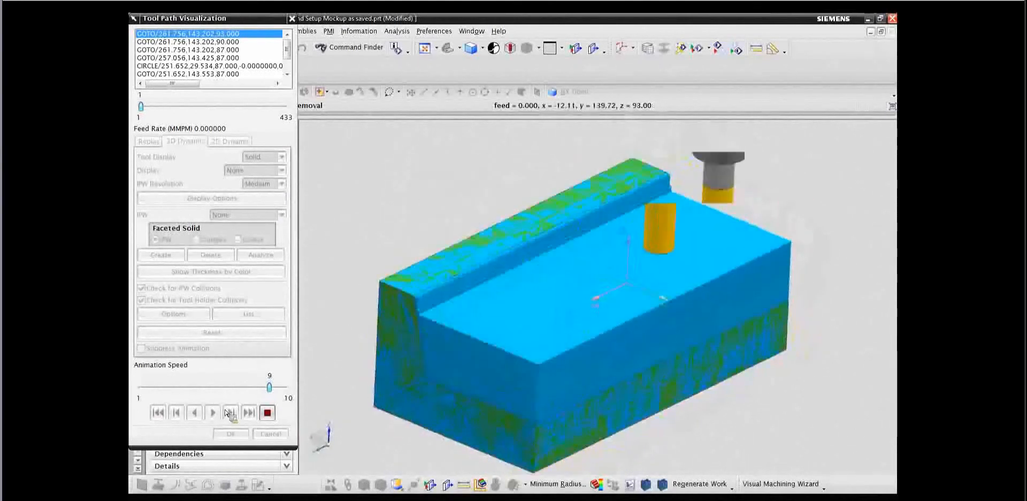
click(577, 49)
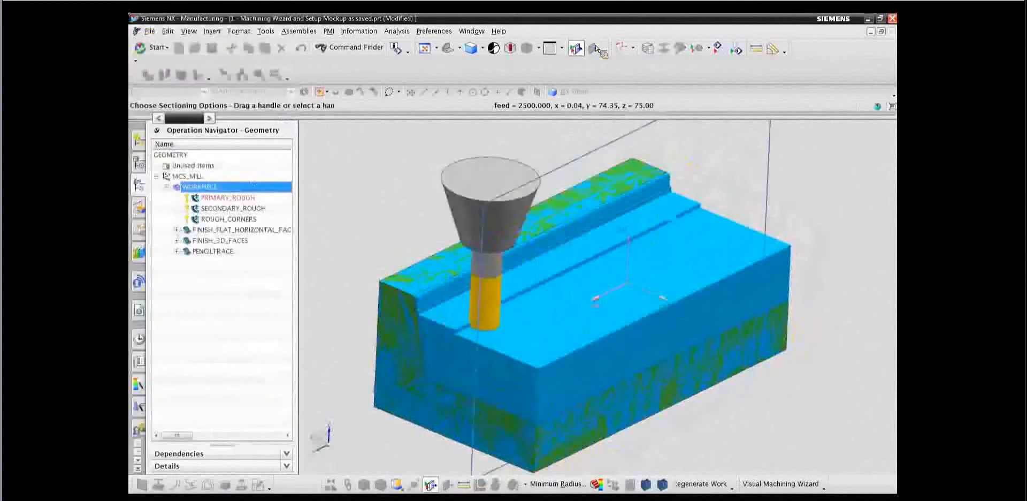
click(213, 131)
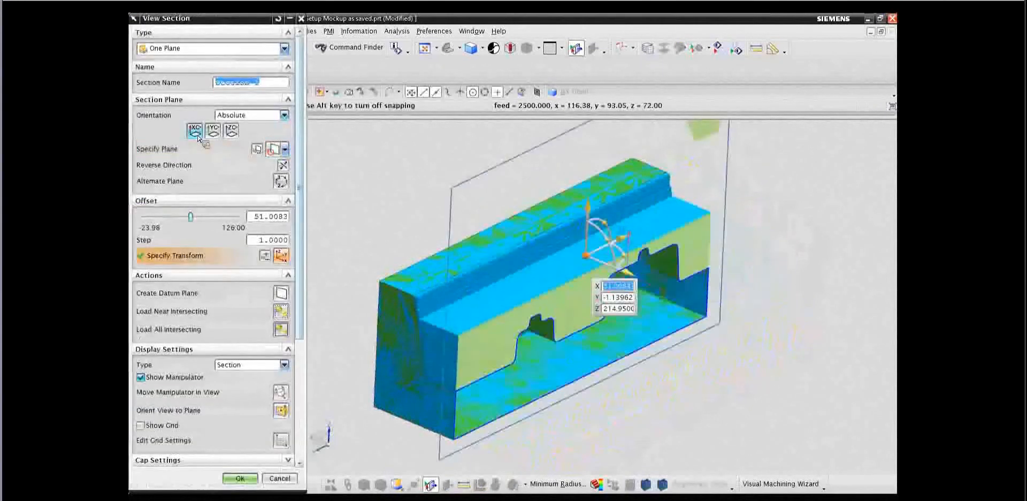
click(216, 133)
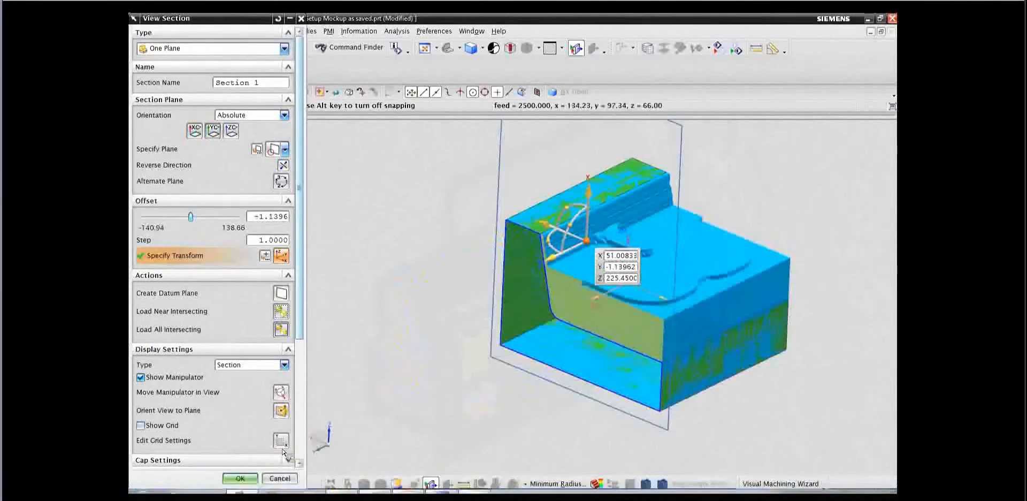
click(279, 478)
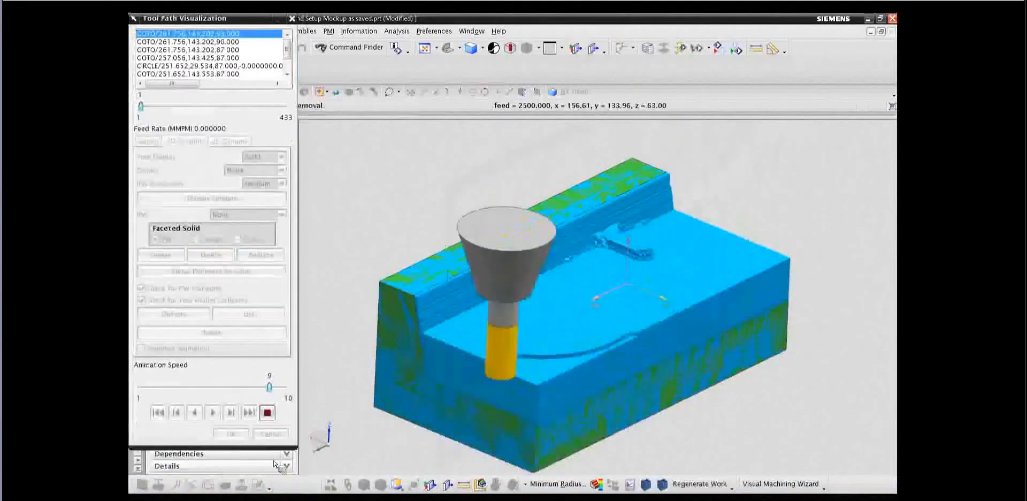
click(269, 412)
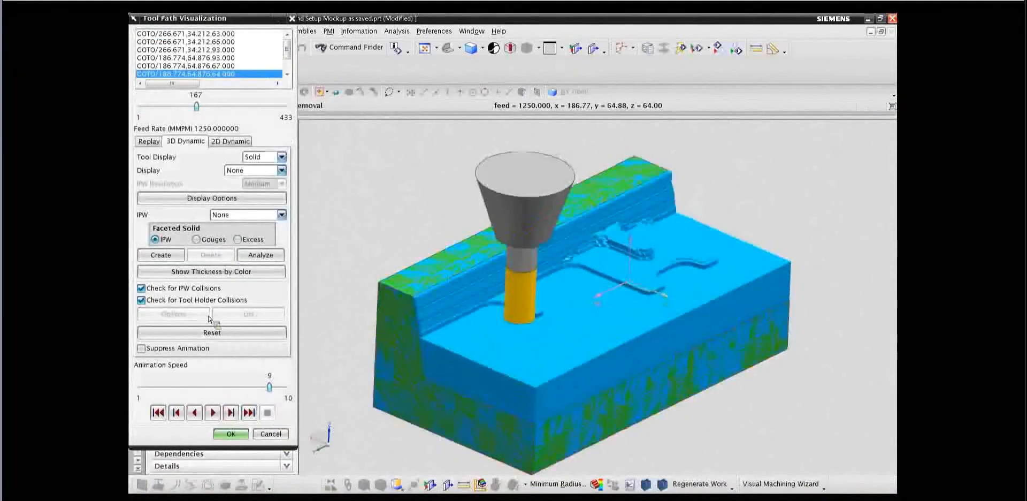
- Suppress the 3D Dynamic animation, run the material removal to its end, and show the remaining thickness by color
click(152, 349)
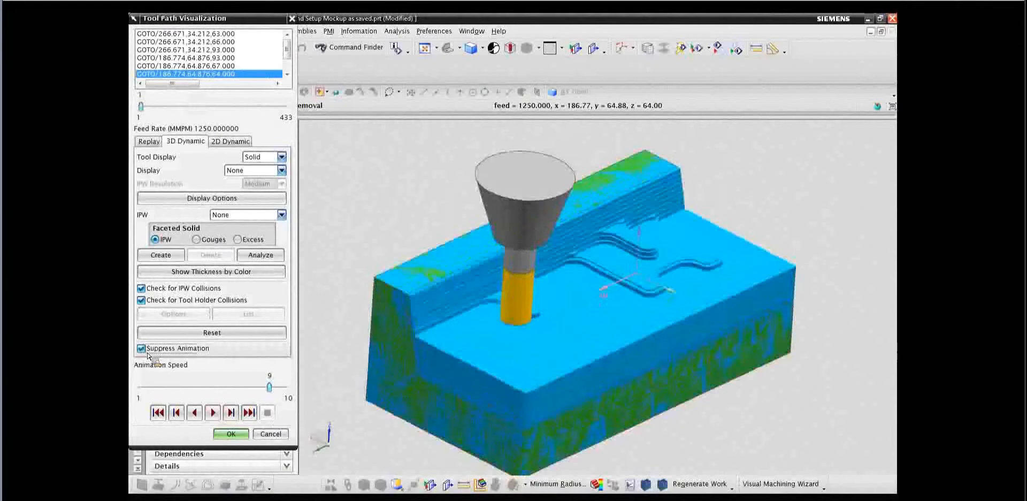
click(249, 412)
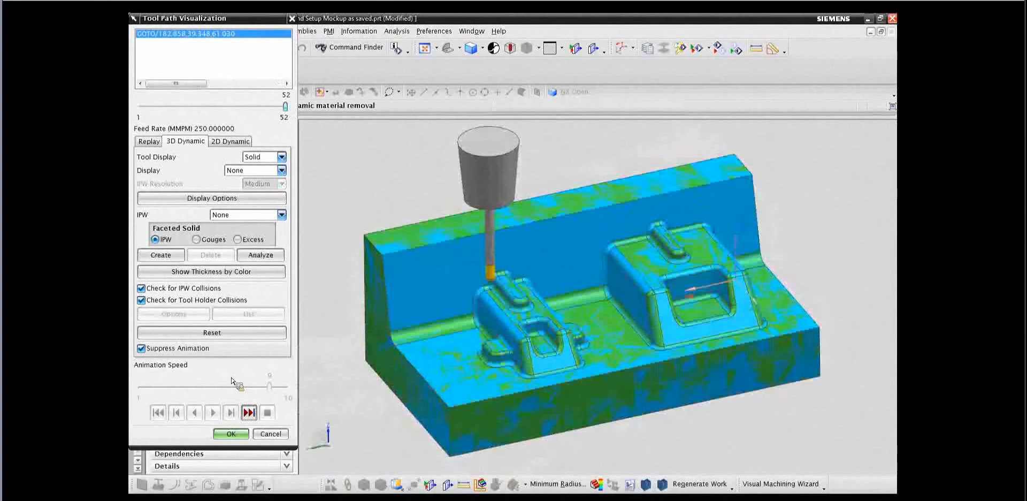
click(201, 275)
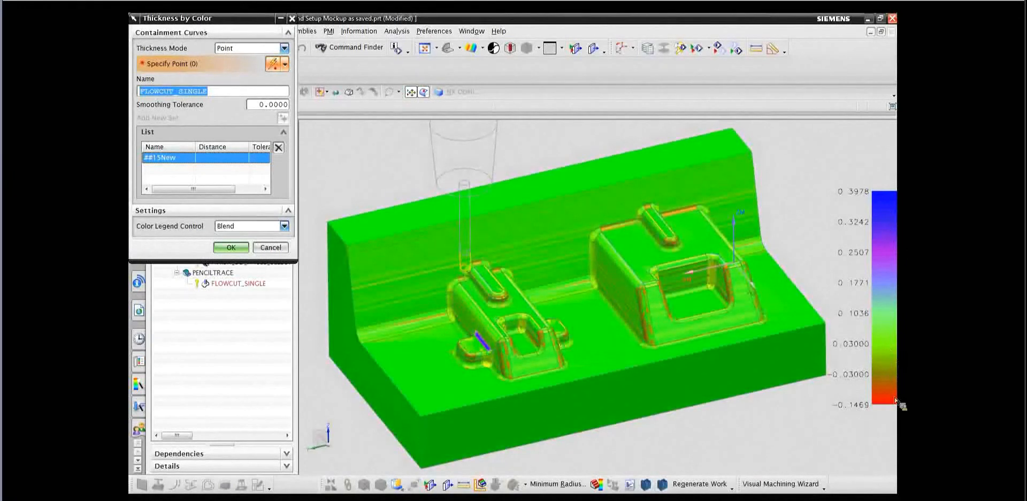
- Measure the thickness at points on the floor, both raised forms, and the blue strip beside the small form's side tab
click(420, 364)
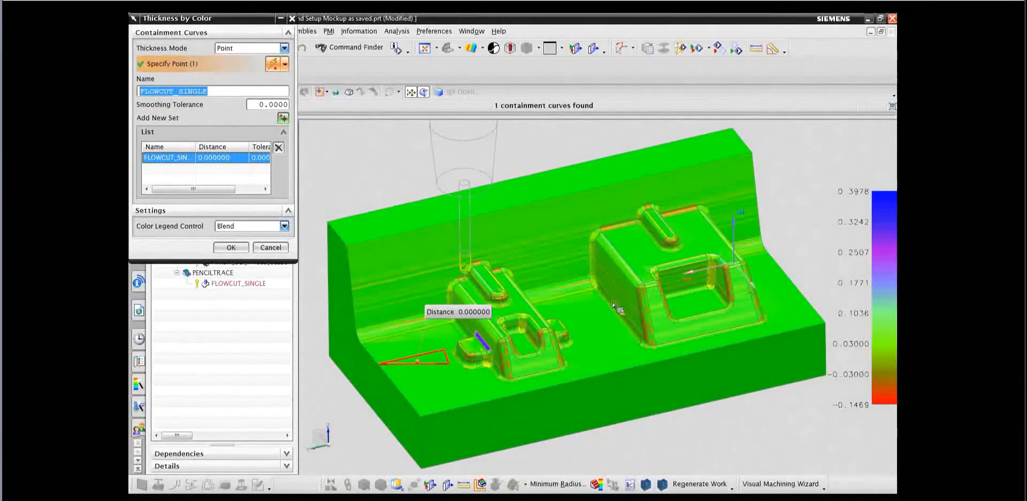
click(646, 257)
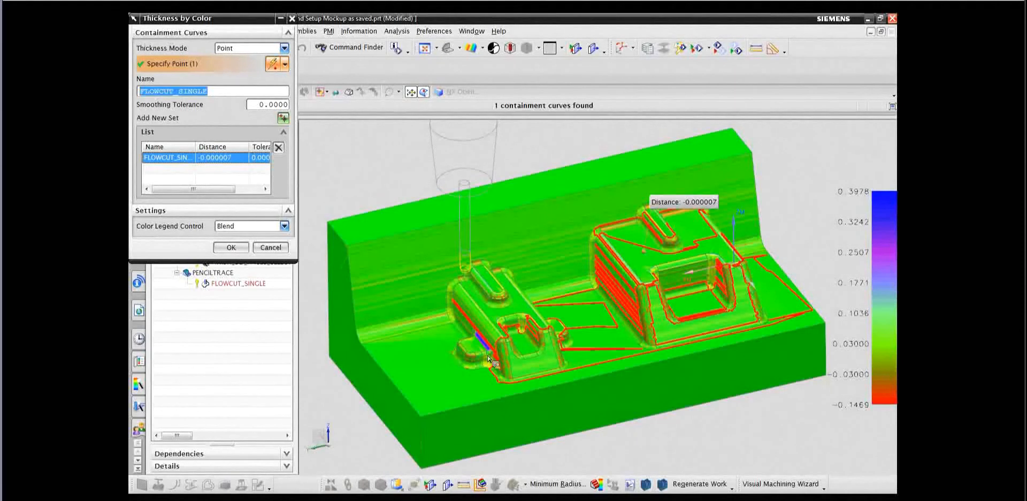
click(521, 310)
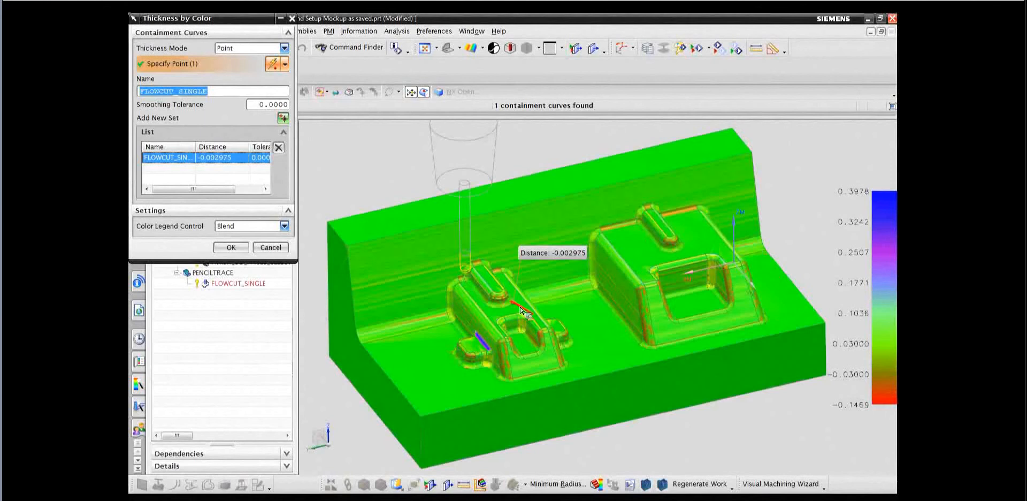
scroll(478, 405, up, 2)
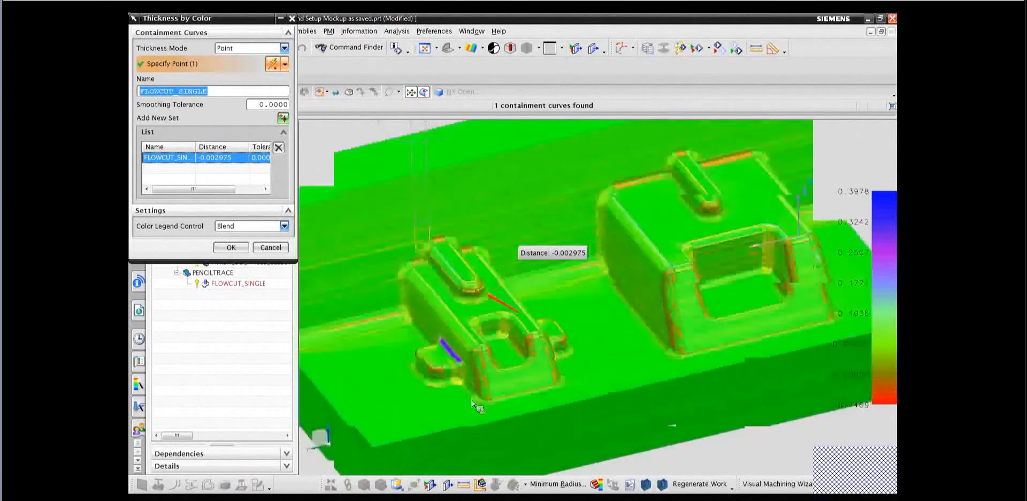
scroll(474, 405, up, 2)
click(494, 348)
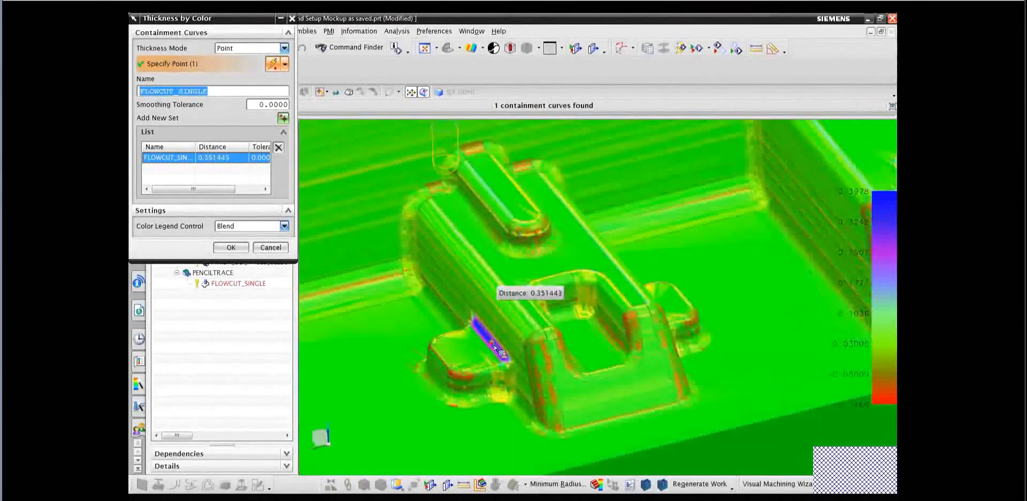
scroll(434, 369, up, 3)
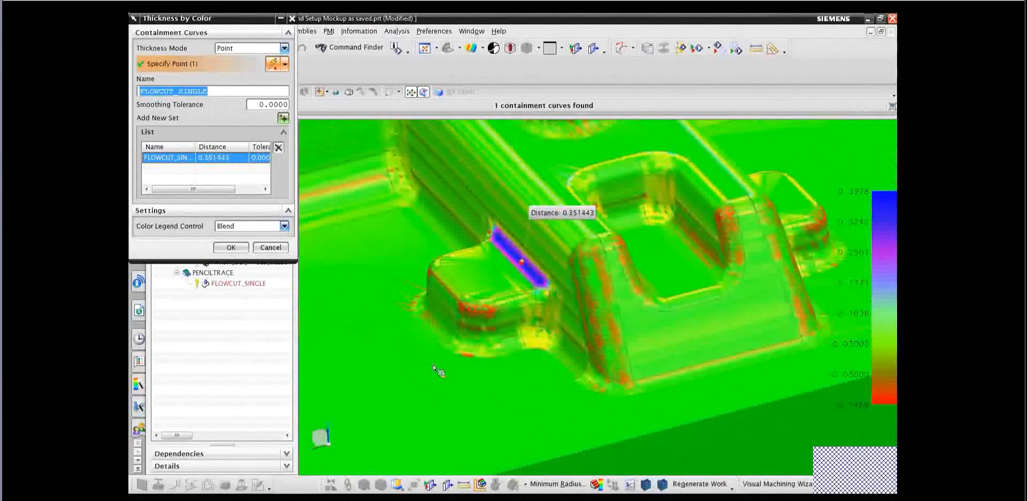
scroll(434, 369, down, 6)
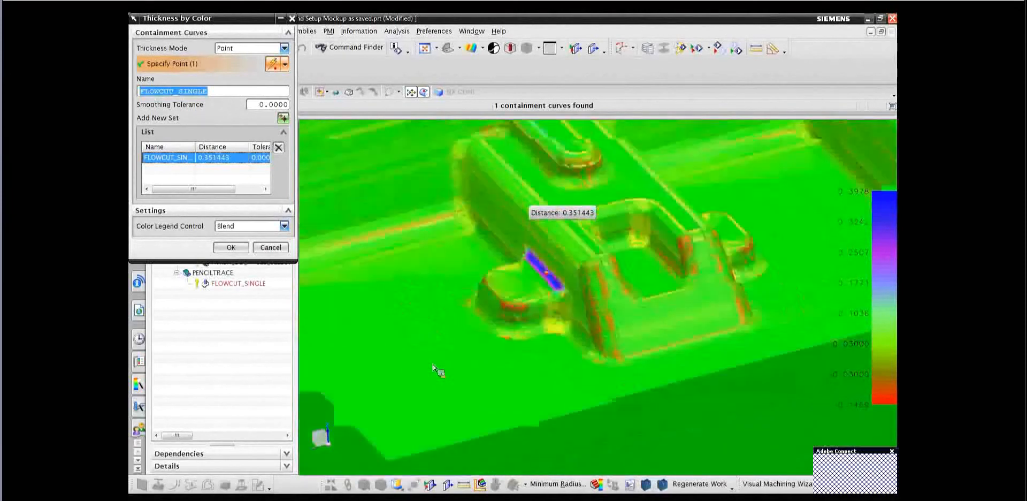
- Section the thickness-colored model with an absolute XC plane and shift it to an offset of about 30 mm through the blue strip
click(592, 49)
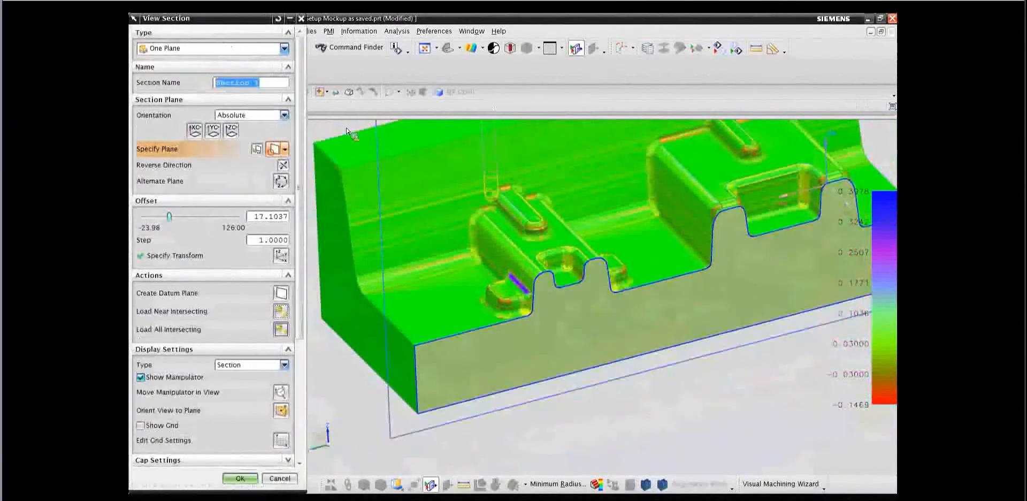
click(195, 130)
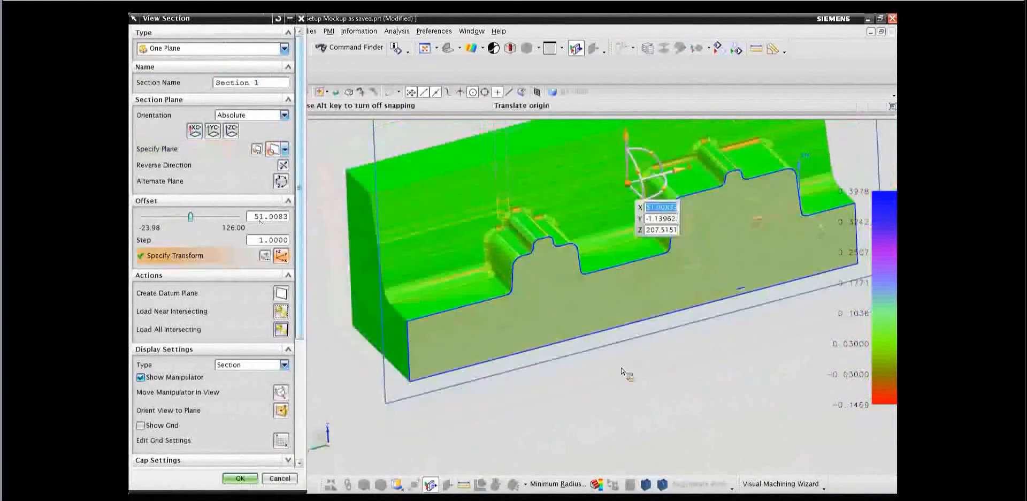
click(630, 327)
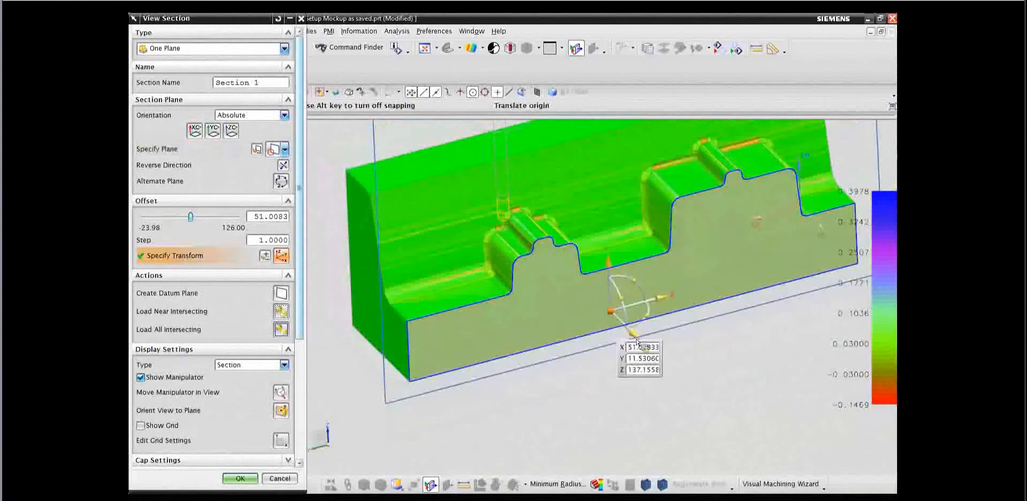
drag(639, 342, 653, 358)
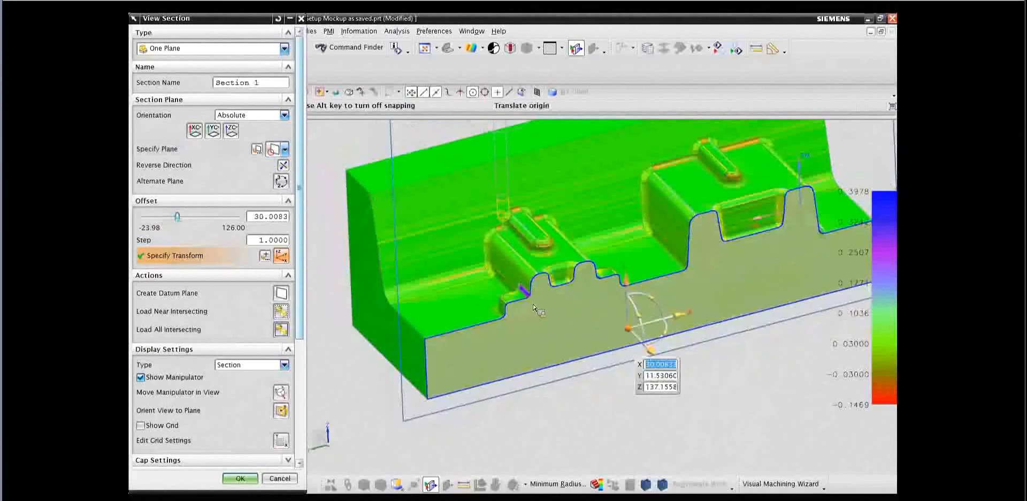
- Examine the sectioned corner at the blue strip for uncut material between the workpiece and part outlines
scroll(534, 320, up, 5)
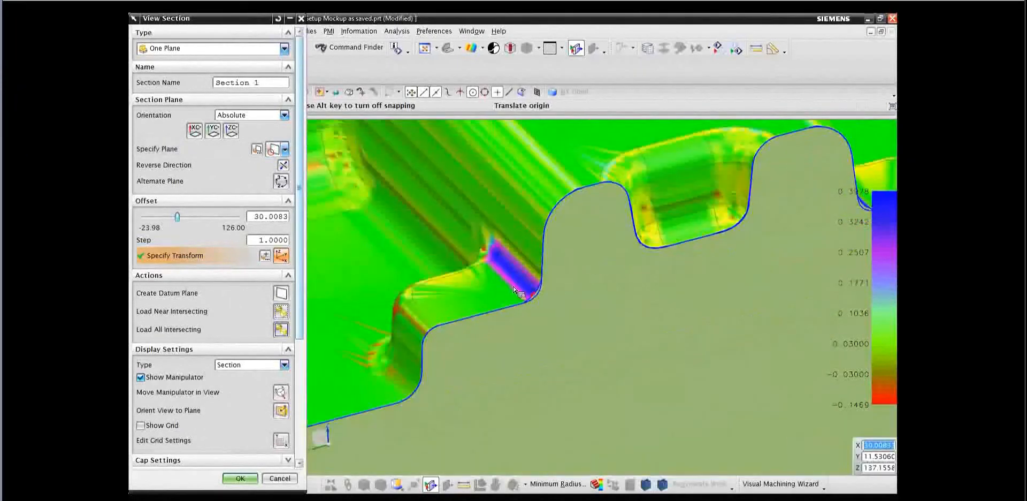
scroll(514, 290, up, 2)
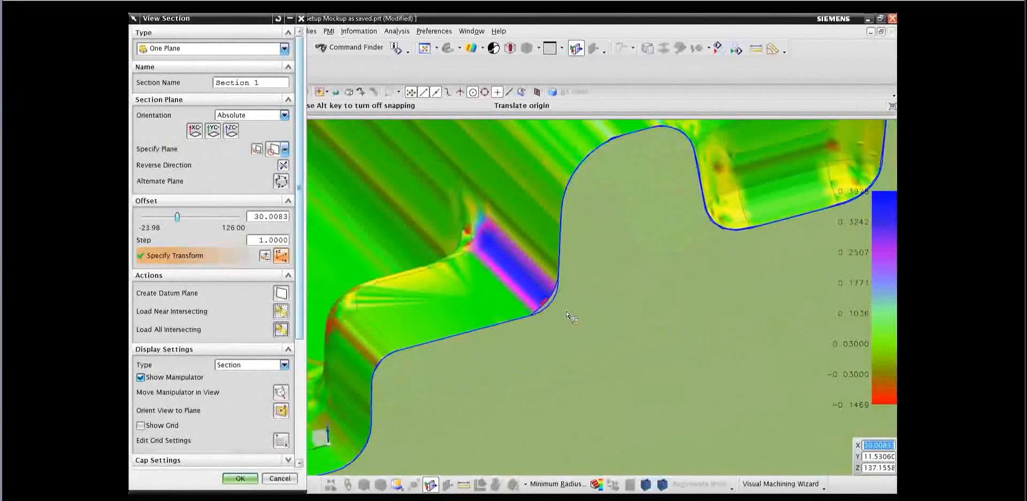
scroll(548, 315, up, 3)
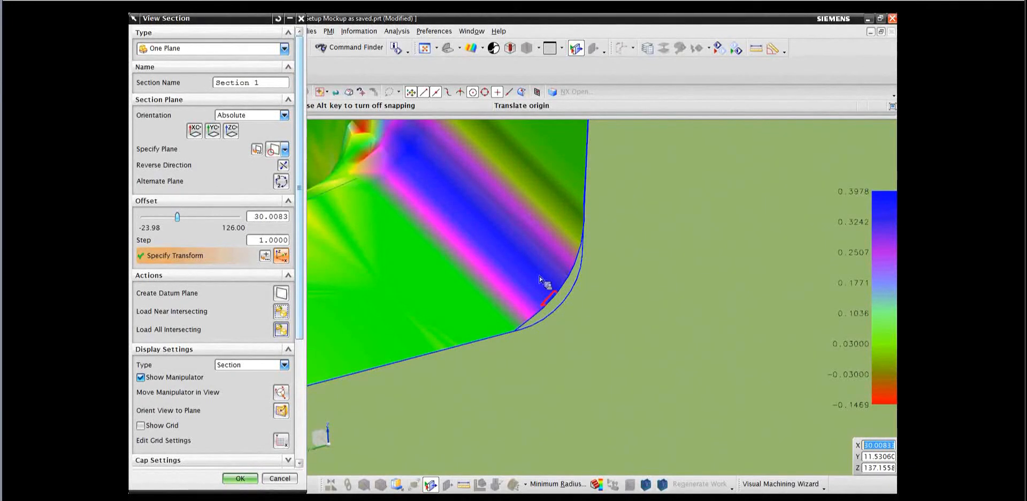
scroll(632, 369, down, 3)
scroll(632, 369, down, 4)
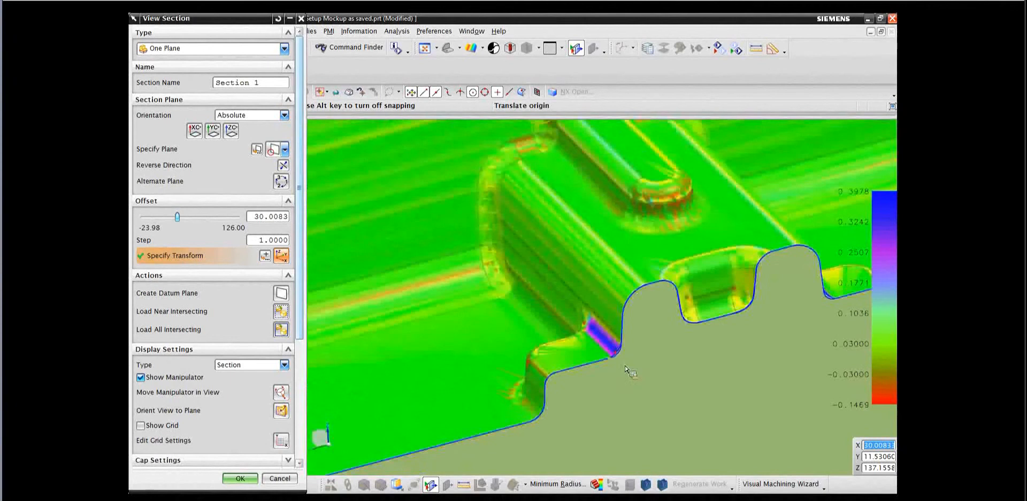
scroll(627, 365, down, 2)
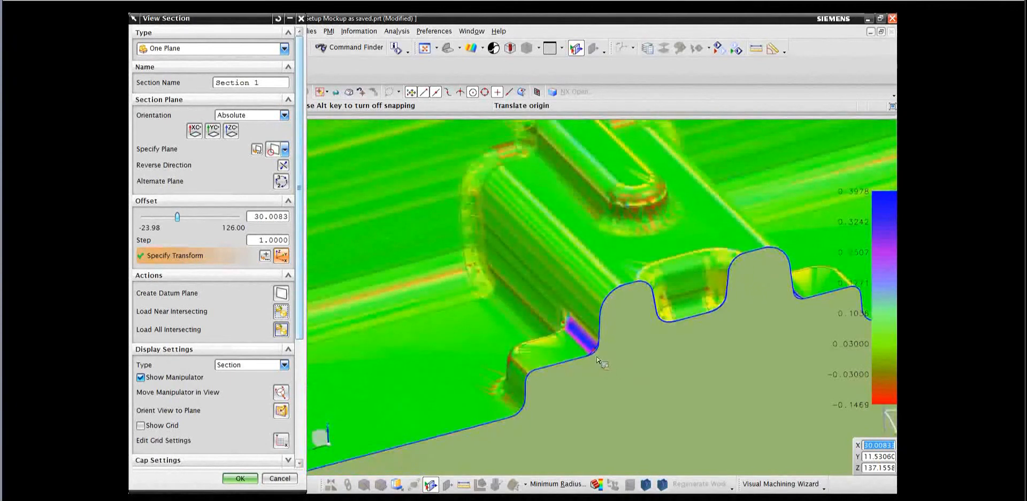
scroll(627, 359, down, 3)
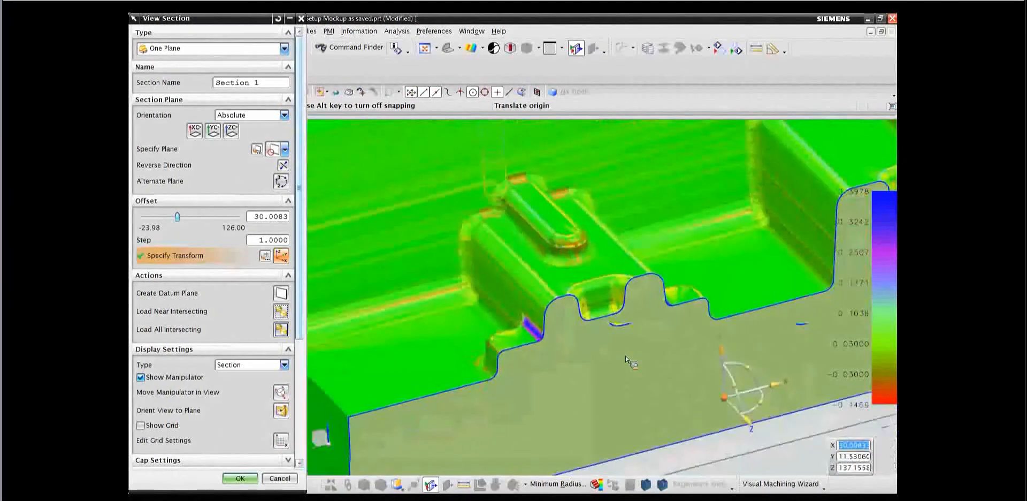
scroll(627, 360, down, 3)
- Reorient the section to an absolute YC plane and shift it to an offset of about 82.86 mm, outside the small form
click(207, 139)
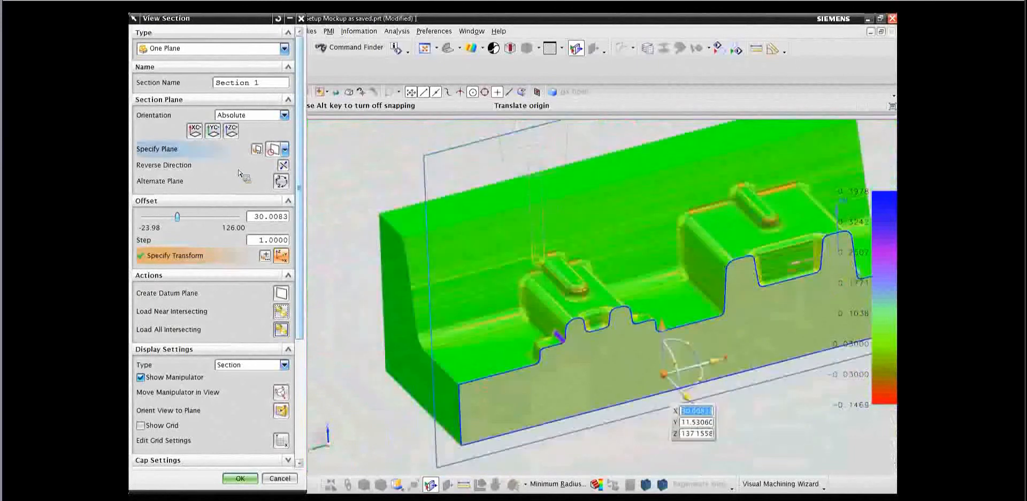
click(215, 135)
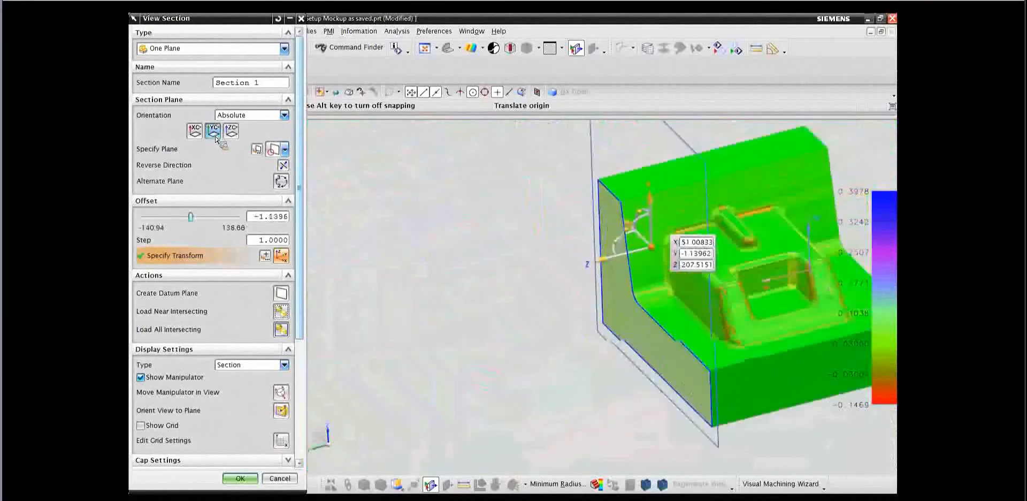
click(537, 288)
drag(537, 288, 433, 303)
scroll(340, 316, up, 3)
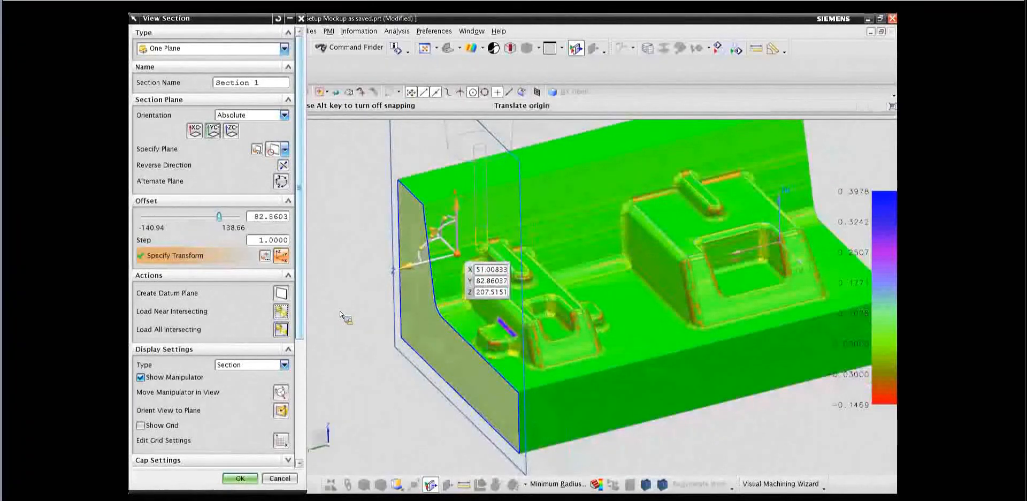
- Change the section to Two Parallel Planes and enclose the small form with an offset of about 9.06 and a thickness of about 73.8 mm
click(180, 55)
click(184, 67)
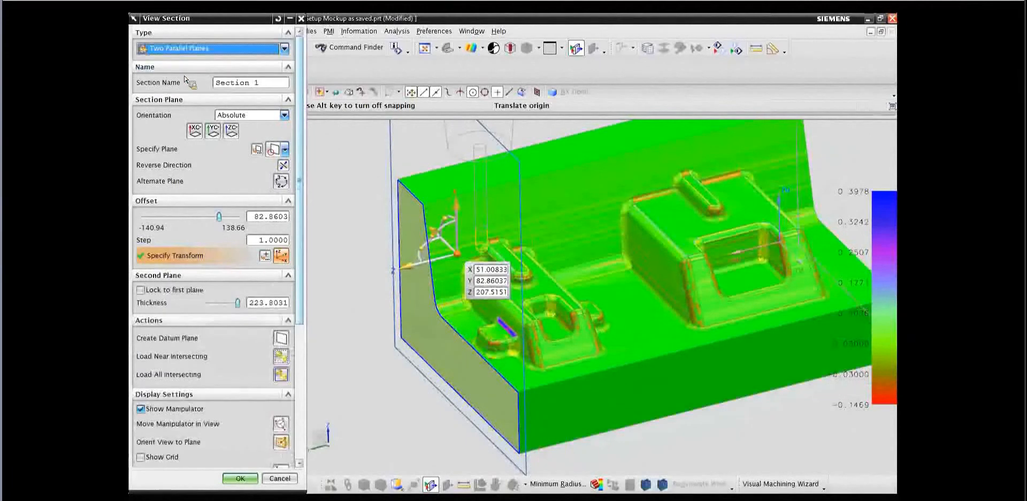
scroll(574, 229, down, 2)
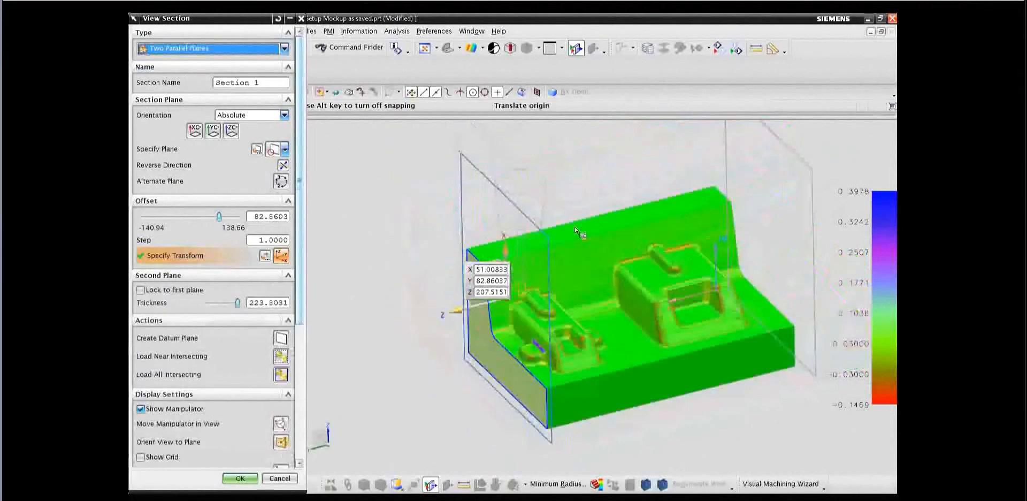
click(808, 170)
drag(819, 219, 662, 314)
middle_drag(490, 359, 351, 320)
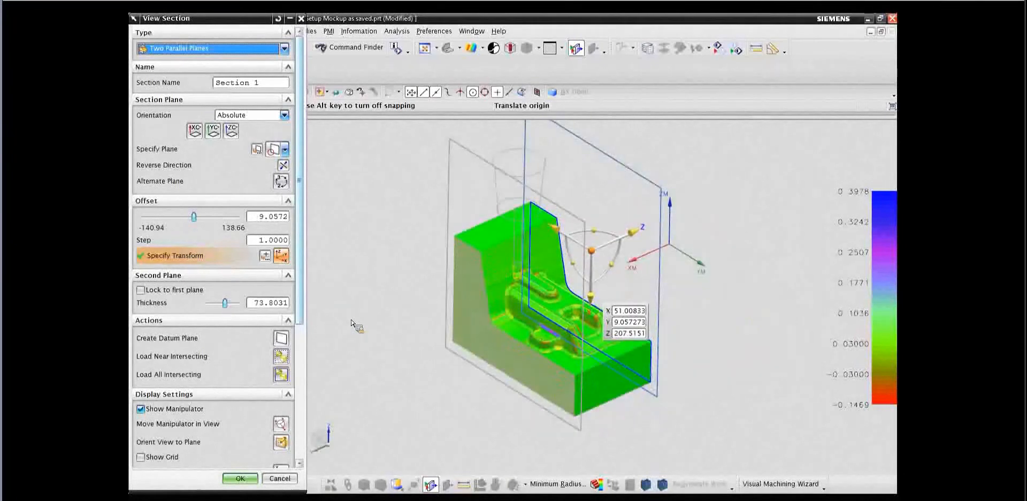
- Return the section type to One Plane, close the thickness analysis, and turn off the section to show the whole workpiece
click(284, 49)
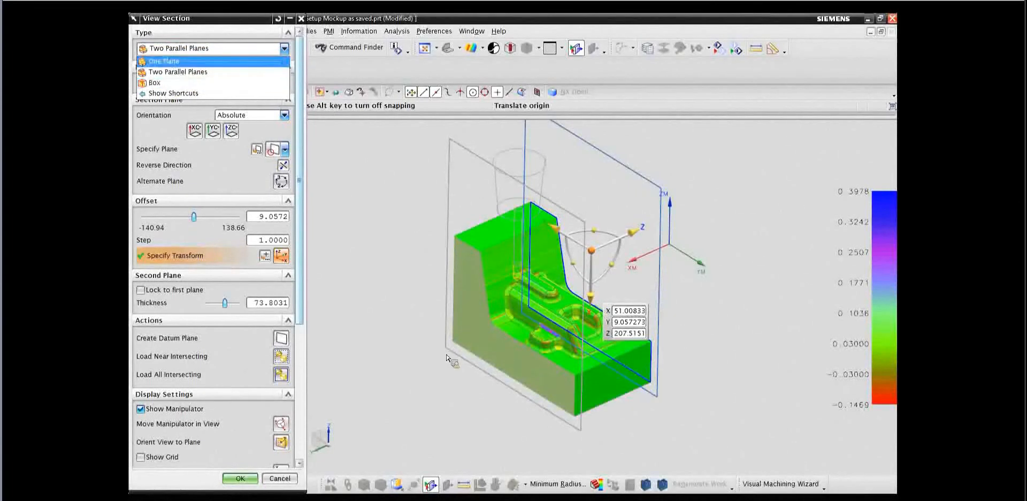
scroll(455, 366, down, 2)
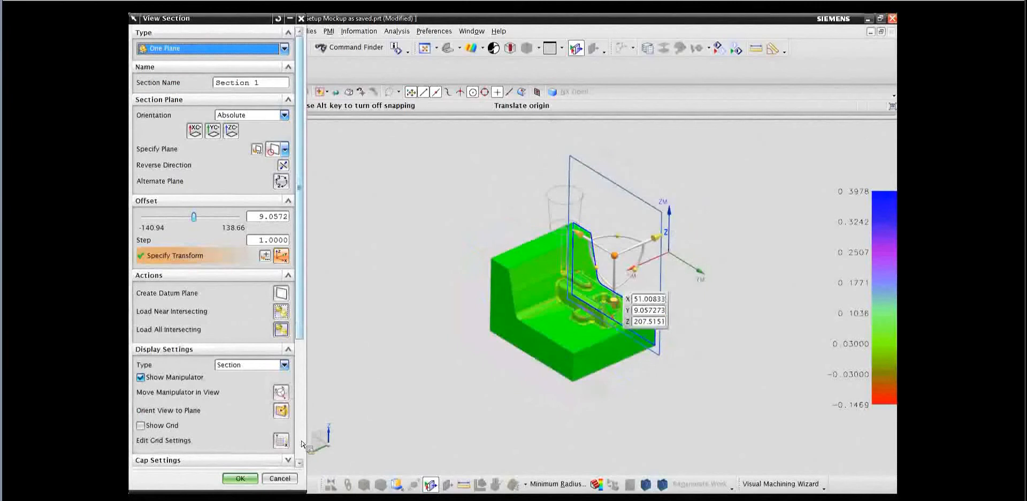
click(241, 477)
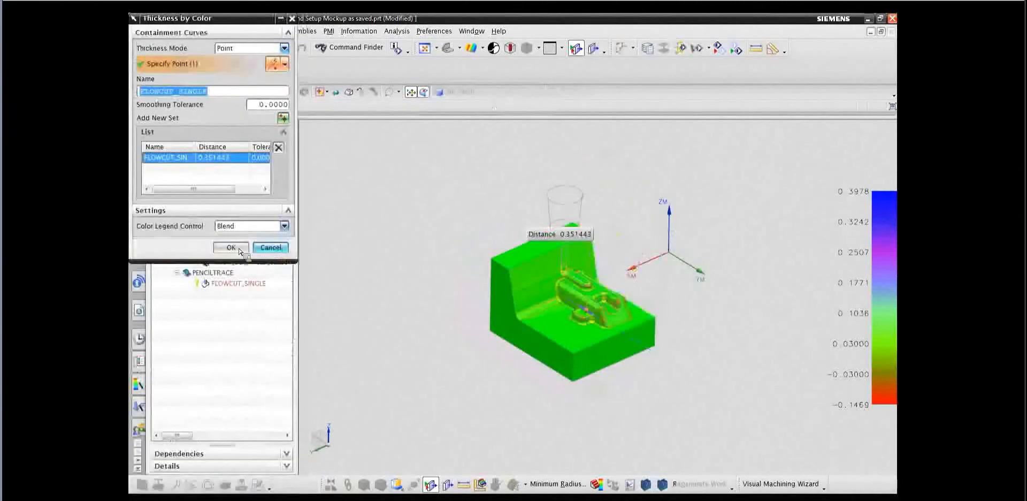
click(270, 248)
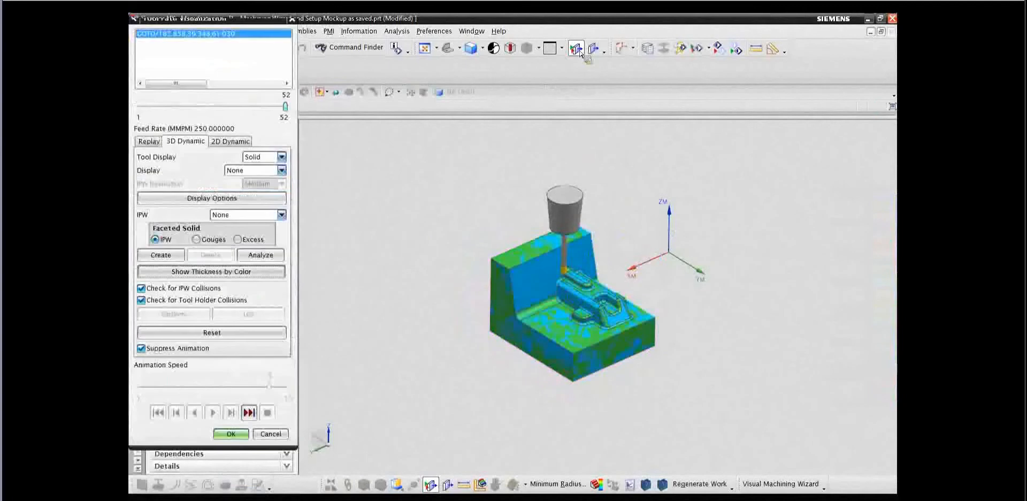
click(576, 48)
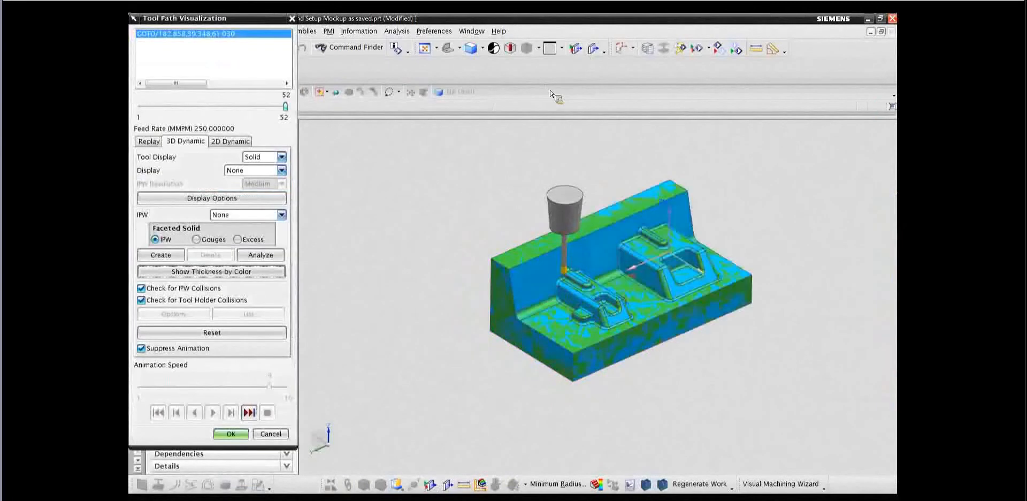
- Cancel the tool path visualization and display the FLOWCUT_SINGLE tool path under PENCILTRACE
click(269, 433)
click(176, 251)
click(237, 263)
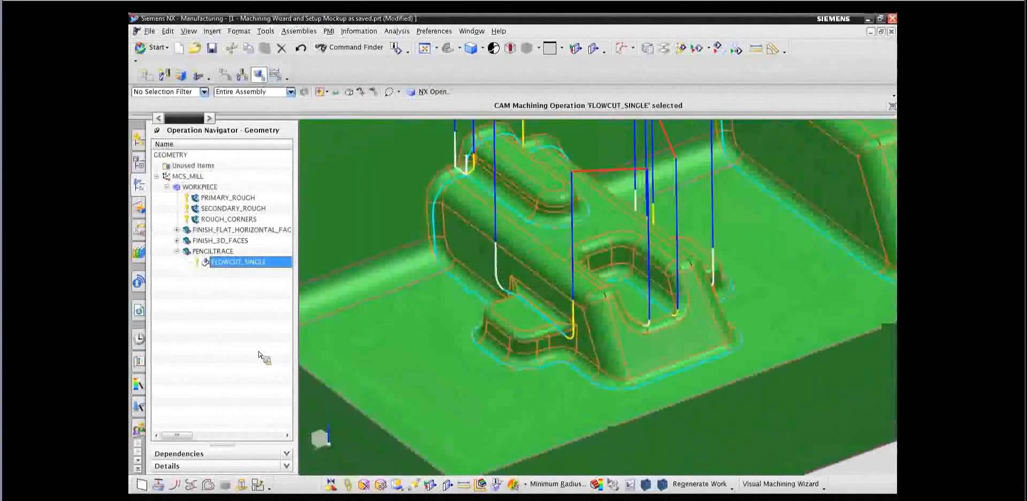
- Inspect the minimum radius of the small form's faces with the dynamic Geometric Properties analysis and clear the displayed tool path
click(497, 488)
scroll(684, 306, up, 2)
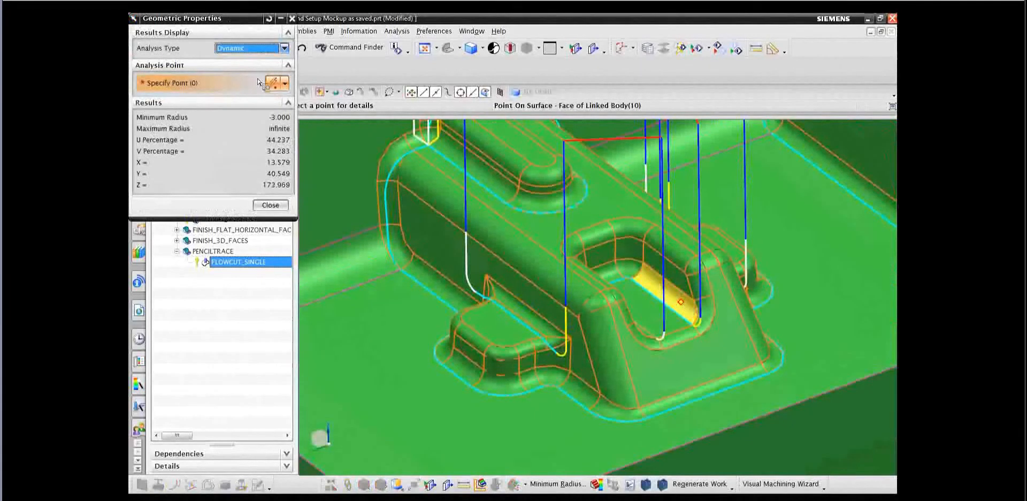
click(397, 32)
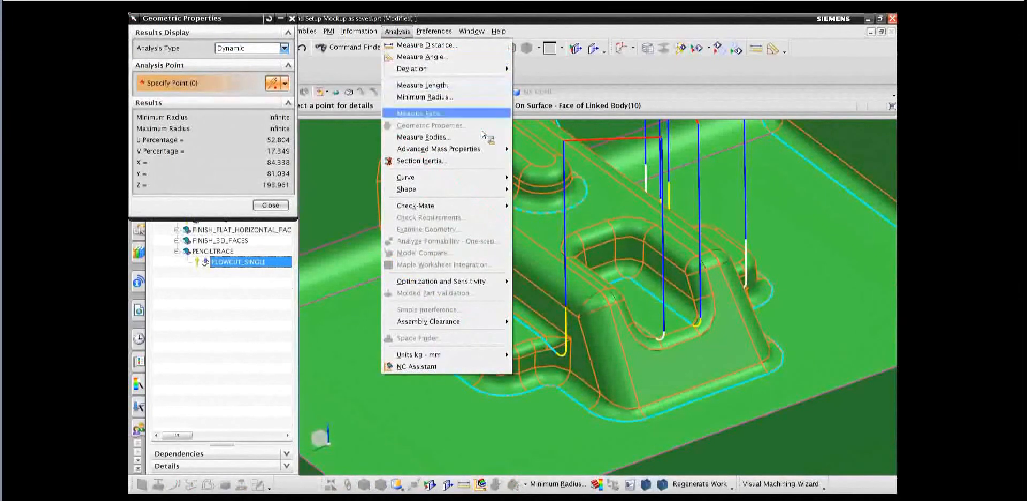
click(234, 363)
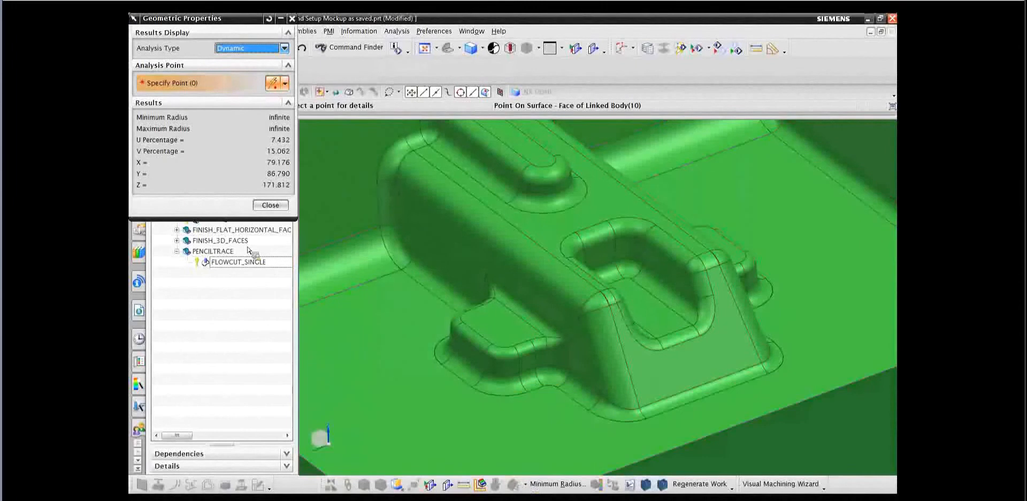
- Check the minimum radius of the fillet where the small form's side pad meets its wall, and close the Geometric Properties analysis
scroll(811, 310, up, 3)
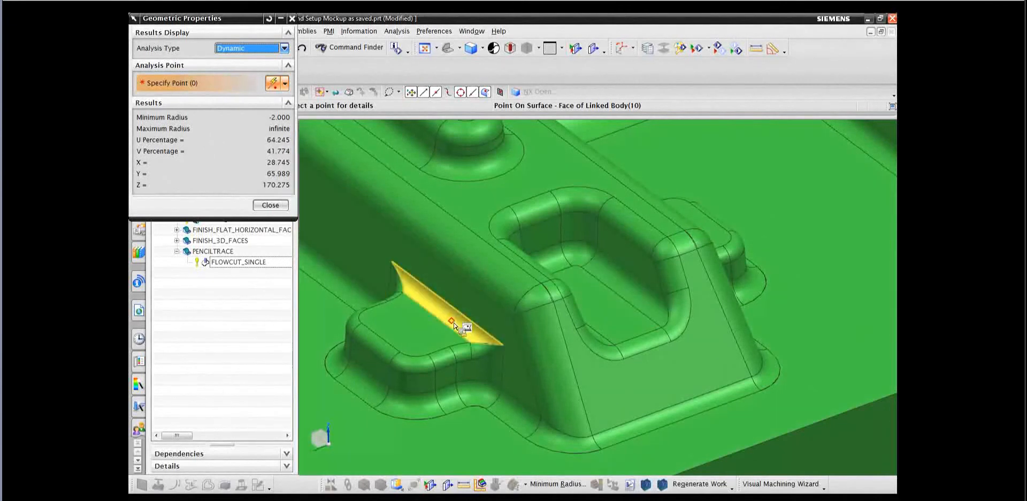
click(264, 209)
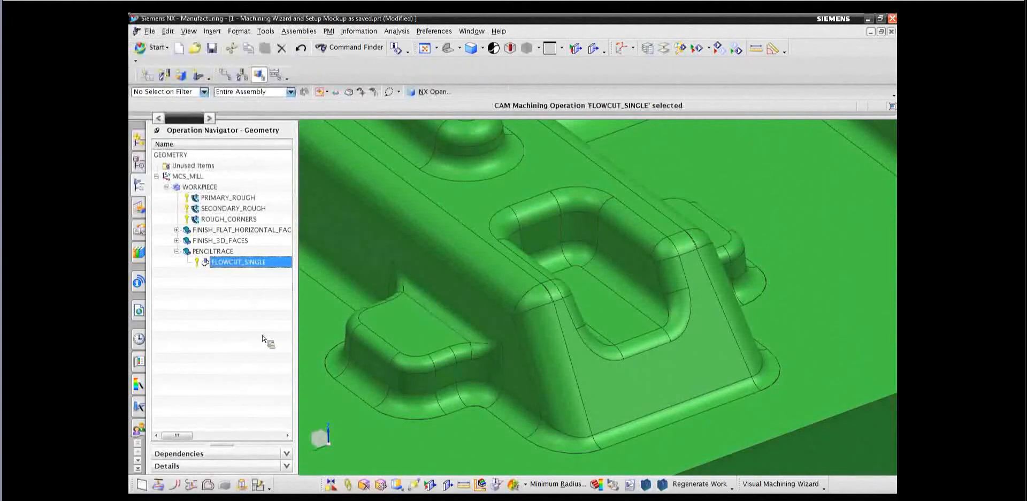
click(223, 318)
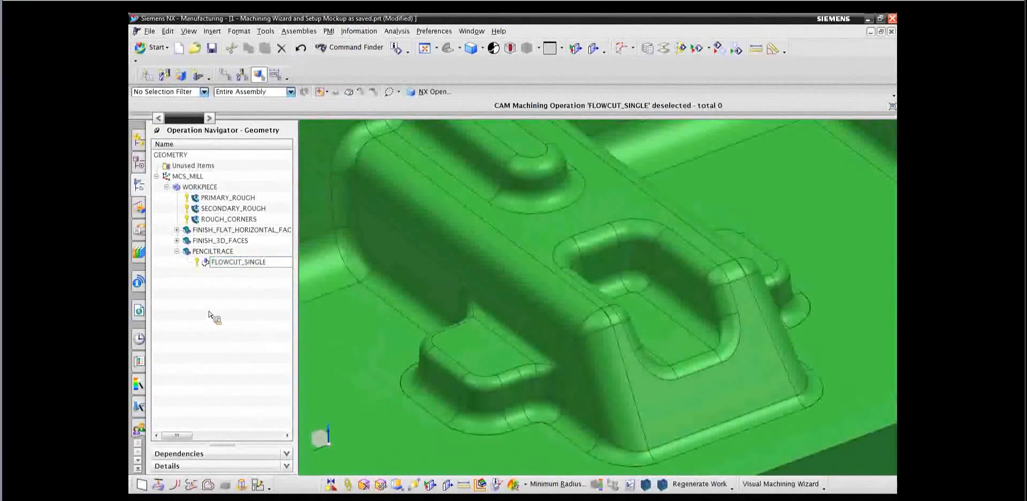
- Copy the FLOWCUT_SINGLE operation and paste the duplicate below it under PENCILTRACE
right_click(211, 264)
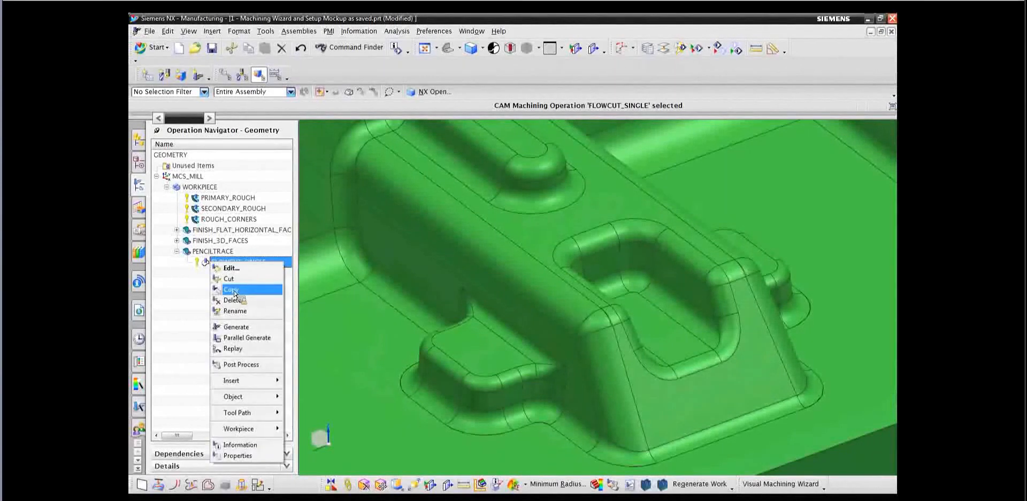
click(234, 291)
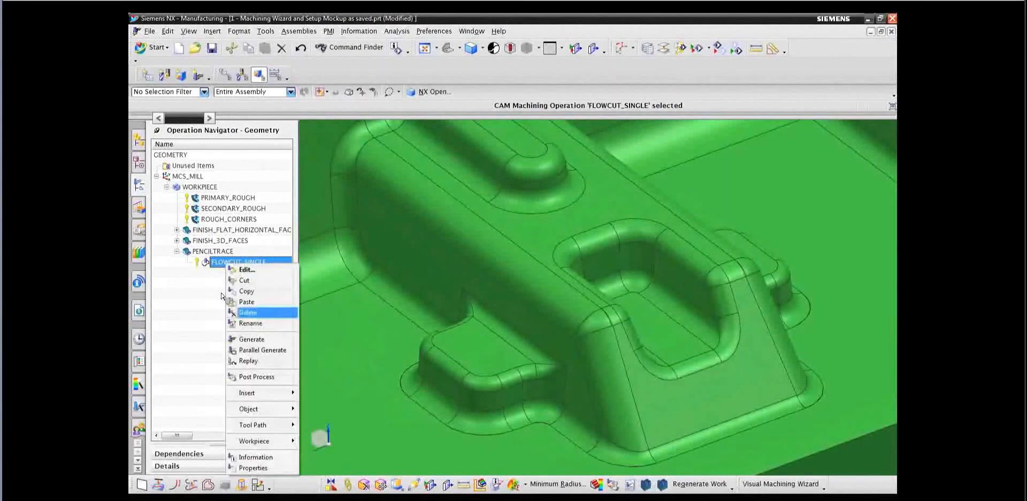
click(244, 302)
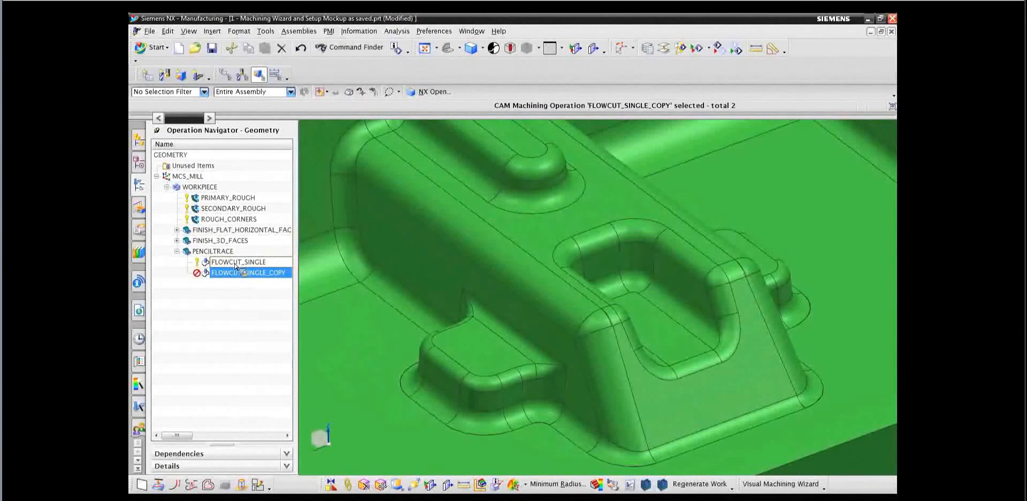
drag(235, 266, 207, 277)
- Edit FLOWCUT_SINGLE_COPY and start a library search for a new tool in the Ball Mill (non indexable) class
double_click(208, 274)
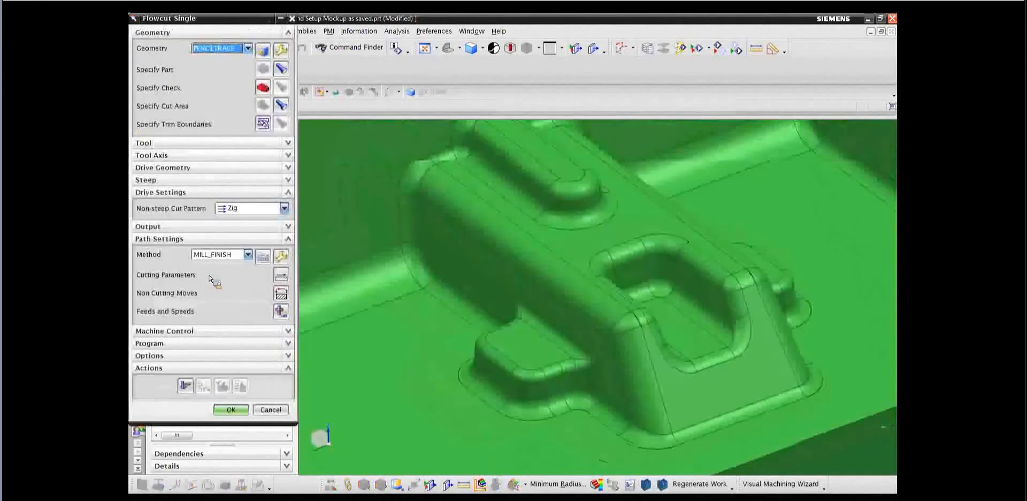
click(220, 143)
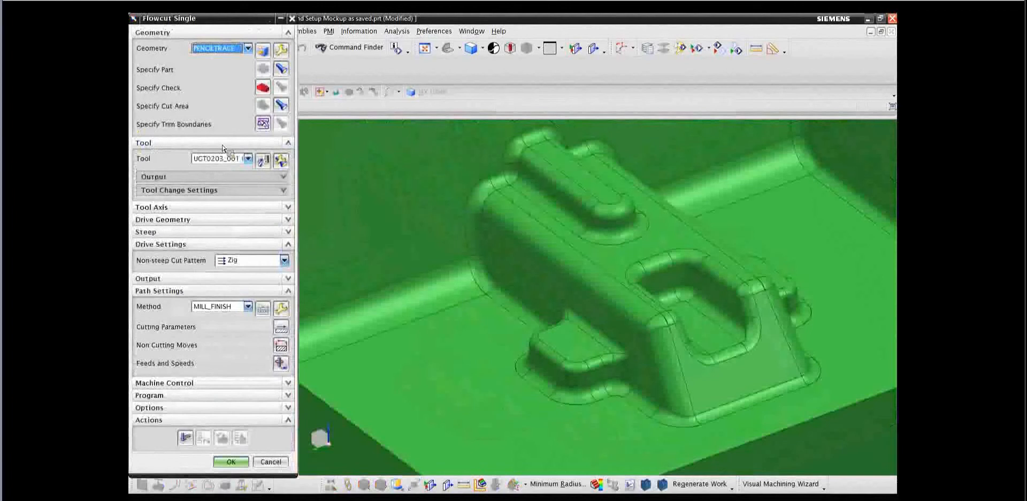
click(266, 165)
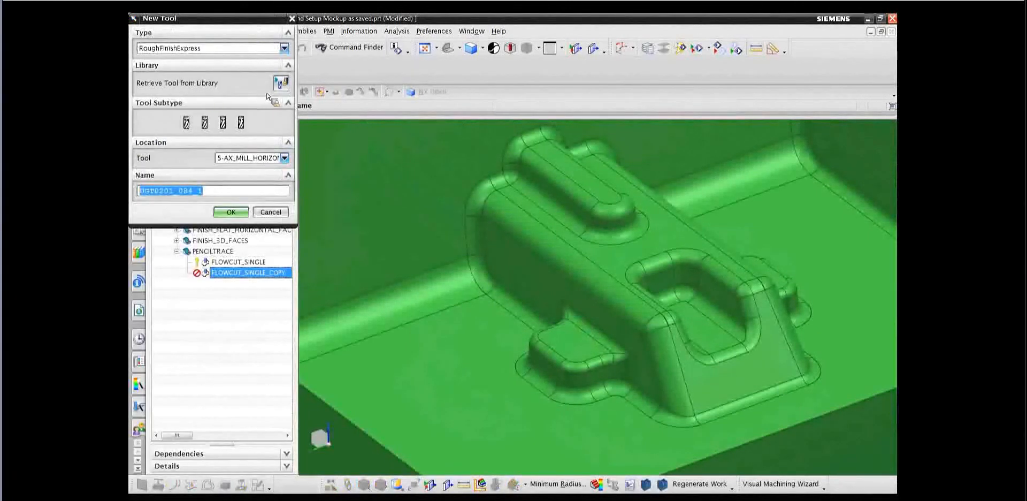
click(280, 83)
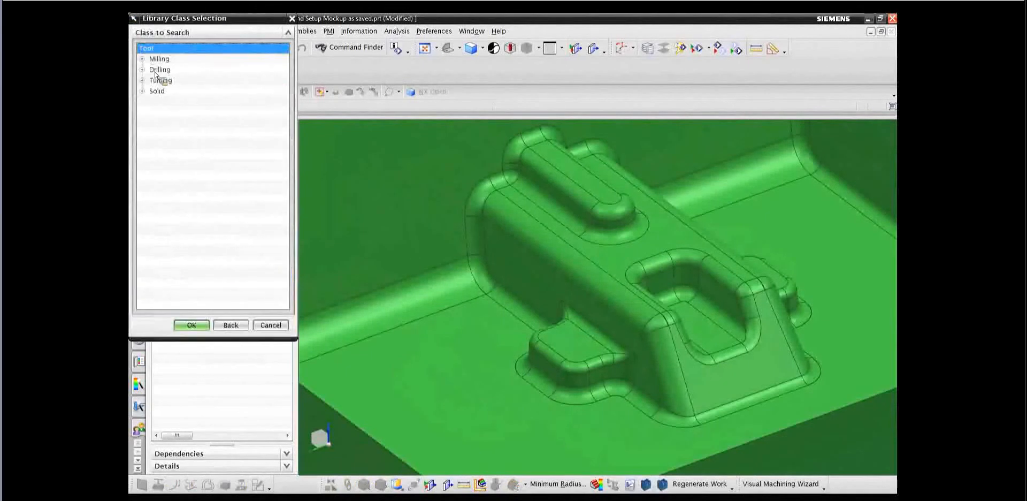
click(142, 60)
click(187, 92)
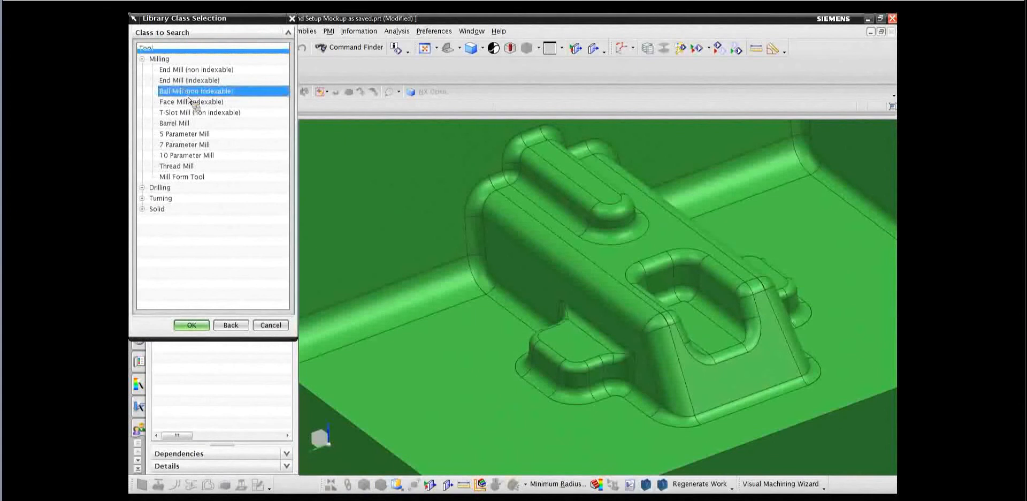
key(Return)
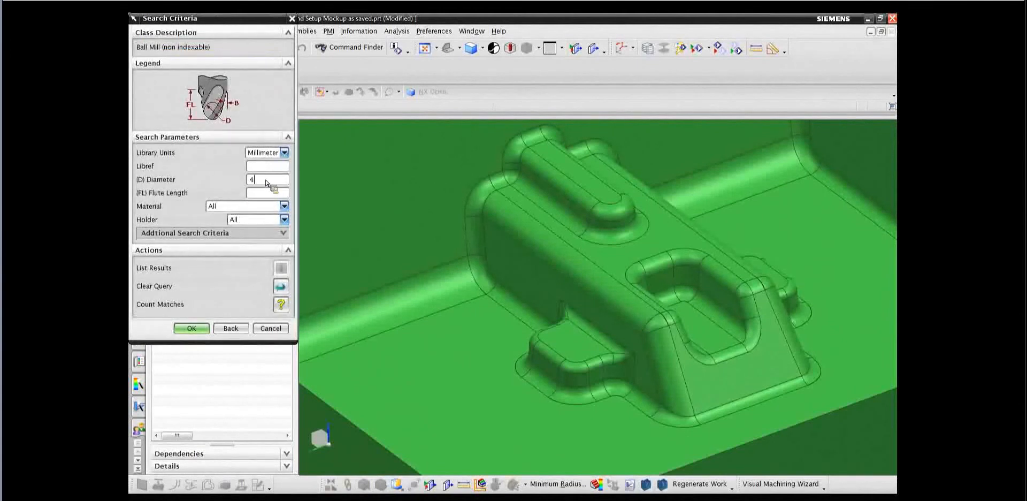
- Search for a ball mill with a diameter of 4 and assign the retrieved UGT0203_059 (Ball End 4 mm) to the operation
text(4)
key(Return)
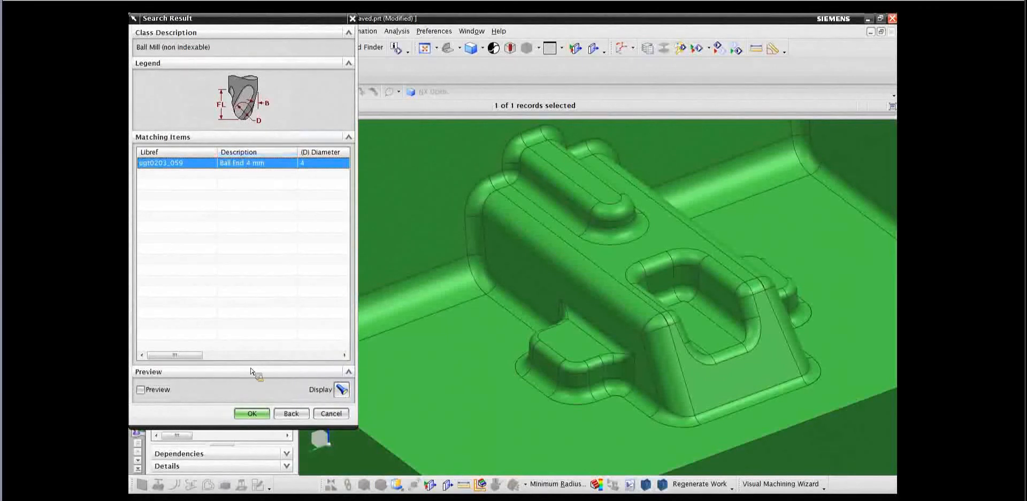
click(331, 414)
click(247, 158)
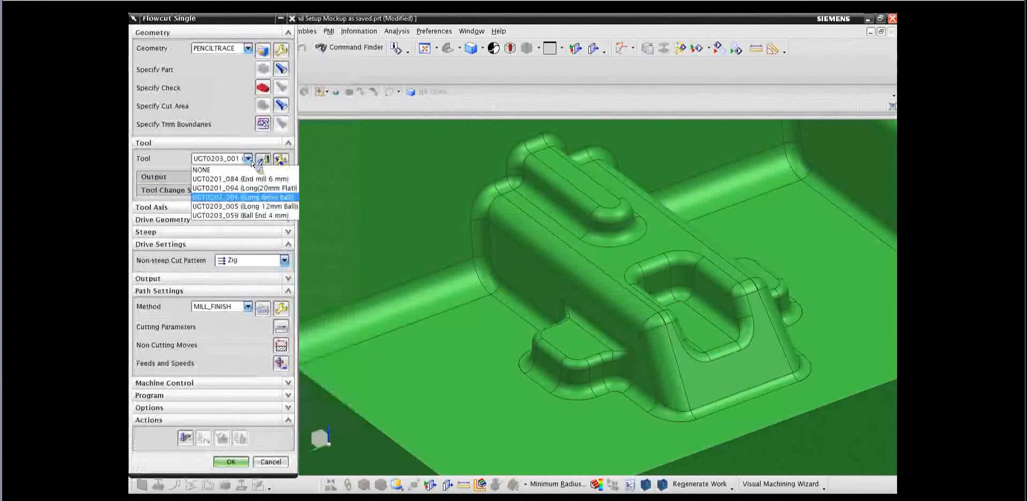
click(222, 216)
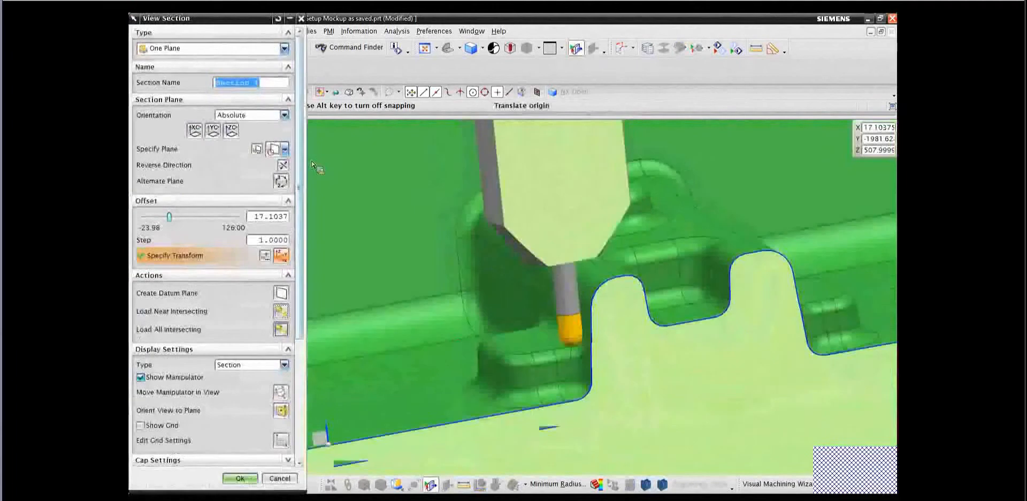
- Section the view normal to X and move the plane through the center of the 4 mm ball tool, at an offset of 22.2825
click(196, 133)
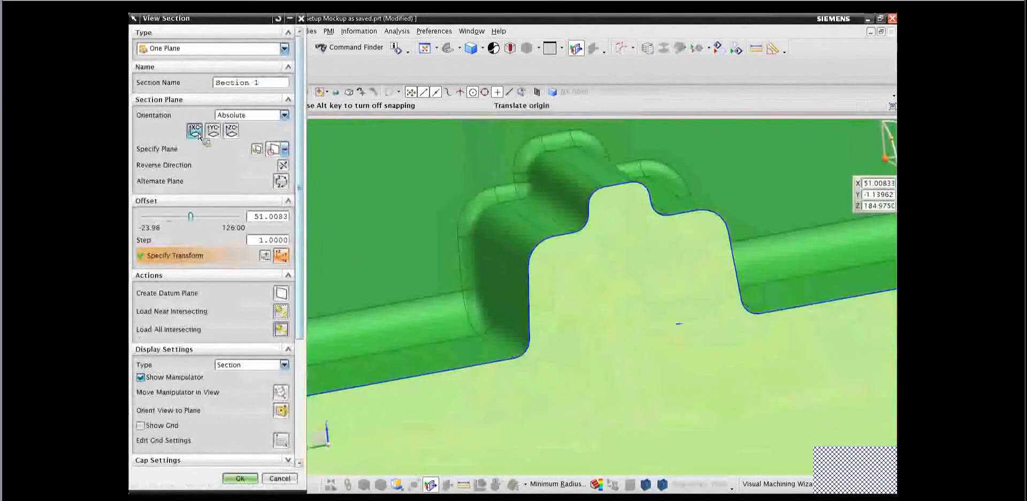
scroll(316, 220, down, 1)
scroll(436, 333, down, 2)
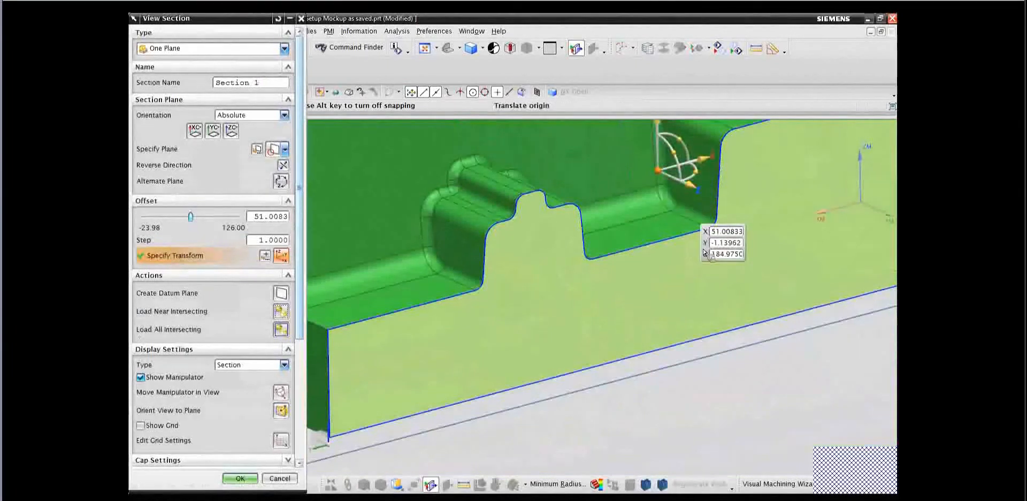
drag(696, 190, 771, 213)
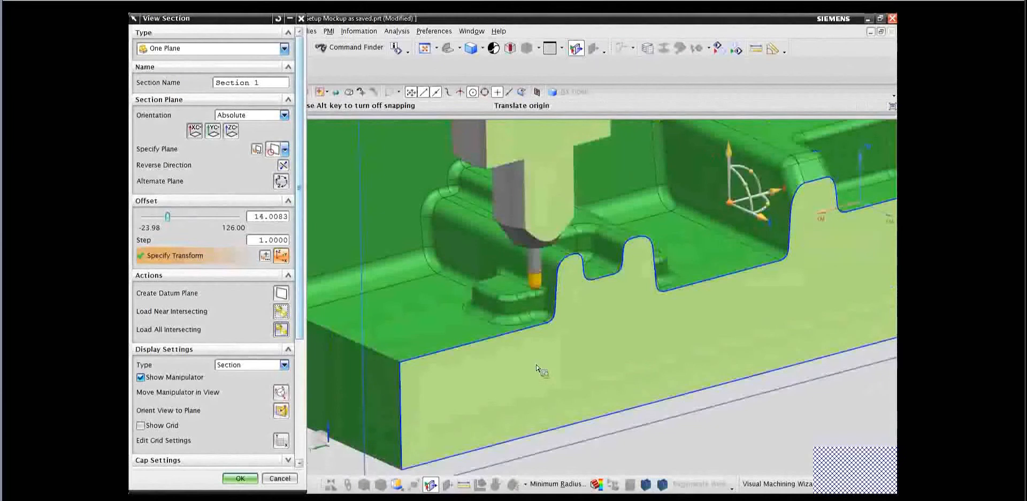
scroll(525, 254, up, 3)
scroll(532, 293, up, 1)
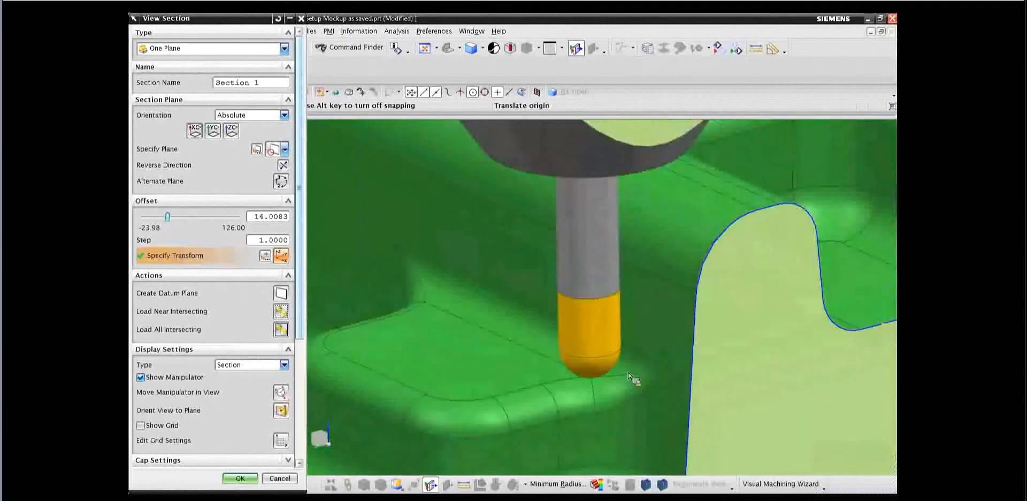
click(609, 363)
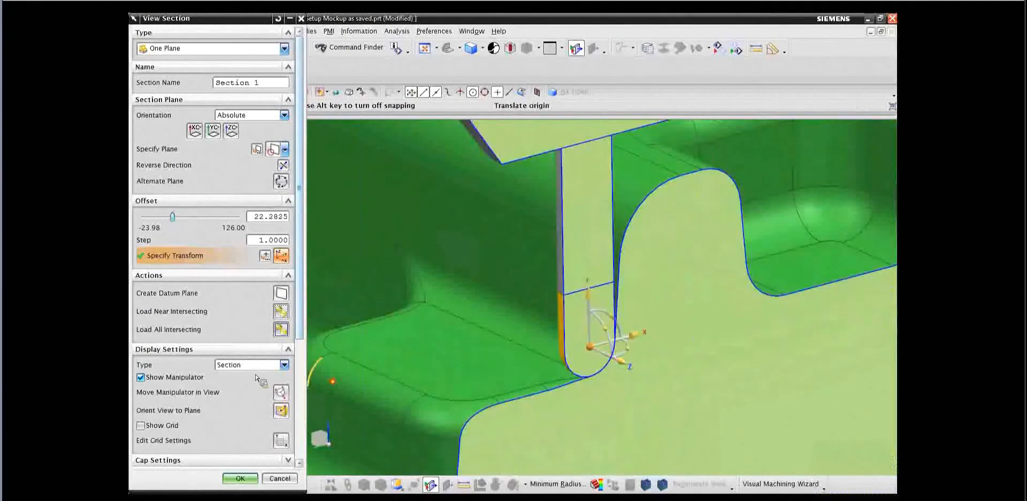
- Examine square to the section how the ball tool fits the small fillet, and close the tool definition
middle_drag(307, 377, 314, 371)
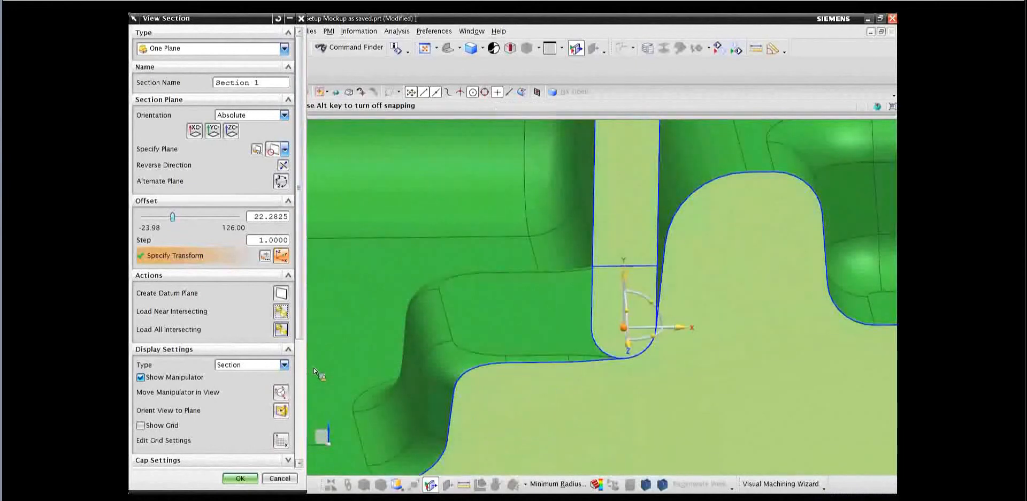
key(F8)
scroll(321, 371, up, 3)
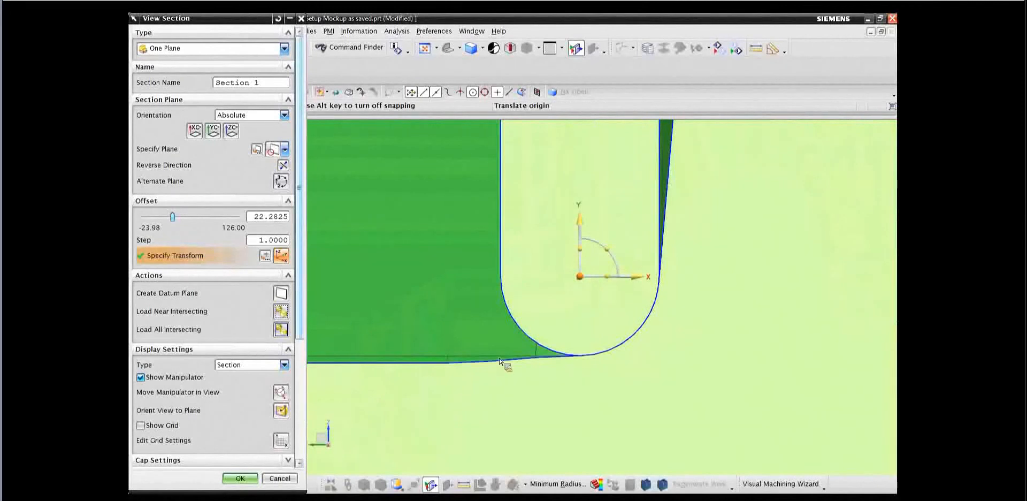
scroll(500, 362, down, 3)
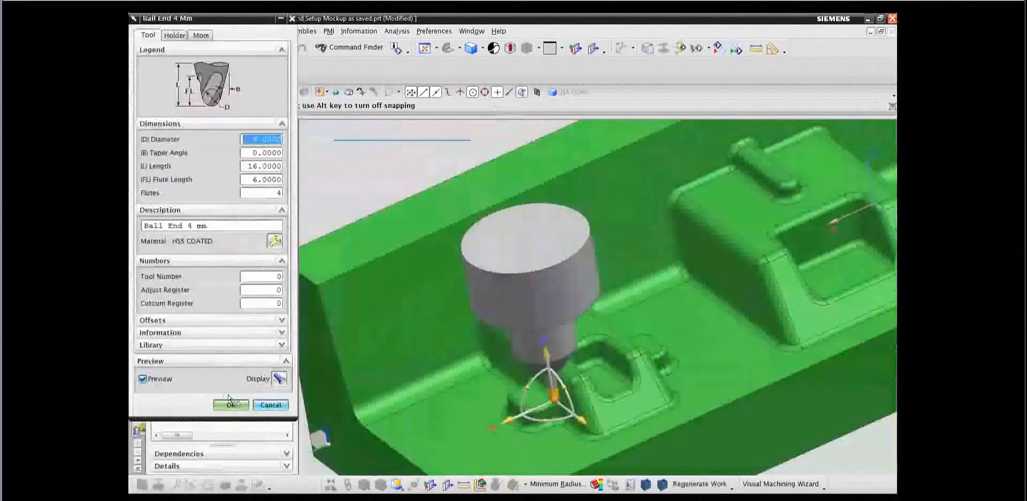
click(230, 403)
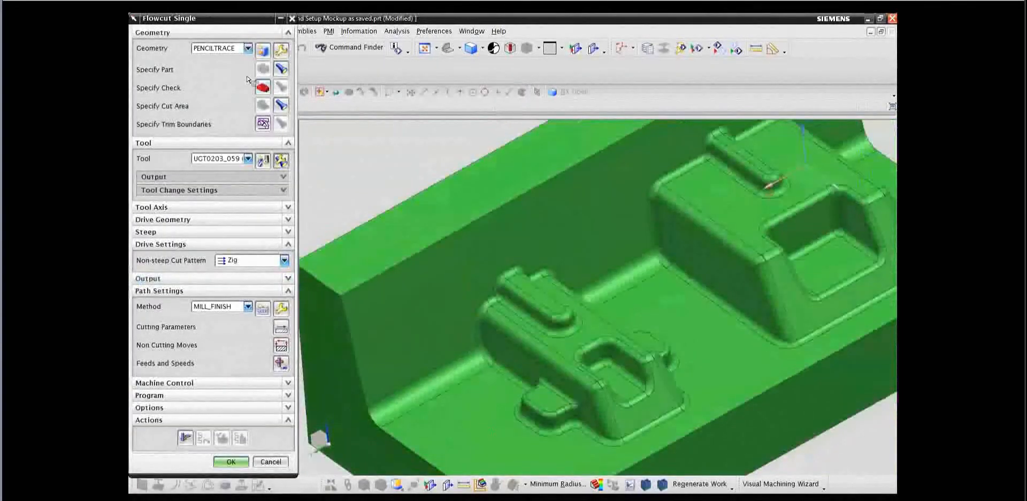
- Set the operation's geometry to WORKPIECE and specify the two fillet faces between the small form's walls and side pads as cut area
click(247, 48)
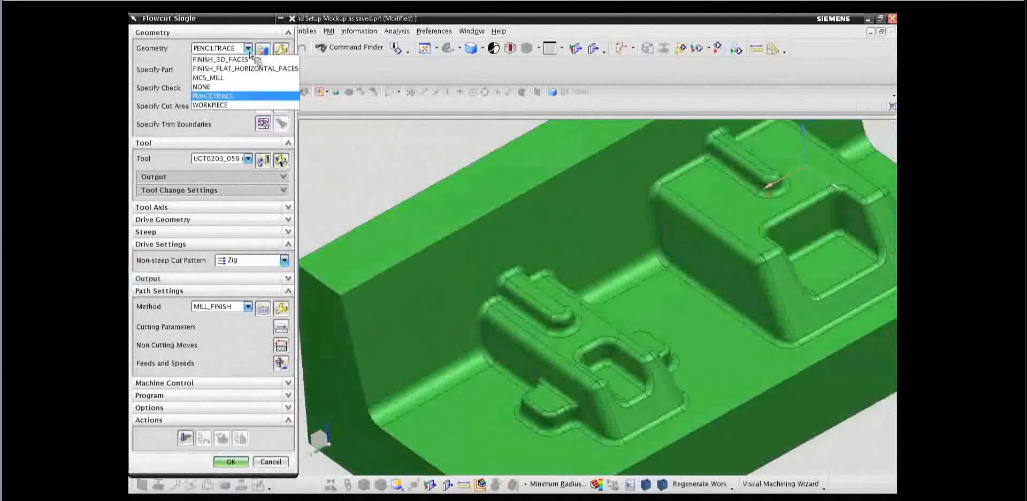
click(212, 106)
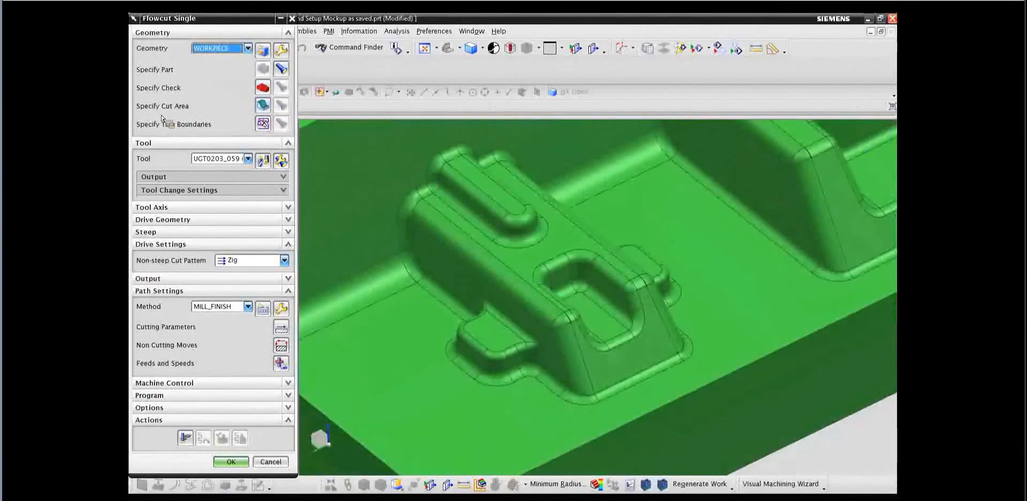
click(263, 105)
scroll(412, 300, up, 5)
click(472, 319)
middle_drag(473, 320, 685, 298)
click(698, 282)
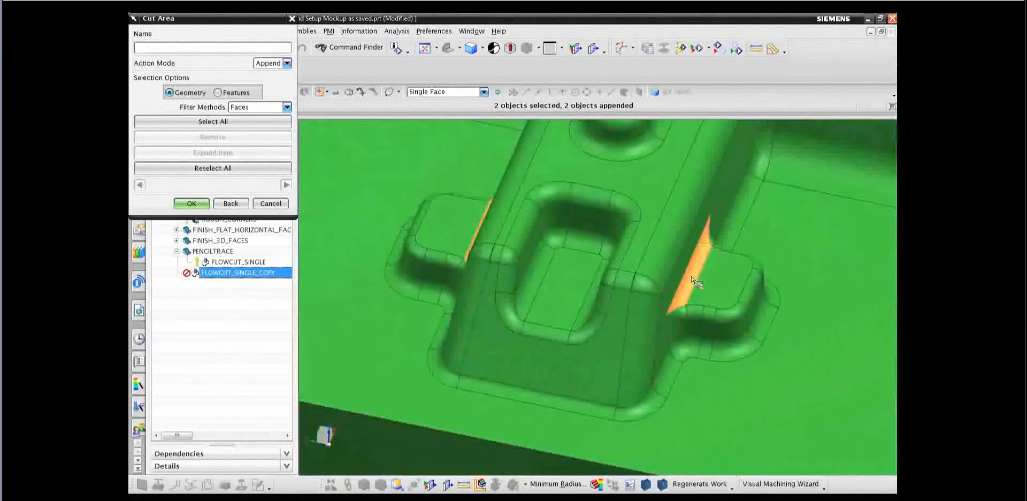
click(194, 204)
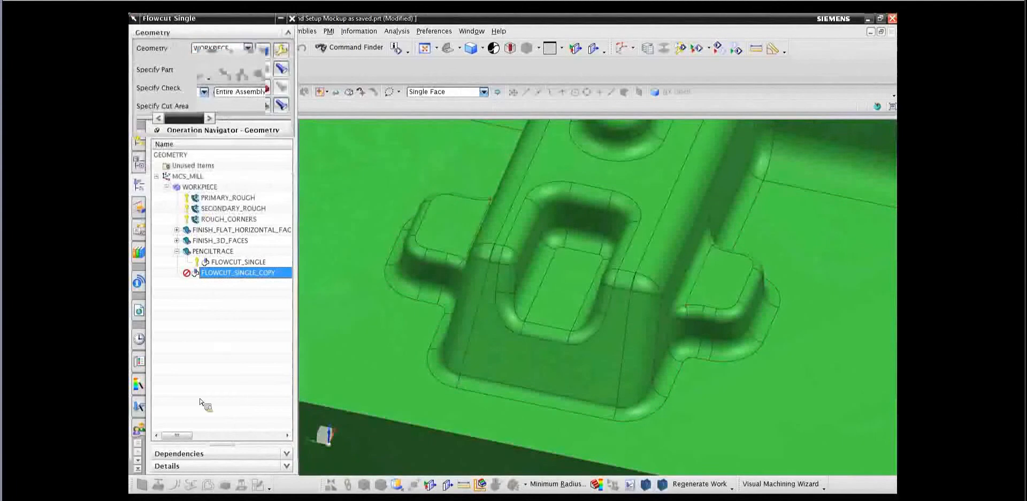
- Generate the tool path of the copied flowcut operation and open its non-cutting moves settings
click(185, 437)
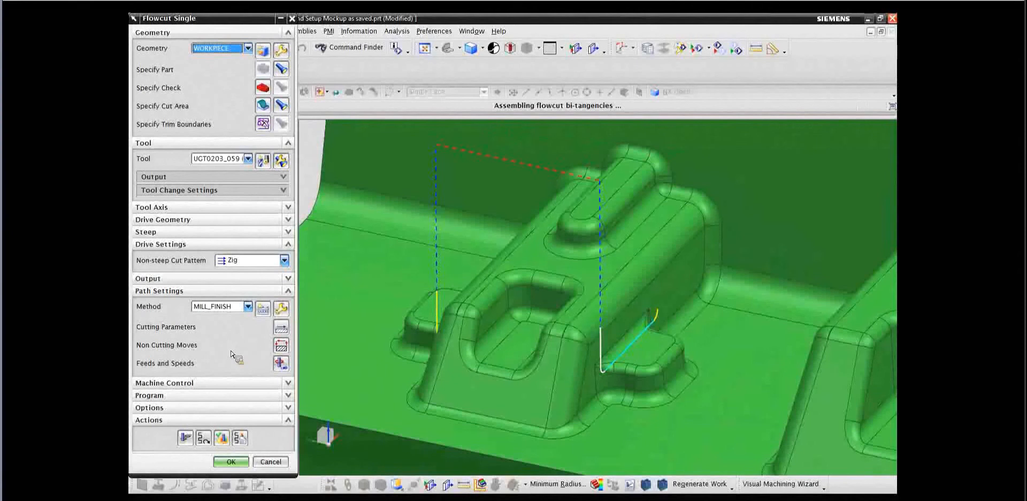
click(280, 347)
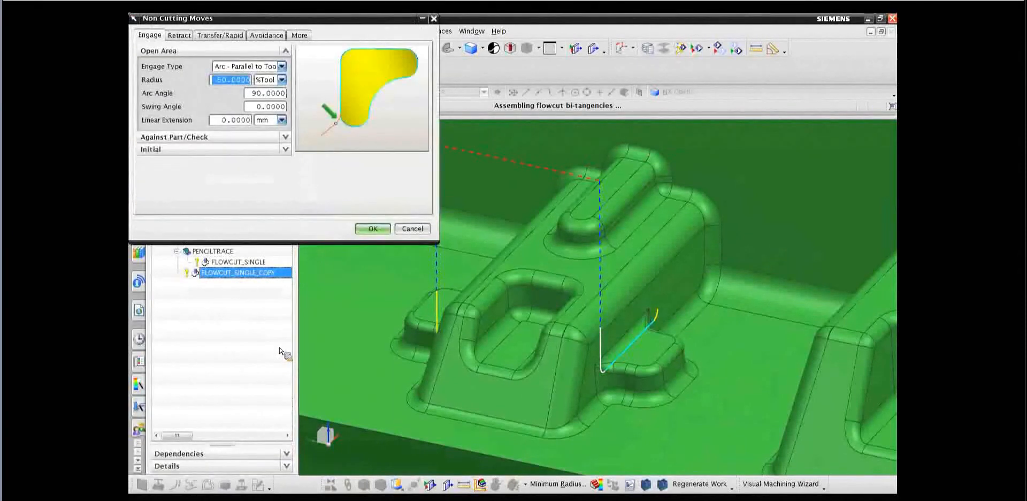
shift+middle_drag(629, 375, 673, 378)
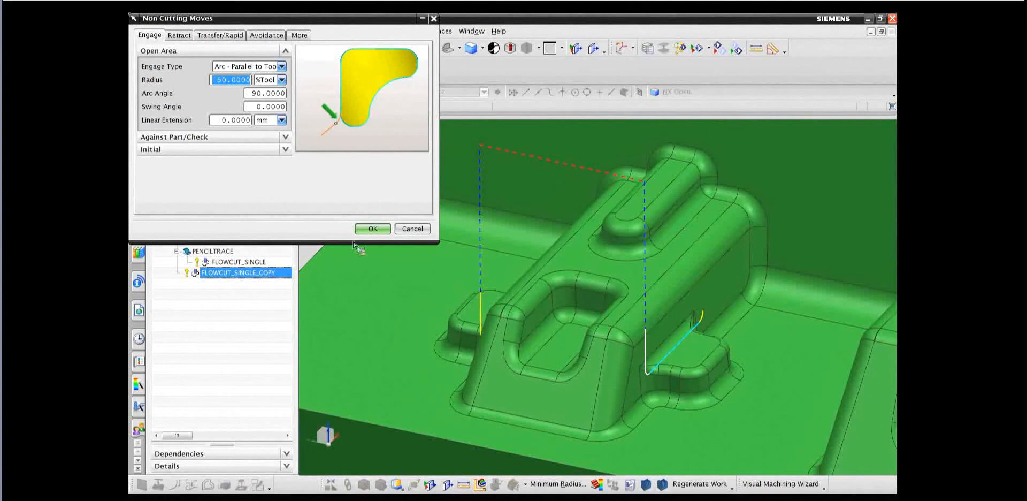
- Set the traverse type between regions to Lowest Safe Z with a distance of 50 %Tool
click(224, 36)
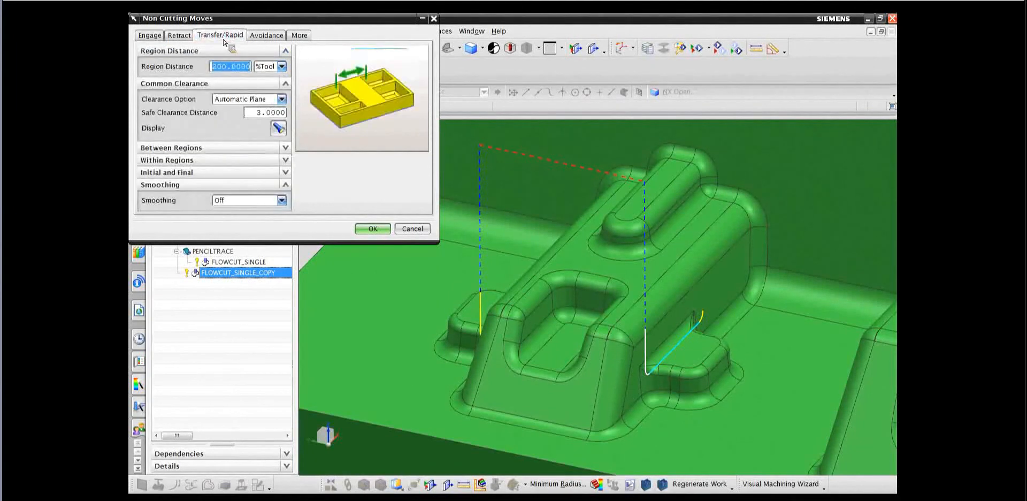
click(187, 148)
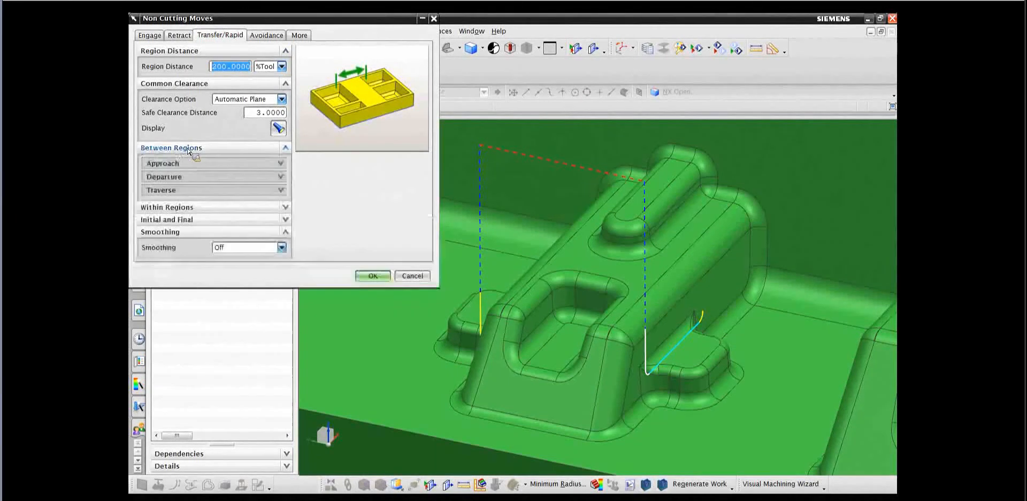
click(199, 191)
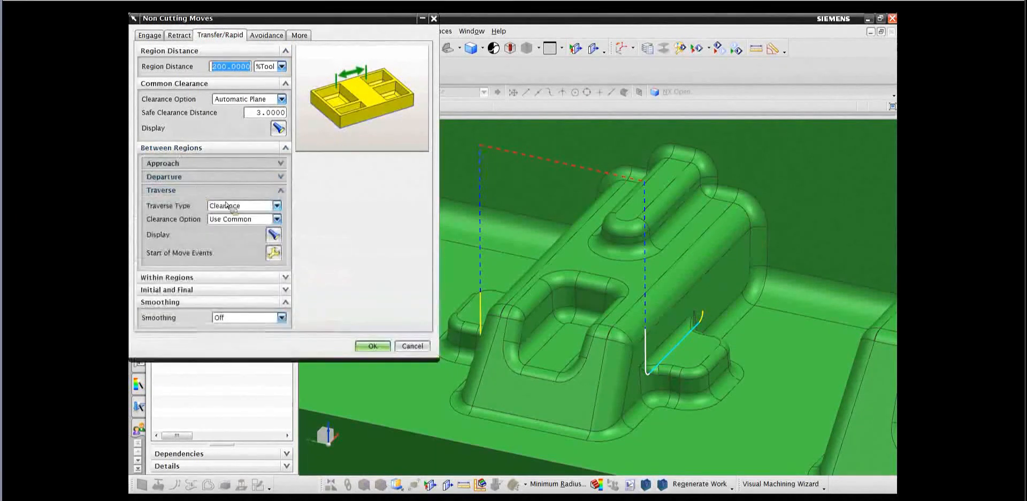
click(237, 206)
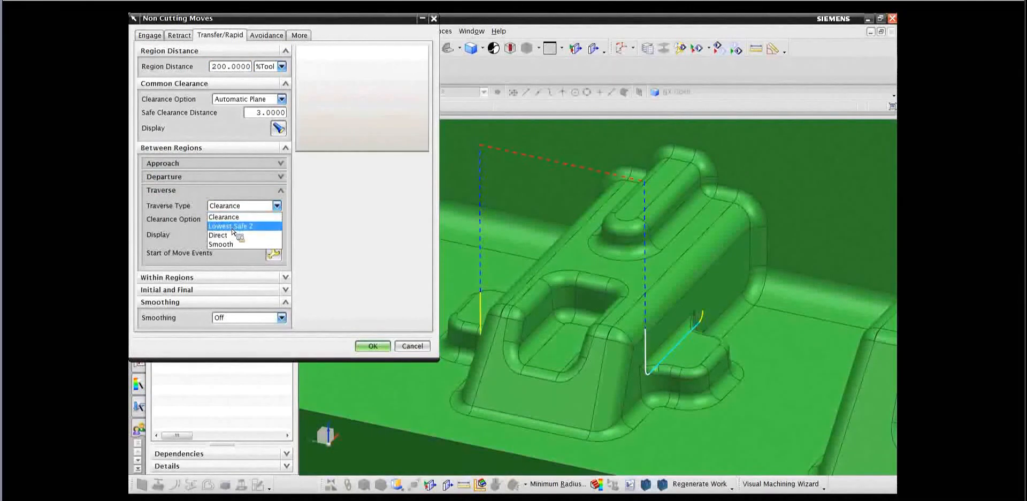
click(233, 225)
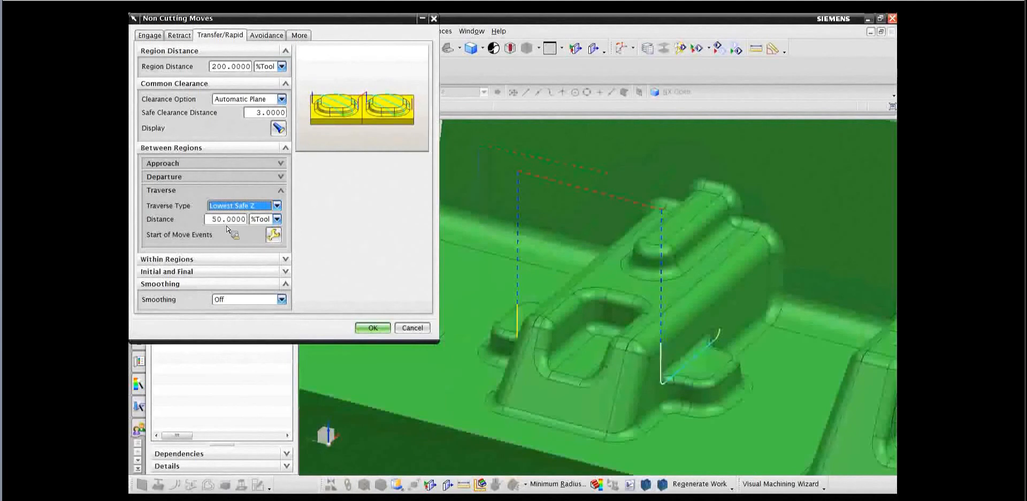
key(Tab)
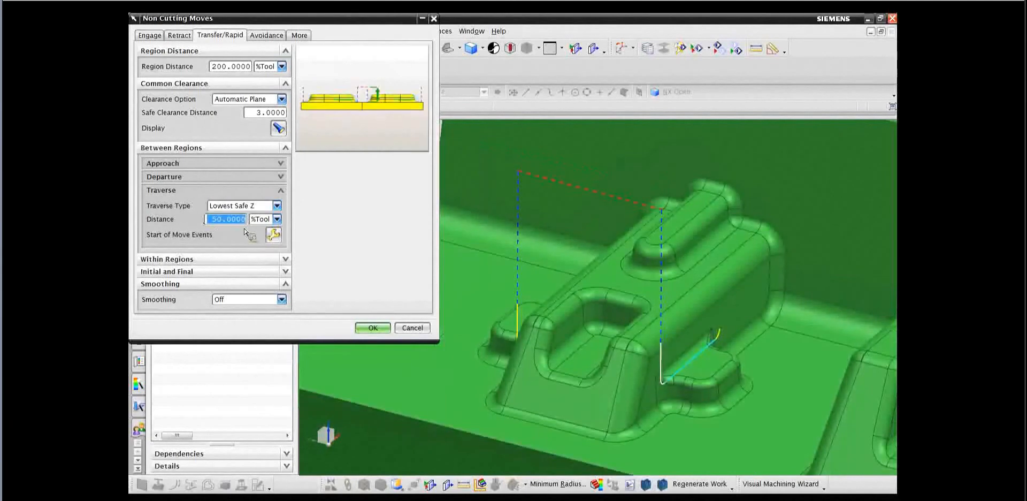
click(278, 221)
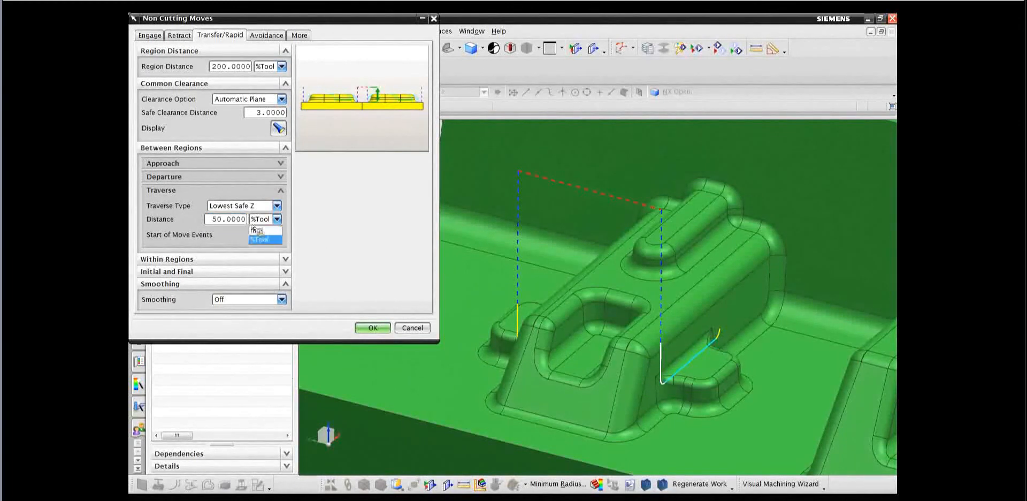
click(260, 239)
- Turn on smoothing of the transfer moves with a radius of 50 %Tool and regenerate the flowcut tool path
click(242, 301)
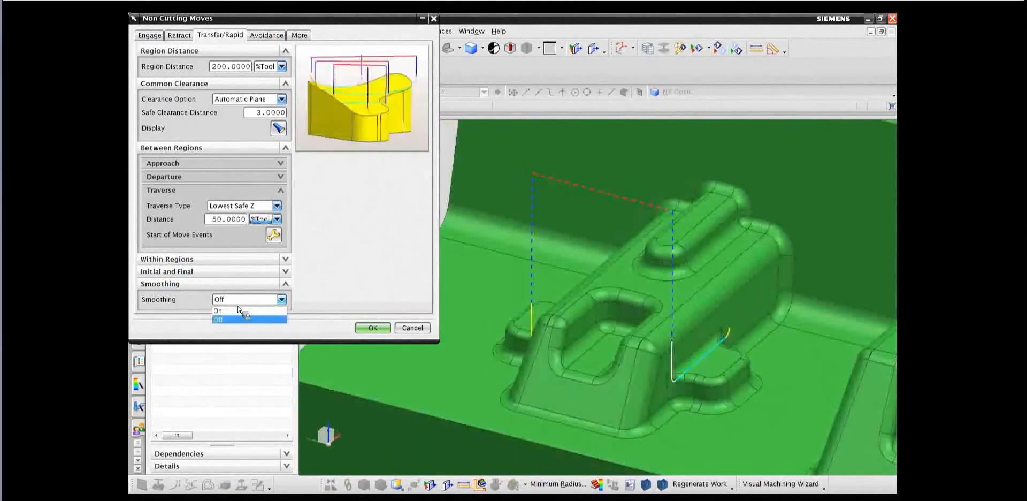
click(231, 311)
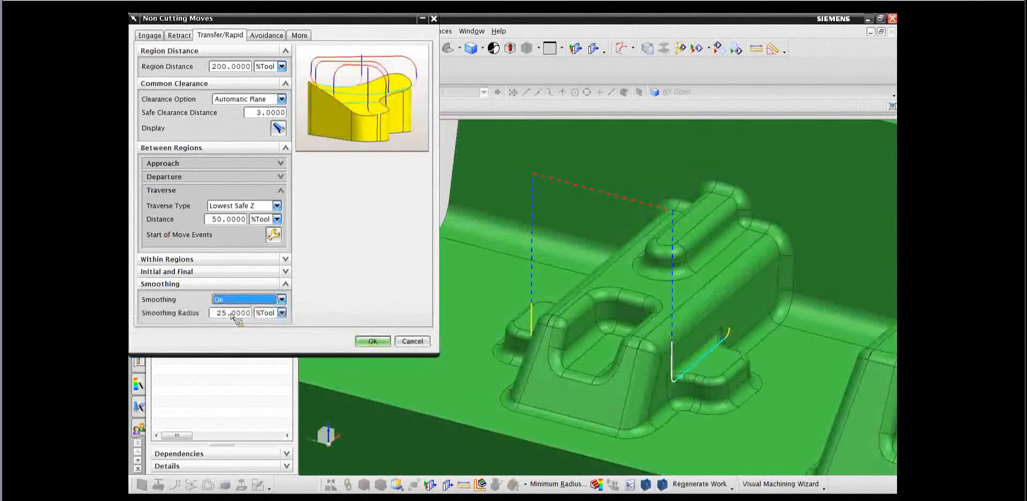
double_click(236, 313)
text(50)
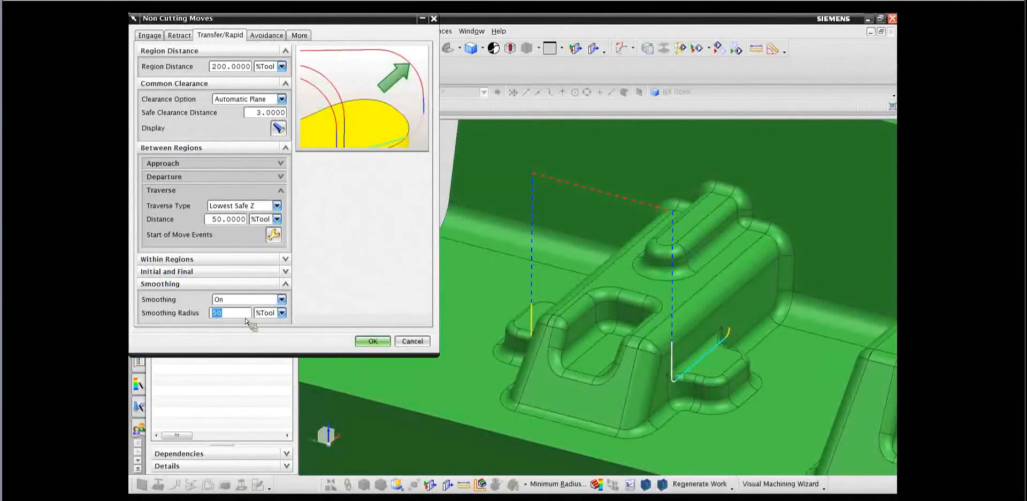
click(378, 343)
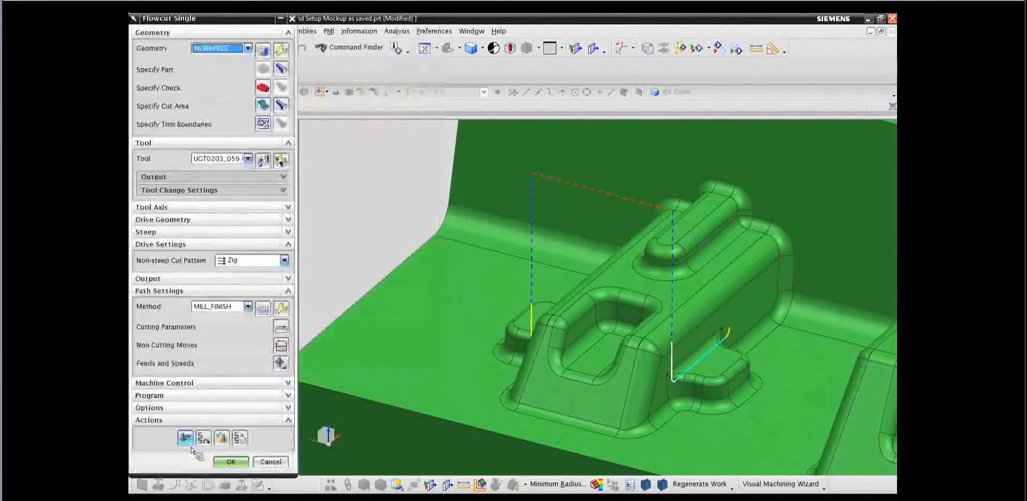
click(186, 438)
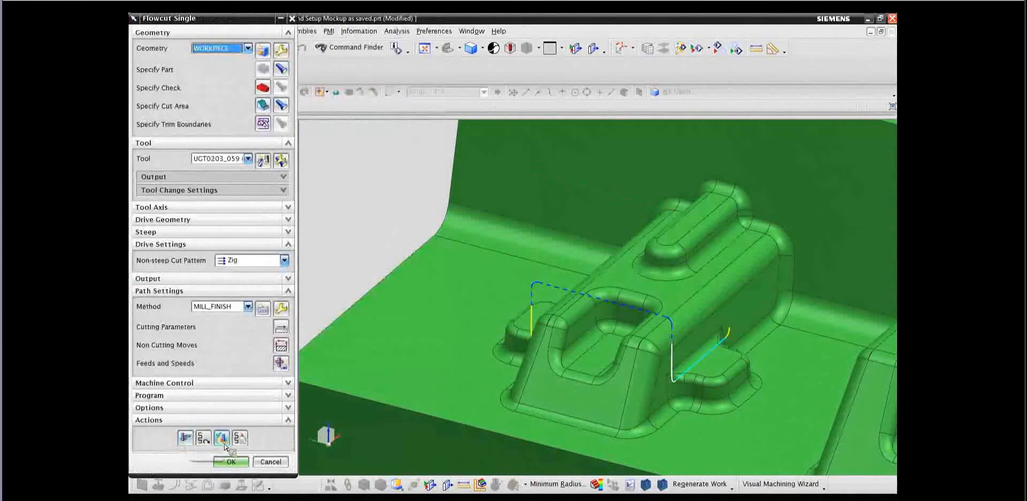
- Replay the regenerated flowcut tool path at animation speed 2 and accept the operation
click(222, 439)
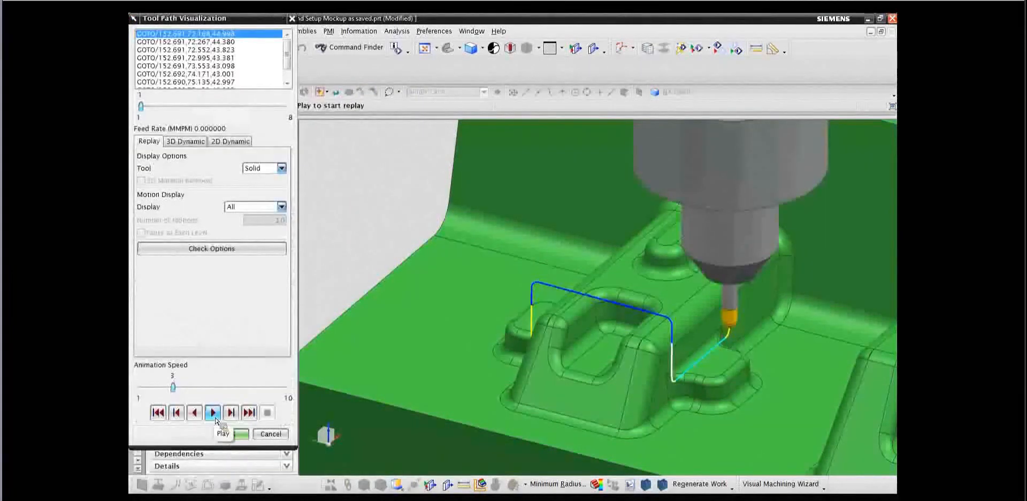
drag(173, 387, 161, 391)
click(213, 412)
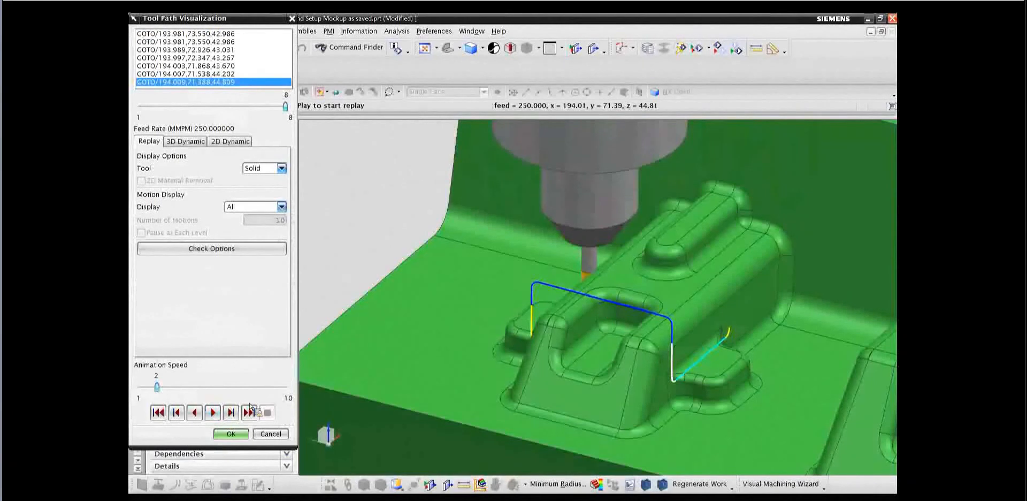
click(231, 433)
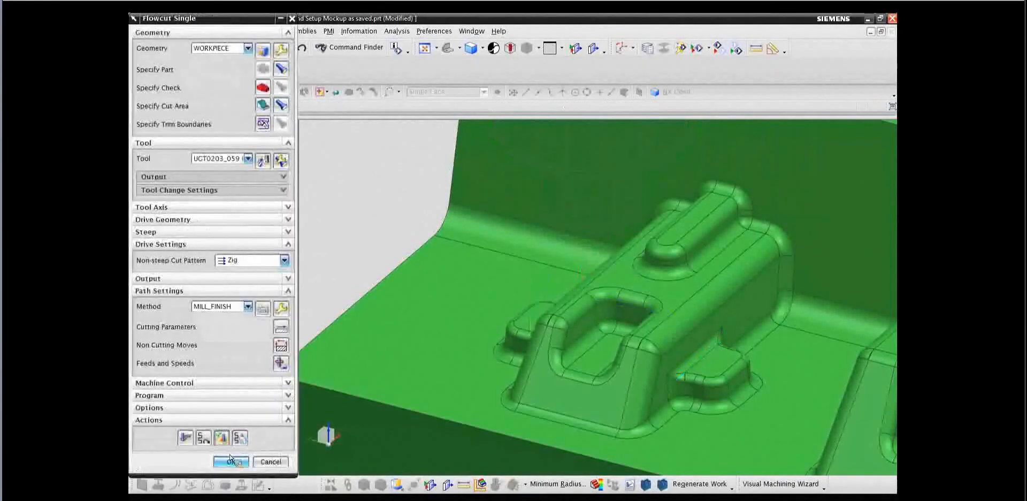
click(231, 461)
- Run a draft analysis on the mold part and examine the walls of both forms and their pockets
key(ctrl+f)
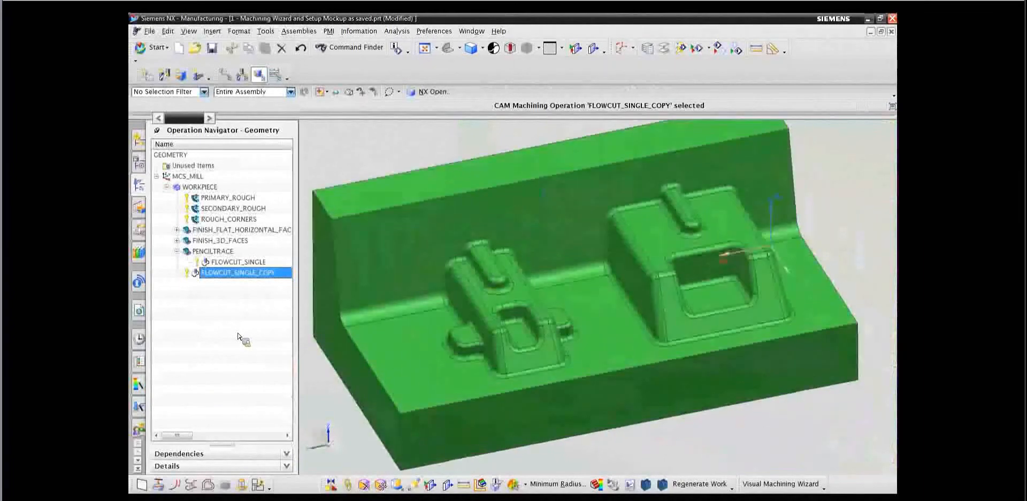
click(512, 484)
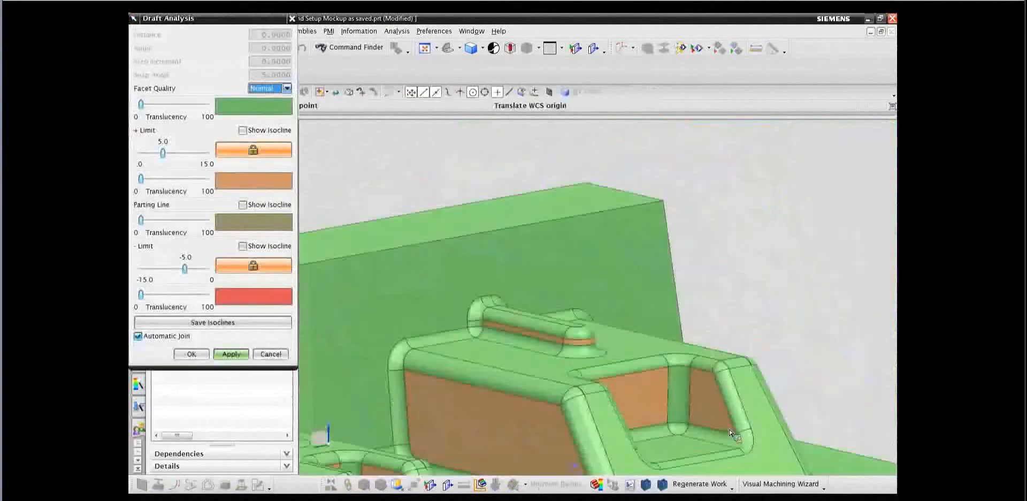
middle_drag(731, 430, 738, 358)
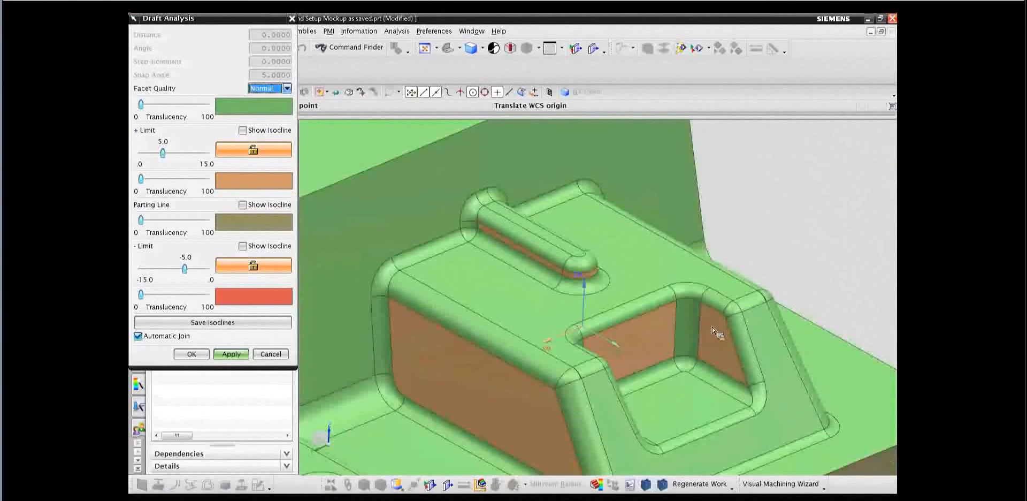
scroll(615, 383, down, 3)
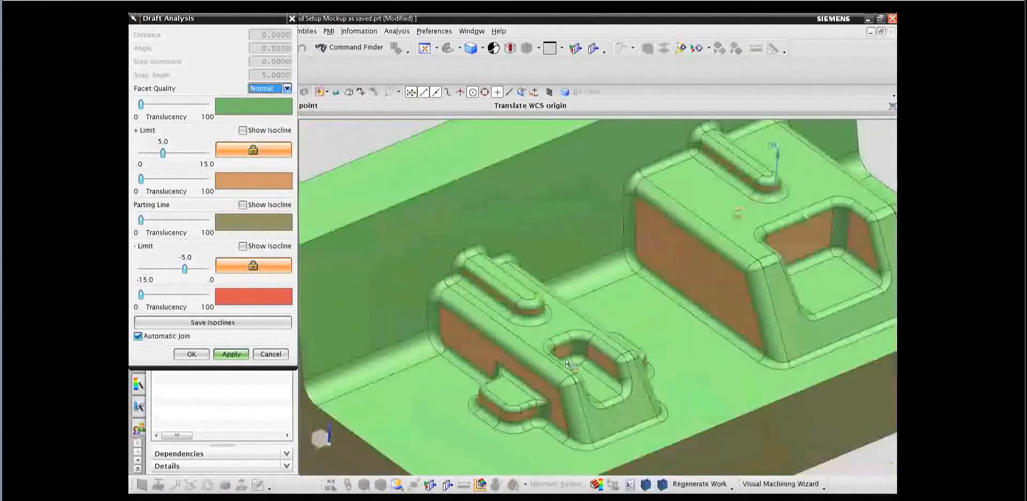
click(271, 353)
- Begin a new mill_multi-axis operation of the Contour Profile subtype
key(Home)
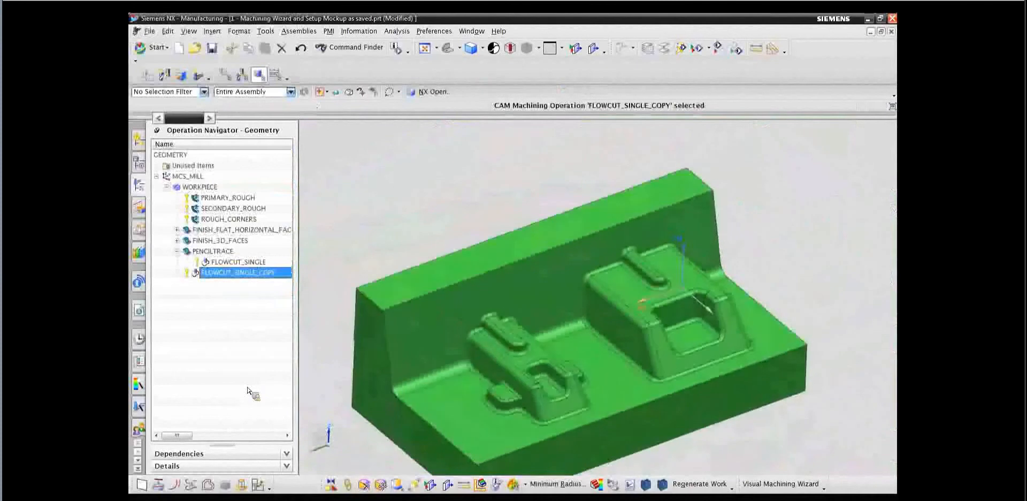
click(223, 365)
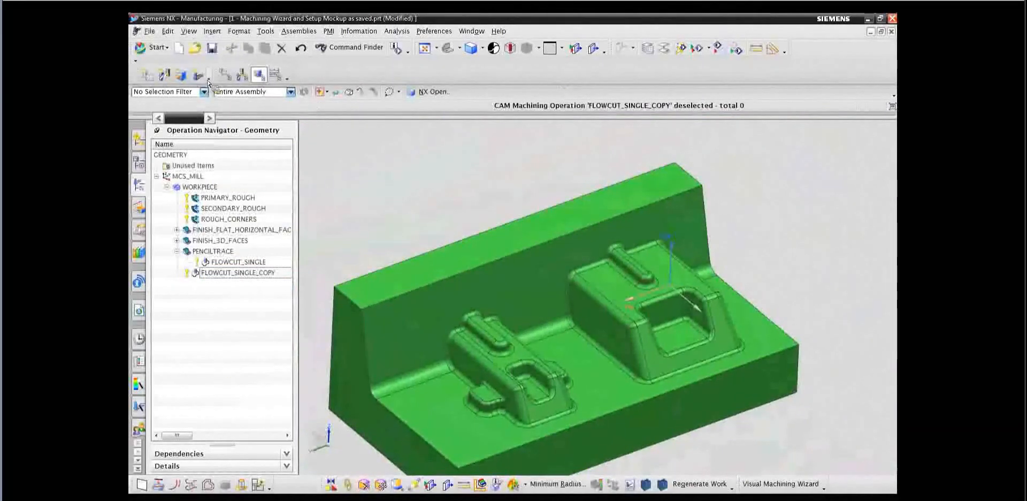
click(198, 76)
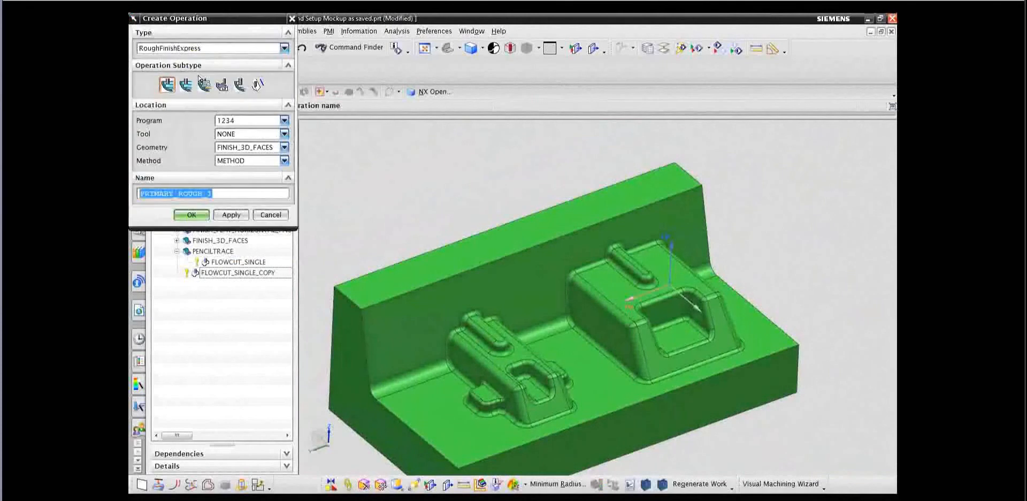
click(284, 47)
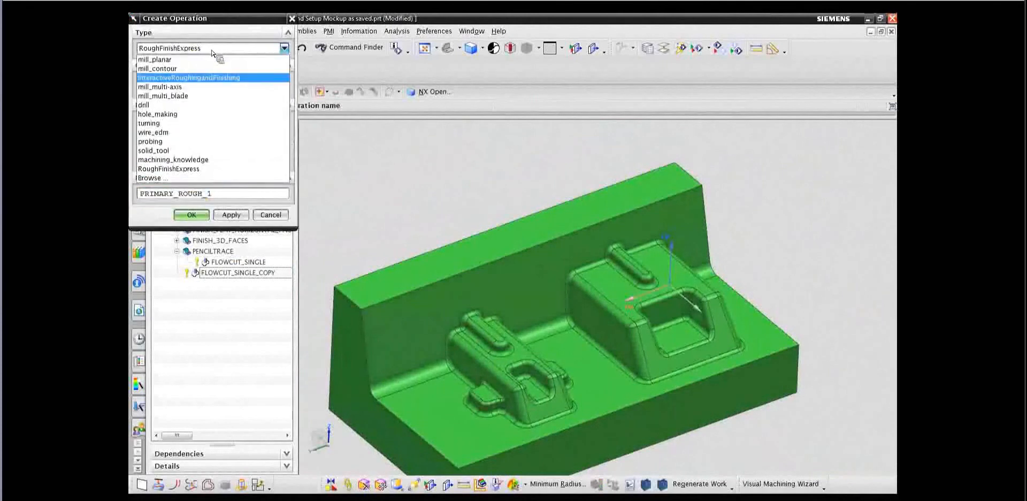
click(180, 94)
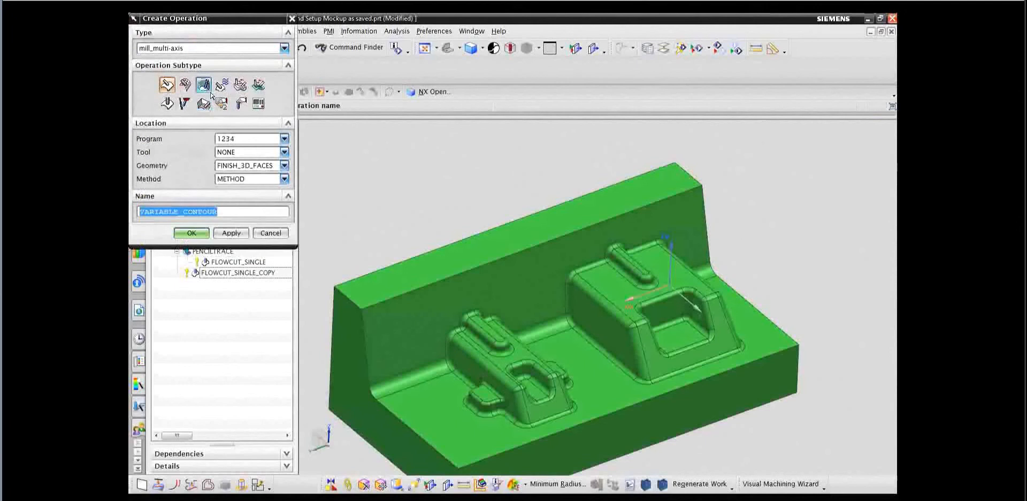
click(206, 90)
- Create the contour profile operation with tool UGT0203_001 (Long 6mm Ball), geometry WORKPIECE and method MILL_FINISH
click(247, 154)
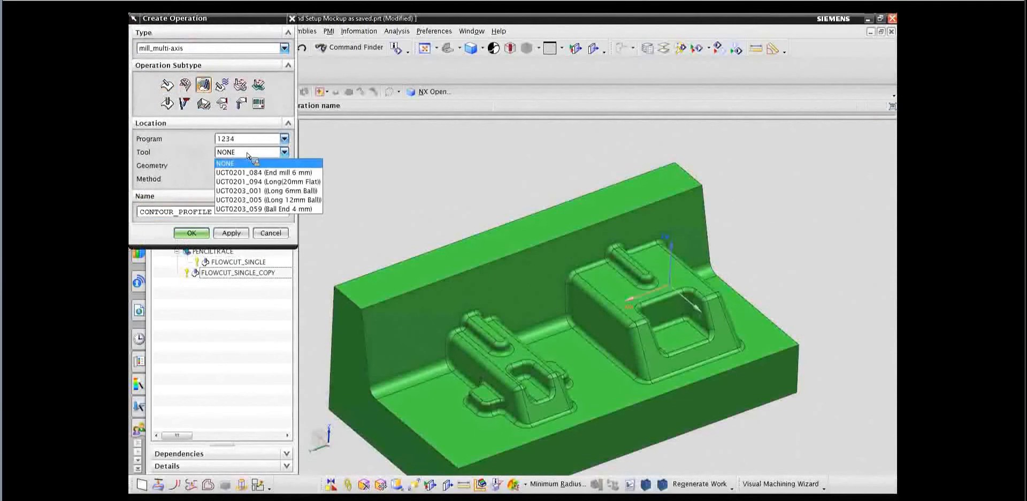
click(260, 191)
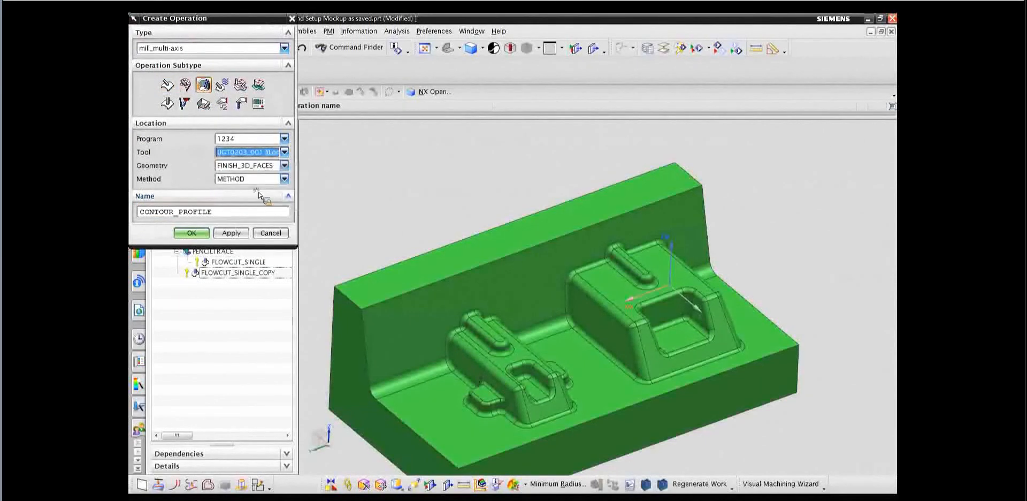
click(251, 166)
click(238, 222)
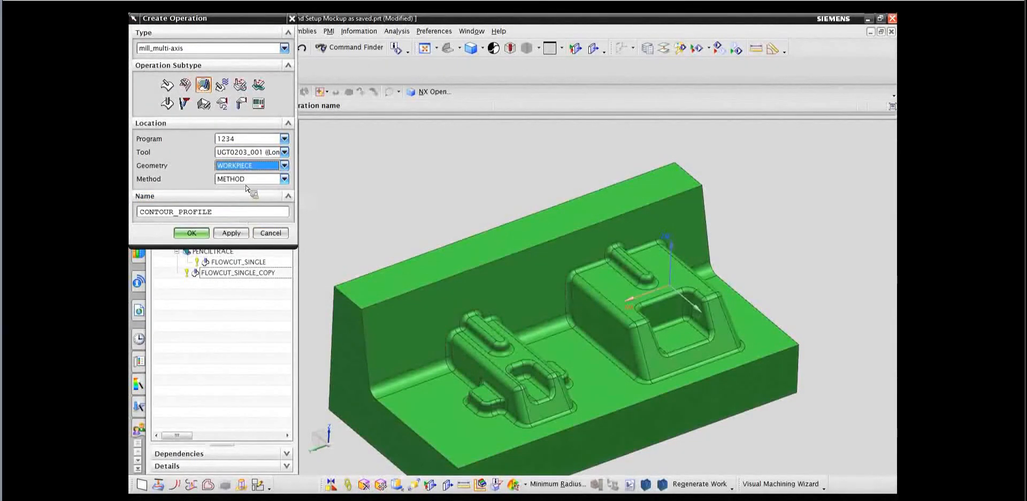
click(250, 179)
click(243, 199)
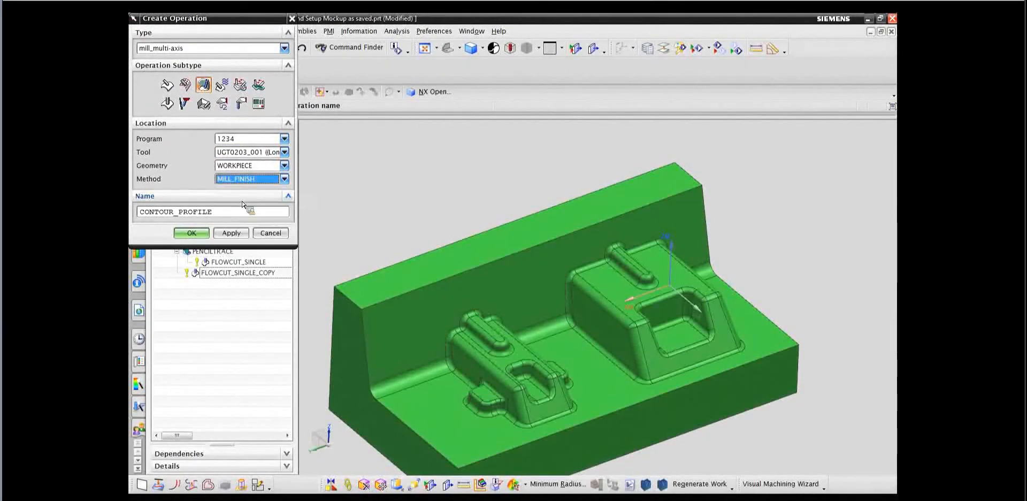
click(191, 233)
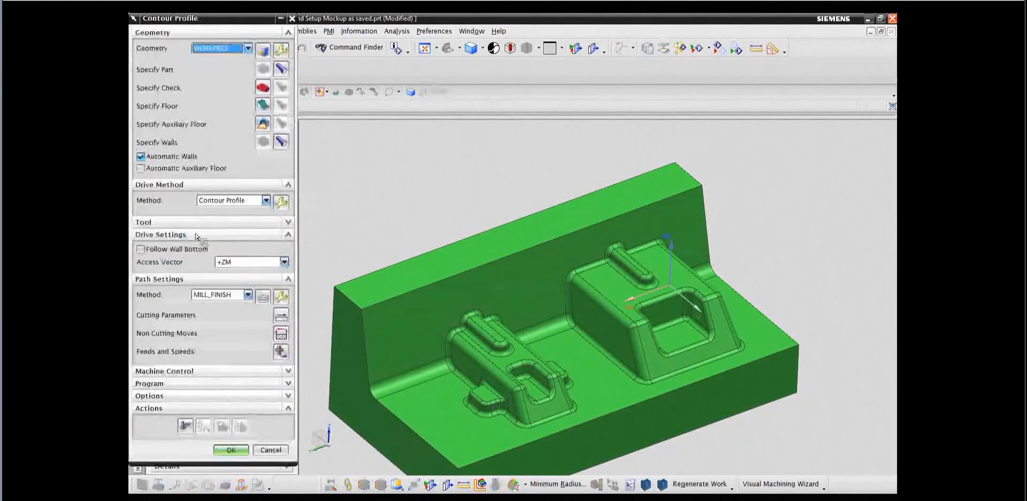
- Specify the floor faces of the pockets in the large and small forms as the operation's floor geometry
click(266, 111)
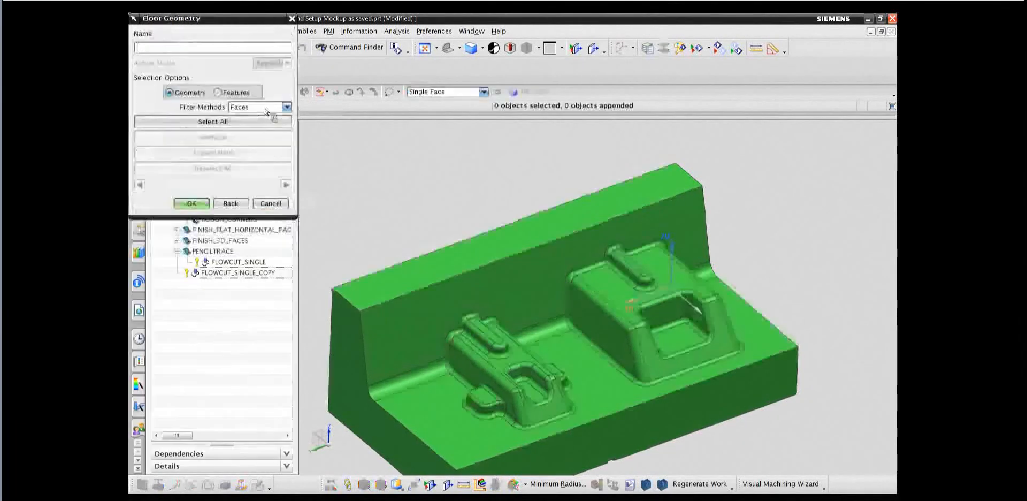
click(675, 333)
click(529, 405)
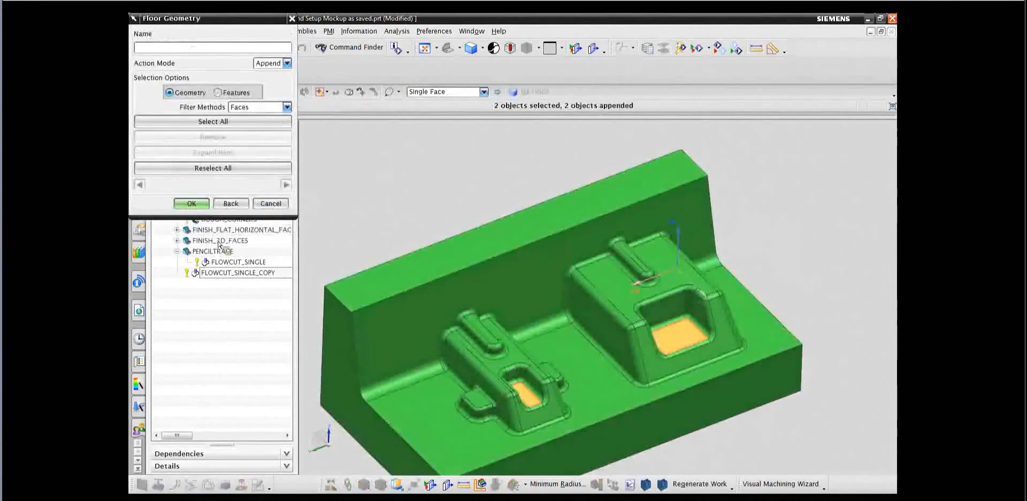
click(192, 203)
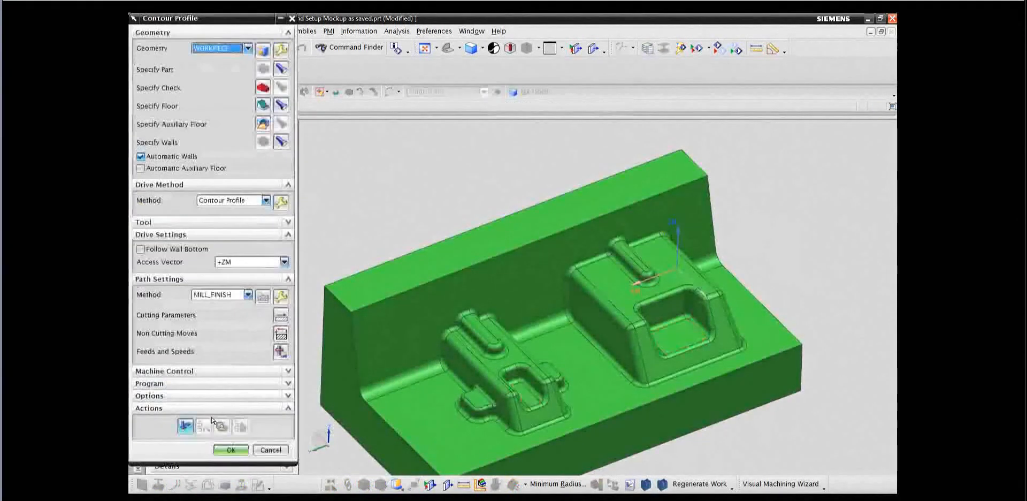
- Generate the contour profile tool path for the pocket walls, replay it with the solid tool, and accept the operation
click(185, 426)
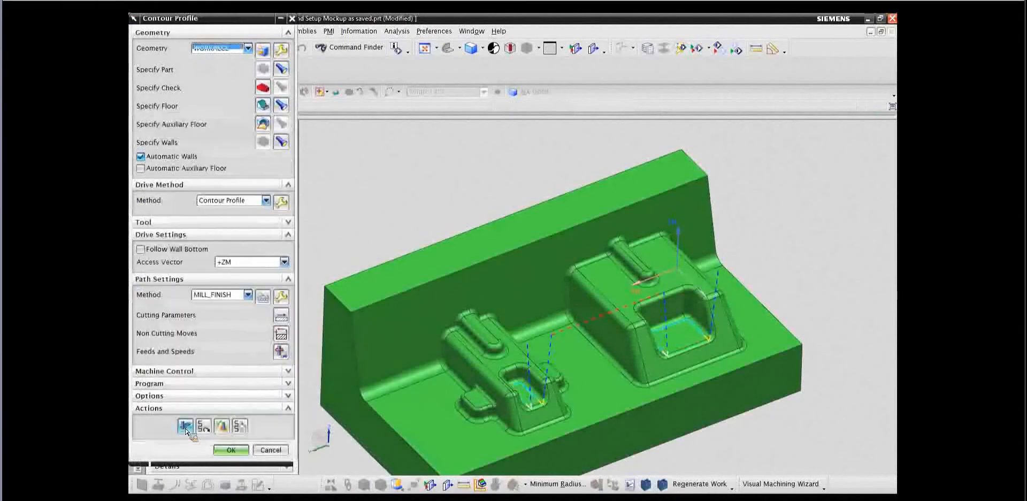
click(227, 432)
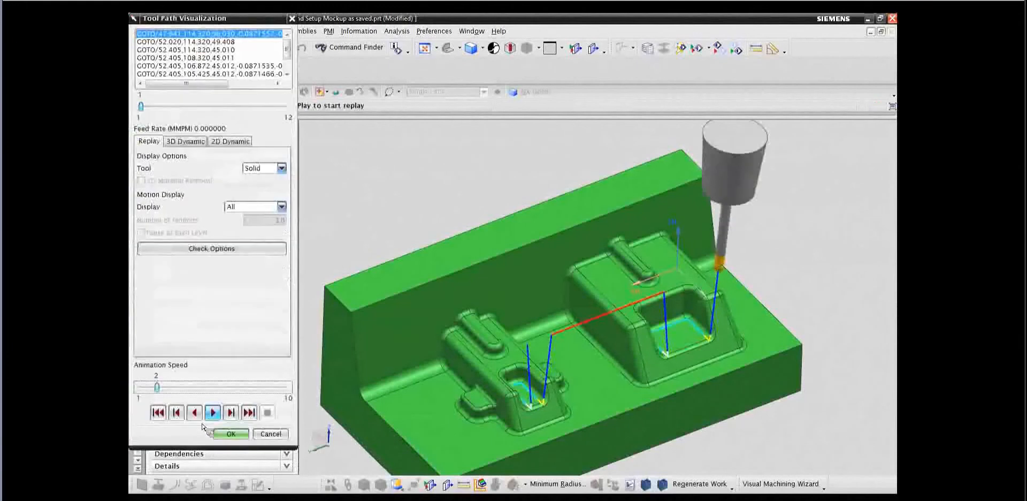
click(213, 412)
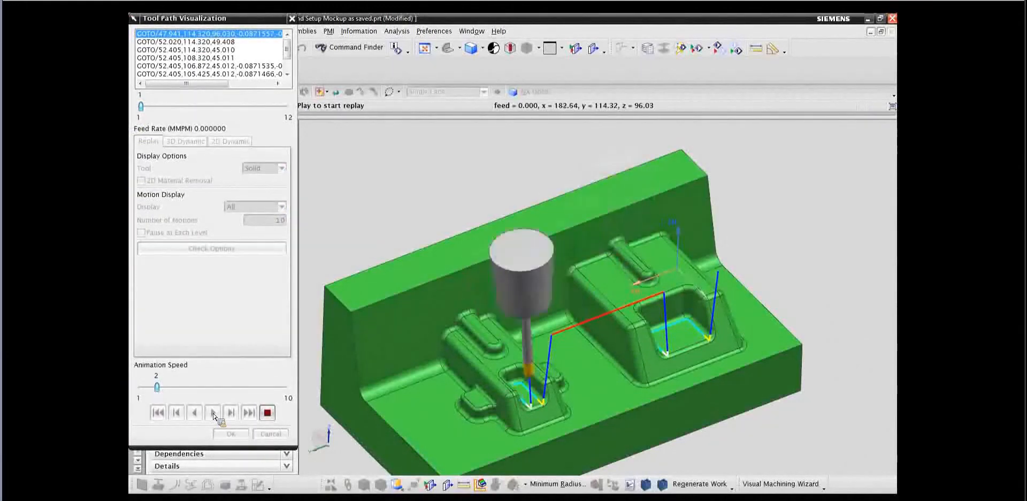
click(231, 434)
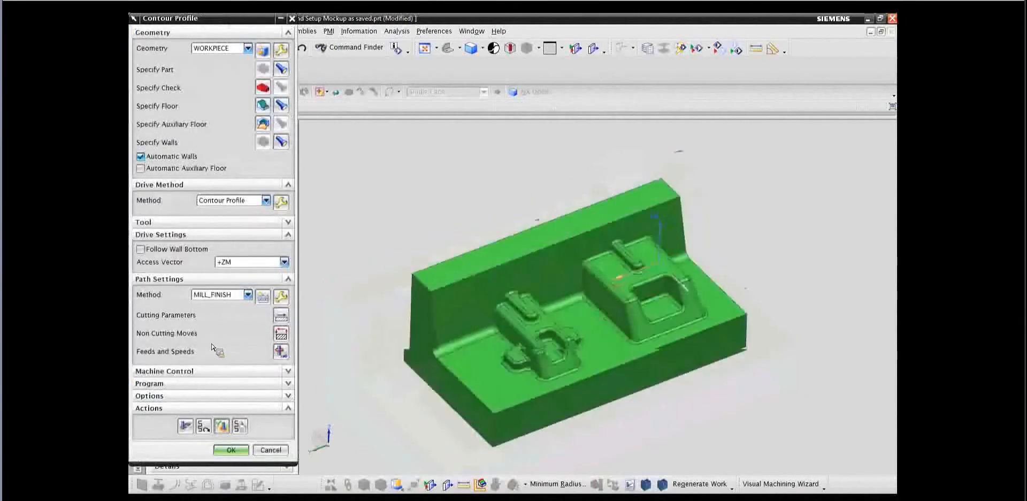
click(231, 449)
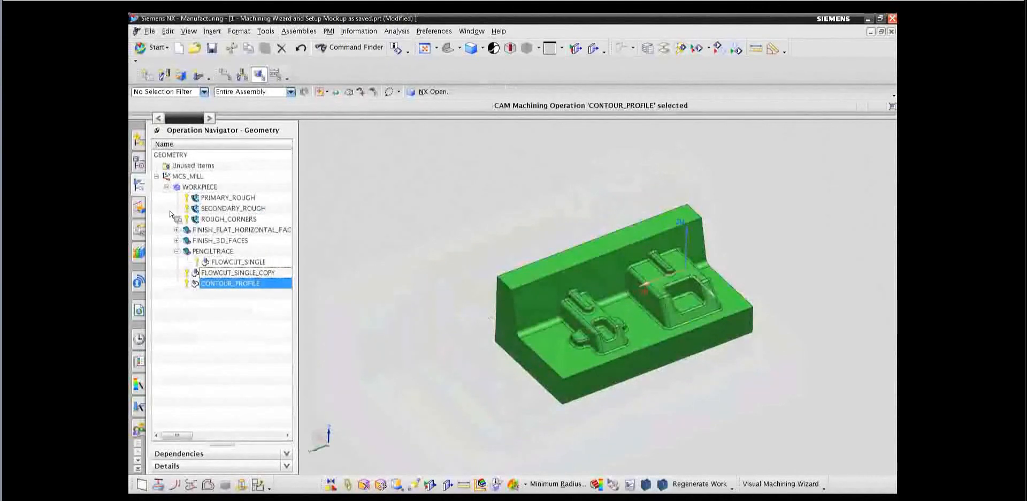
- Assign the mold part body as the geometry of the PART component in the machine tool setup
click(142, 233)
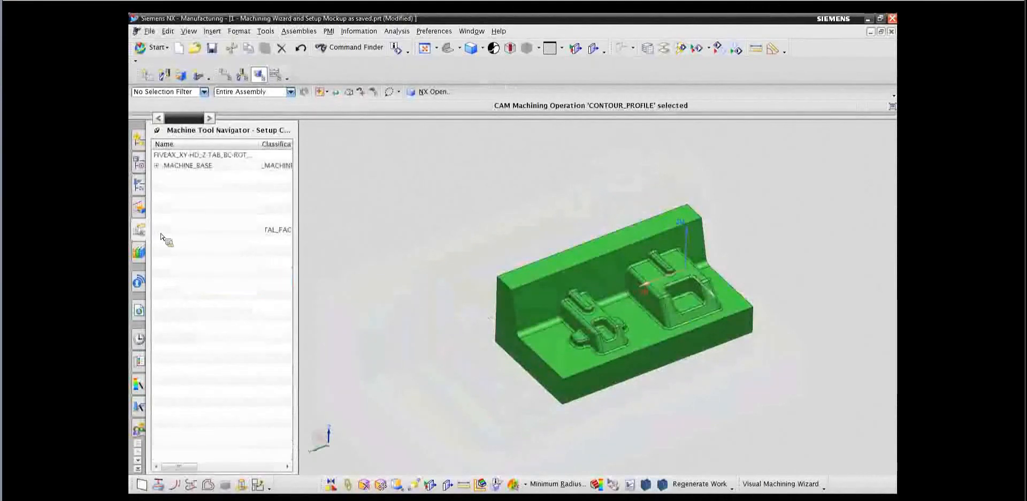
right_click(182, 256)
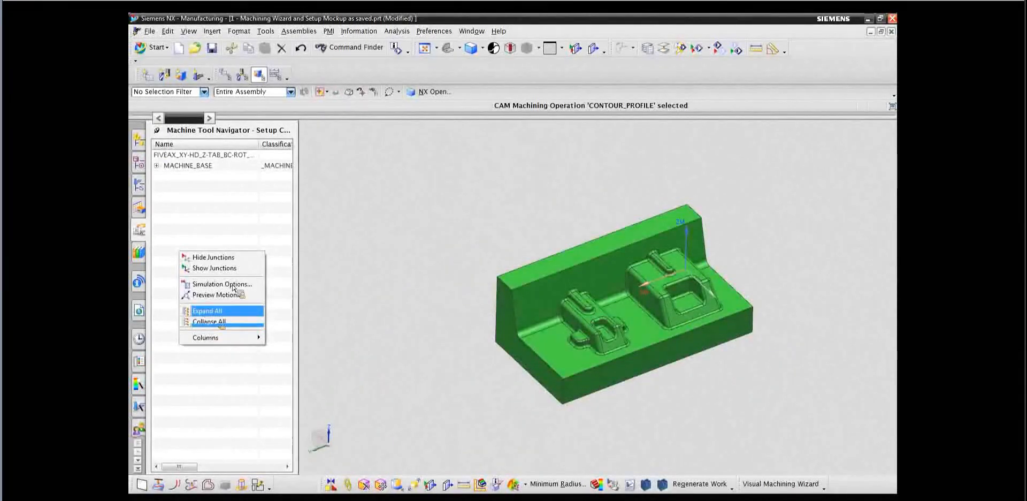
click(229, 252)
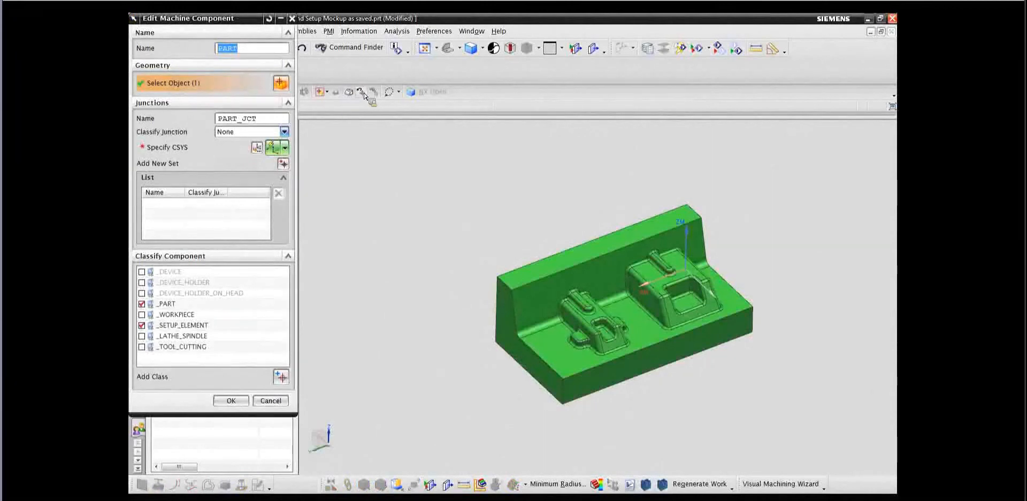
click(570, 296)
click(227, 403)
- Set up a machine simulation of the WORKPIECE operations with 3D material removal shown and visualization set to Machine Code Simulate
drag(149, 185, 185, 192)
click(195, 190)
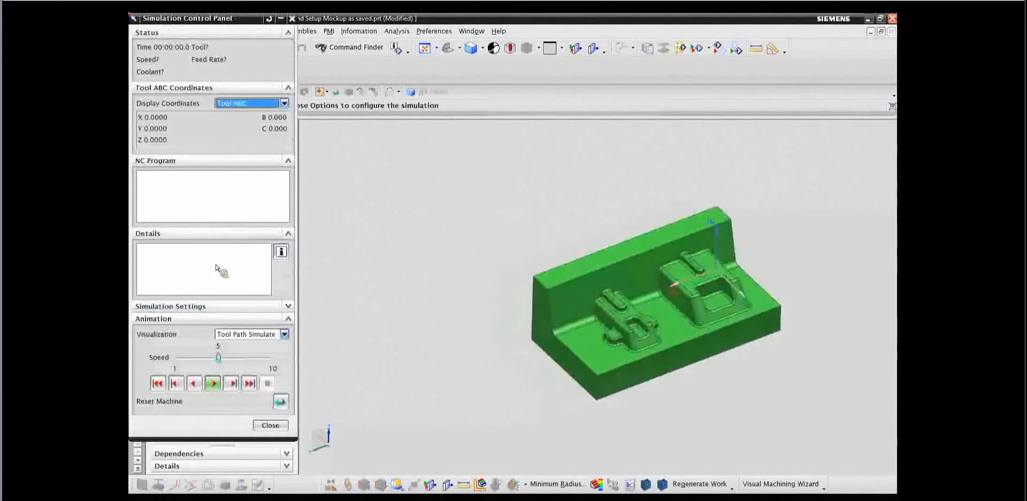
click(177, 308)
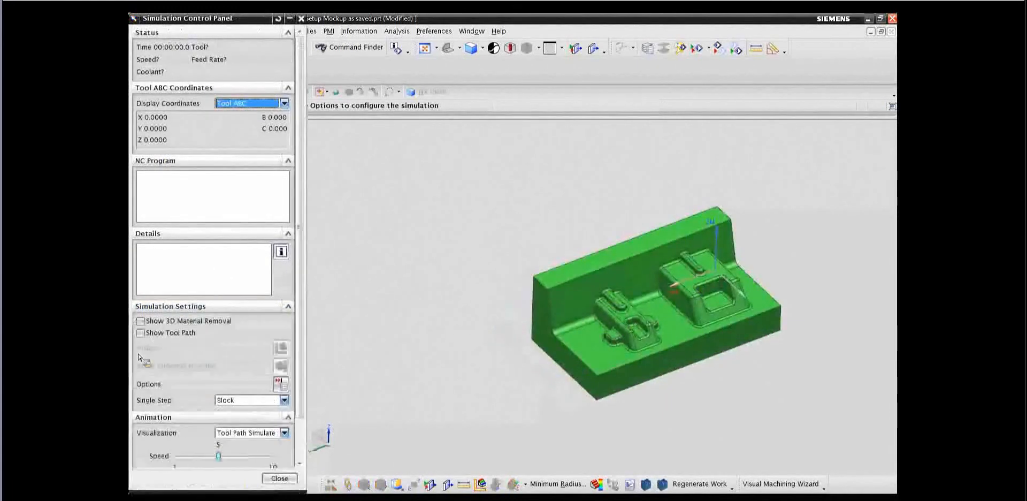
click(140, 321)
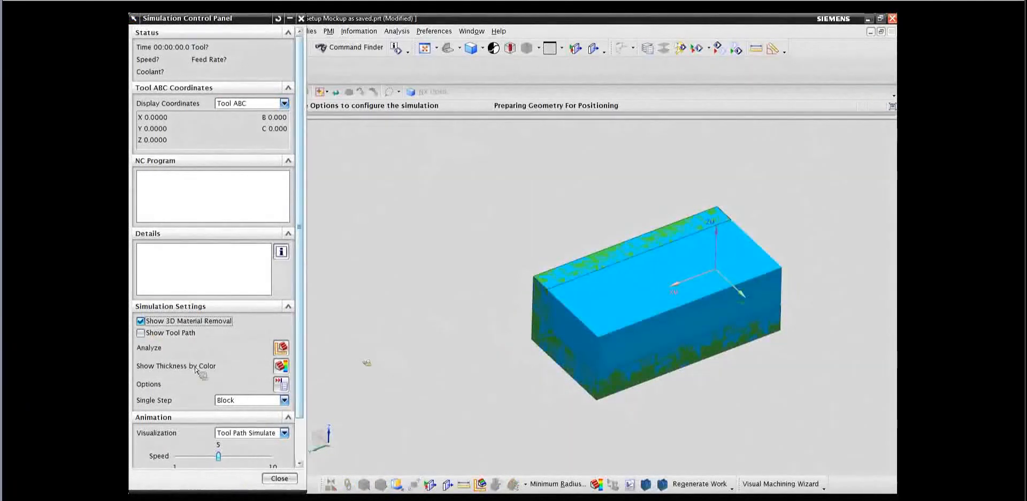
click(263, 437)
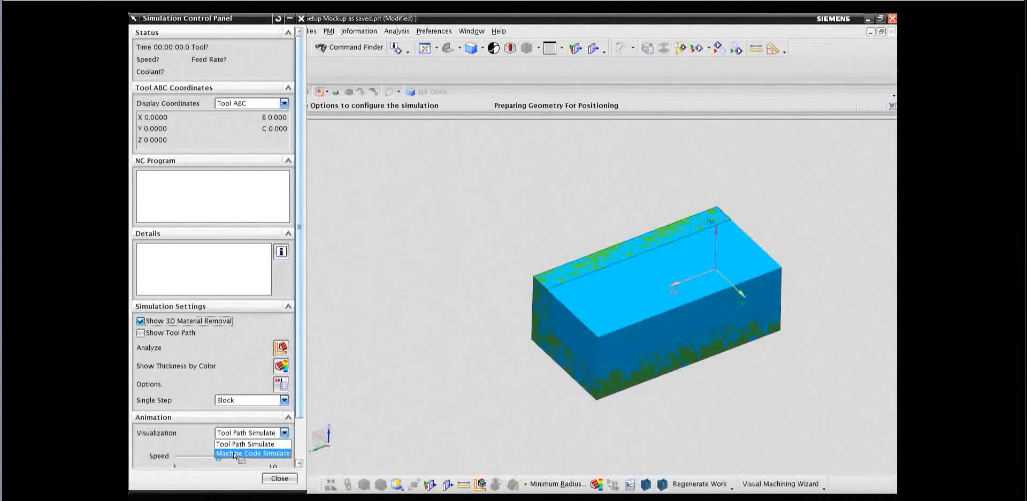
click(231, 454)
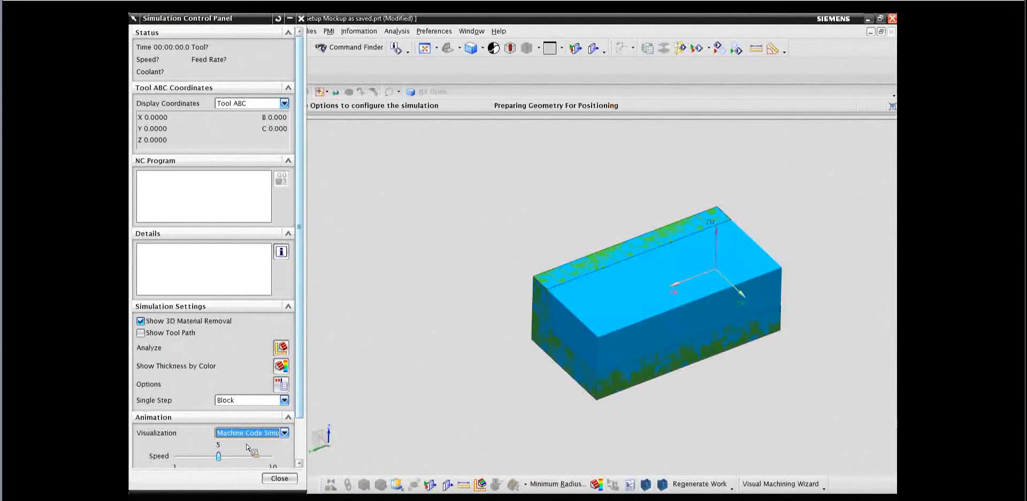
- Show the makino_a66_5xd machine and the Milling Vise in the assembly while keeping the simulation open
drag(204, 20, 333, 23)
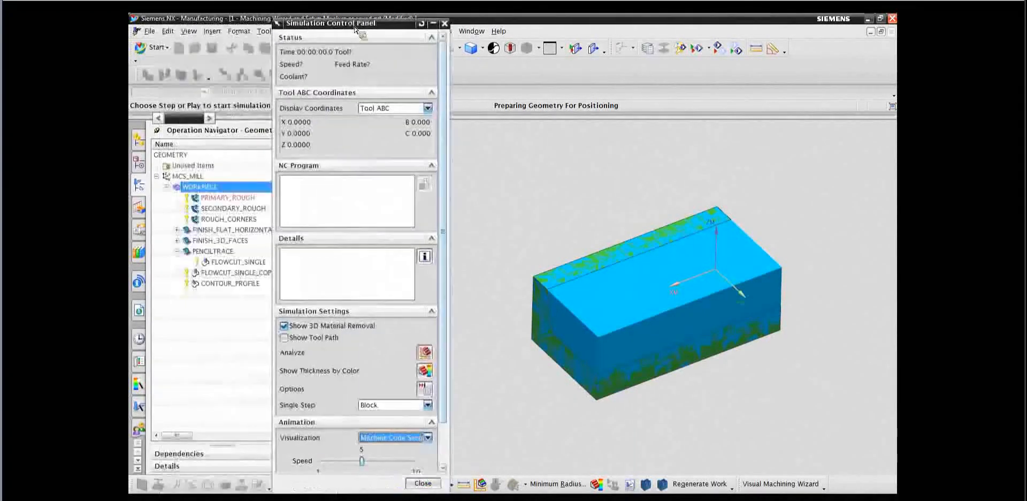
click(141, 165)
click(176, 197)
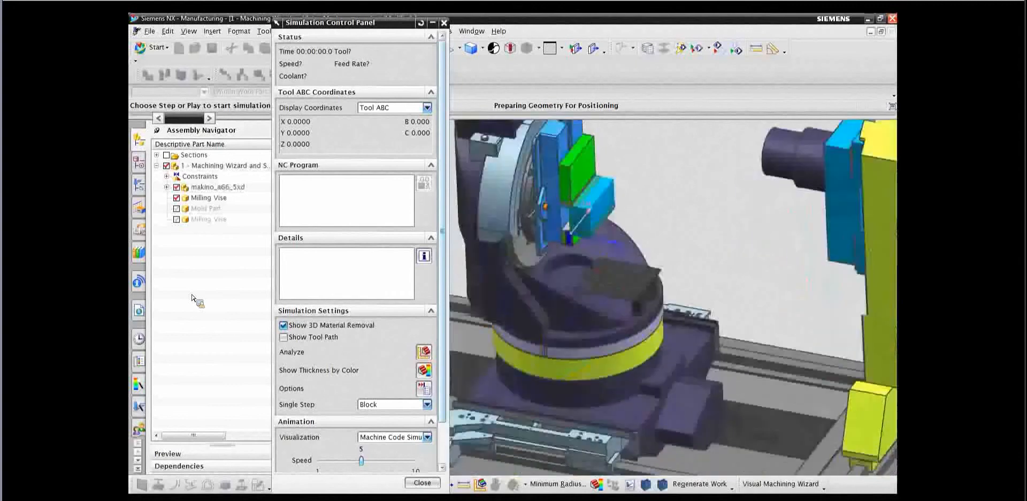
drag(333, 23, 202, 22)
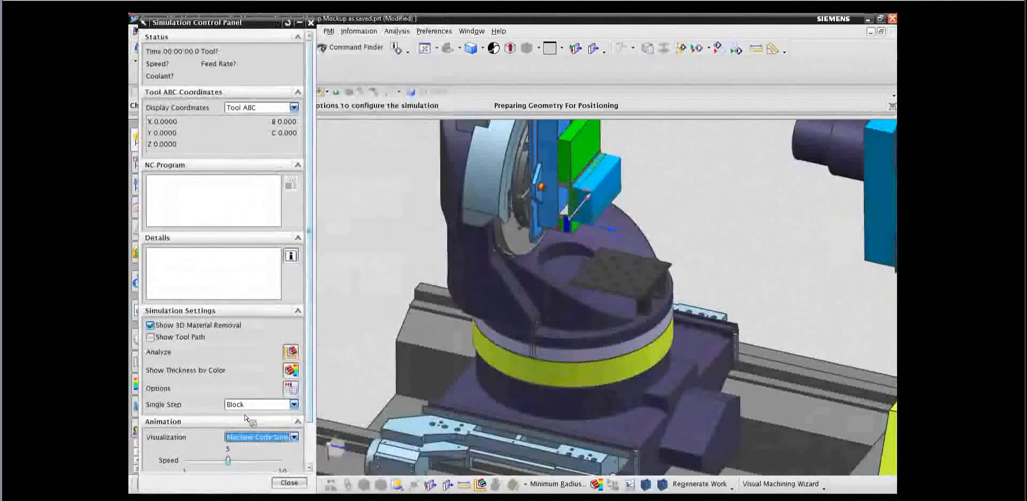
- Run the machine code simulation of the primary roughing on the full machine, stop it, and close the simulation
click(207, 312)
click(224, 384)
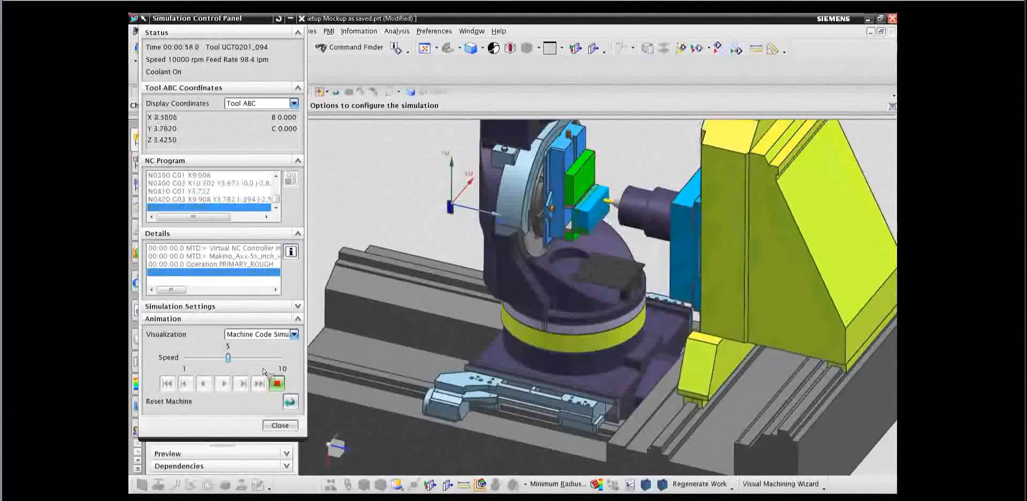
click(277, 383)
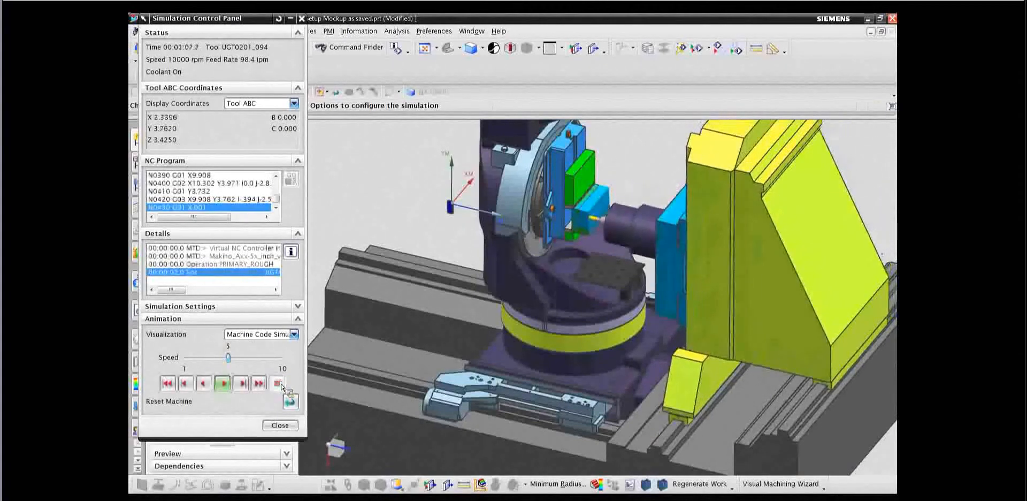
click(280, 425)
- Start a machine simulation of FLOWCUT_SINGLE_COPY and CONTOUR_PROFILE together and step through the first NC blocks
click(138, 184)
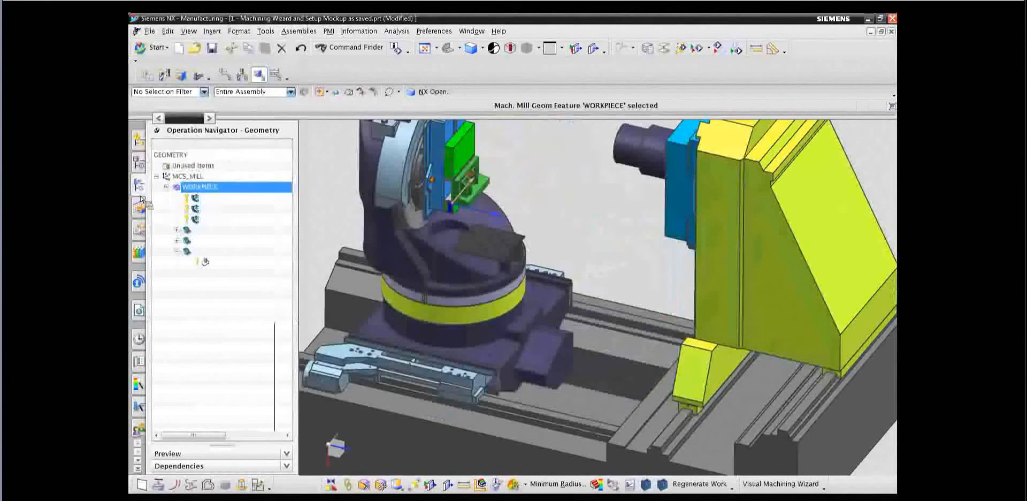
click(224, 275)
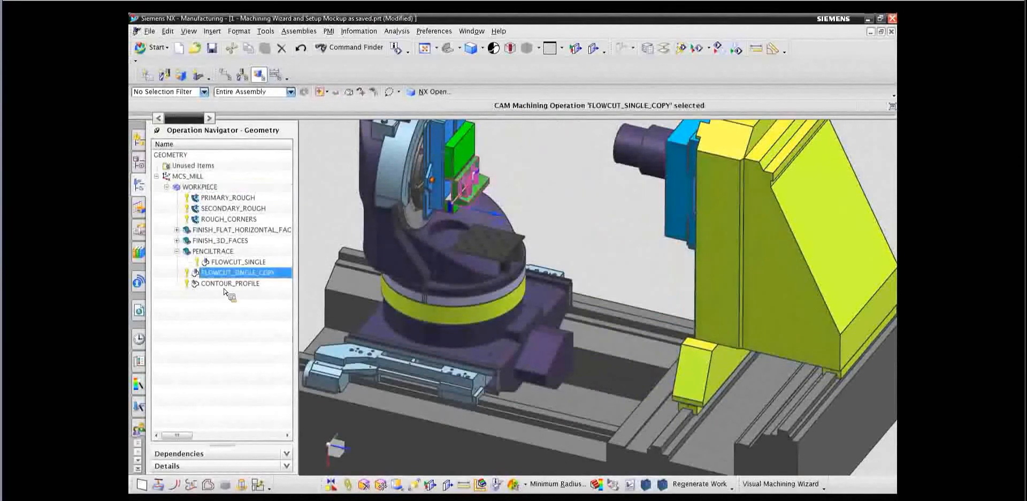
ctrl+click(223, 287)
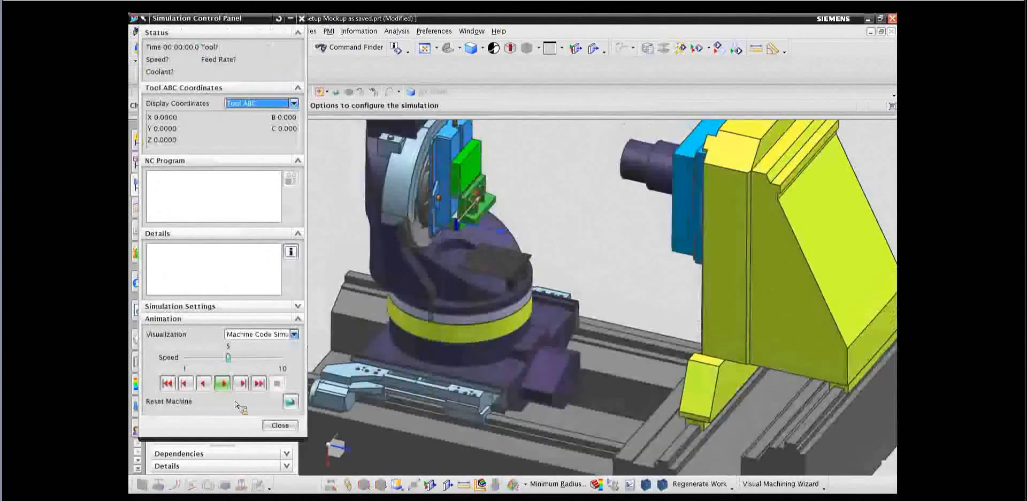
click(242, 383)
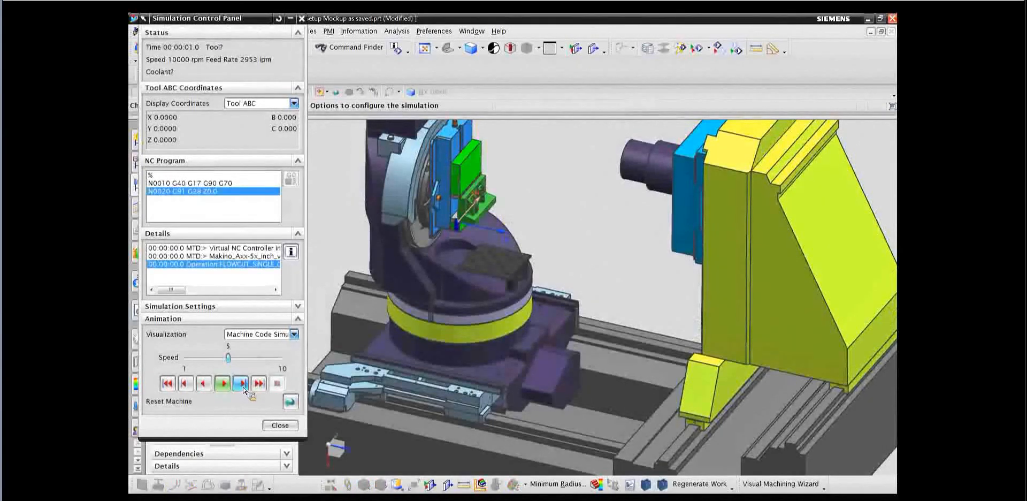
click(244, 386)
click(243, 384)
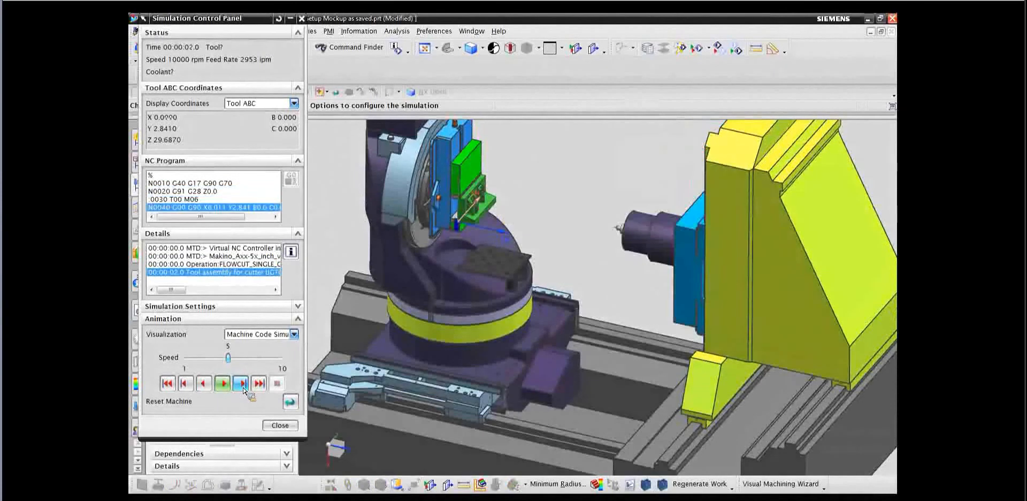
click(242, 383)
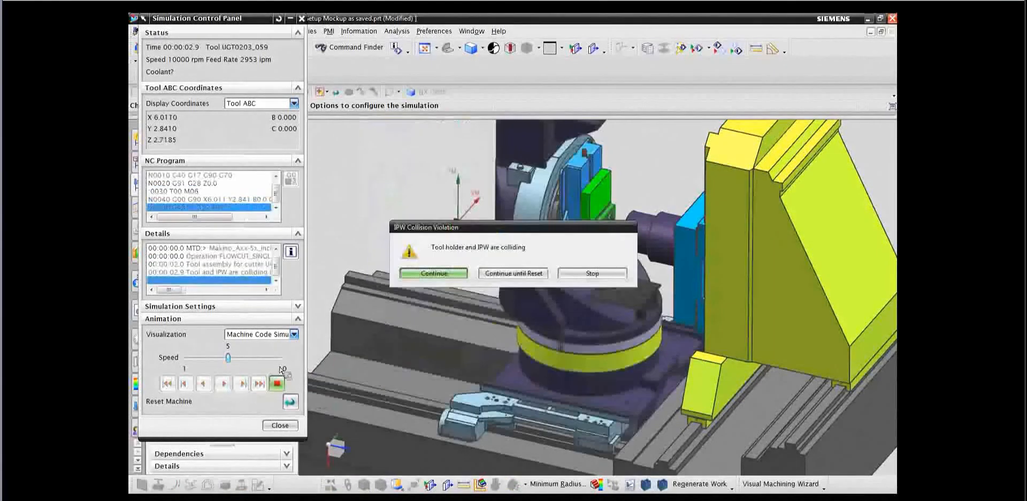
- Continue past the collision warnings until reset, play the simulation close up at speed 7, and close it
click(509, 274)
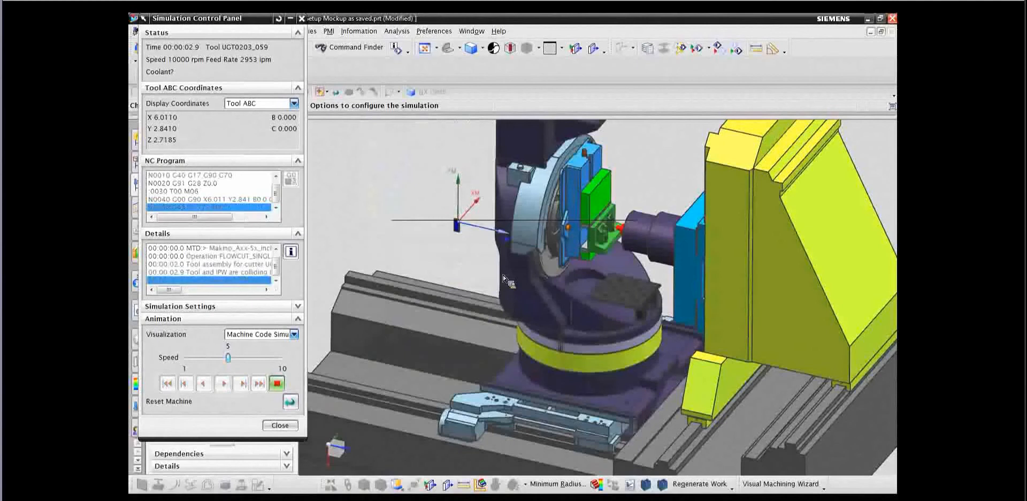
scroll(500, 280, up, 8)
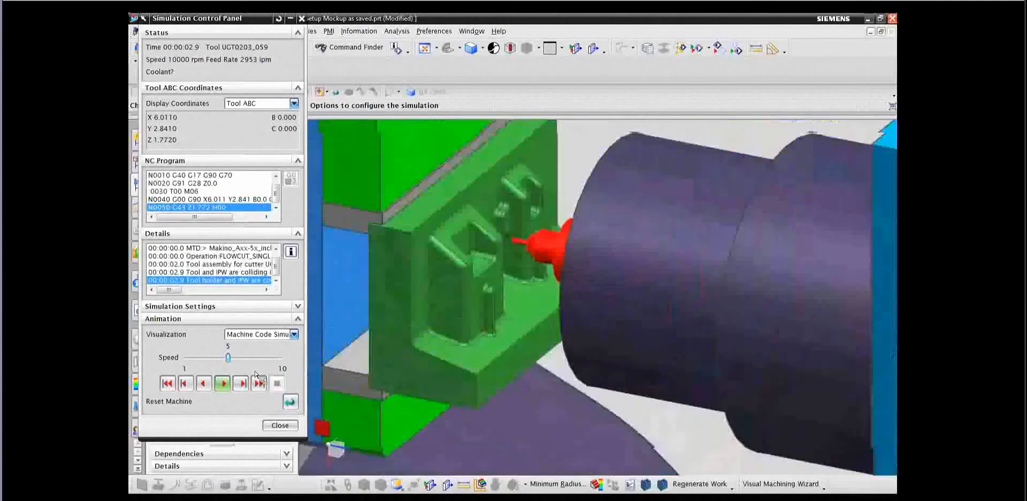
click(224, 384)
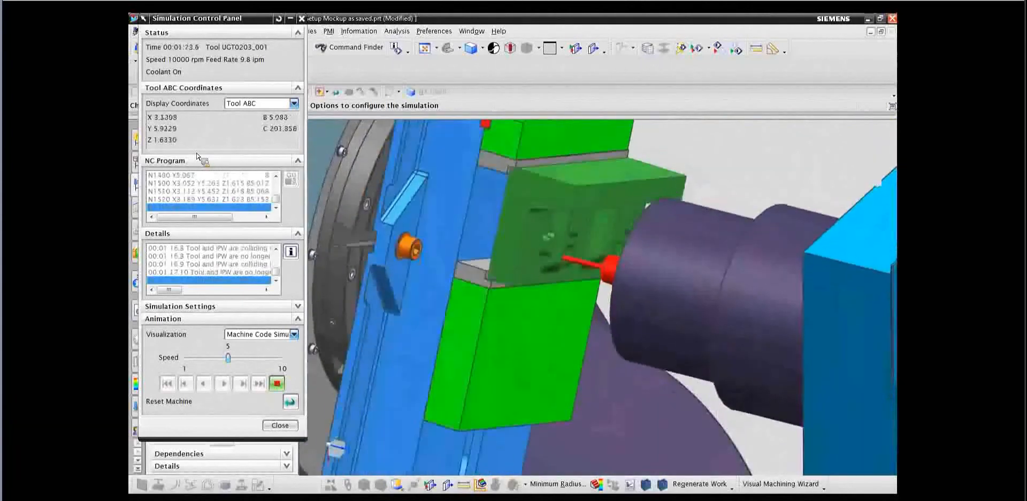
drag(228, 357, 248, 357)
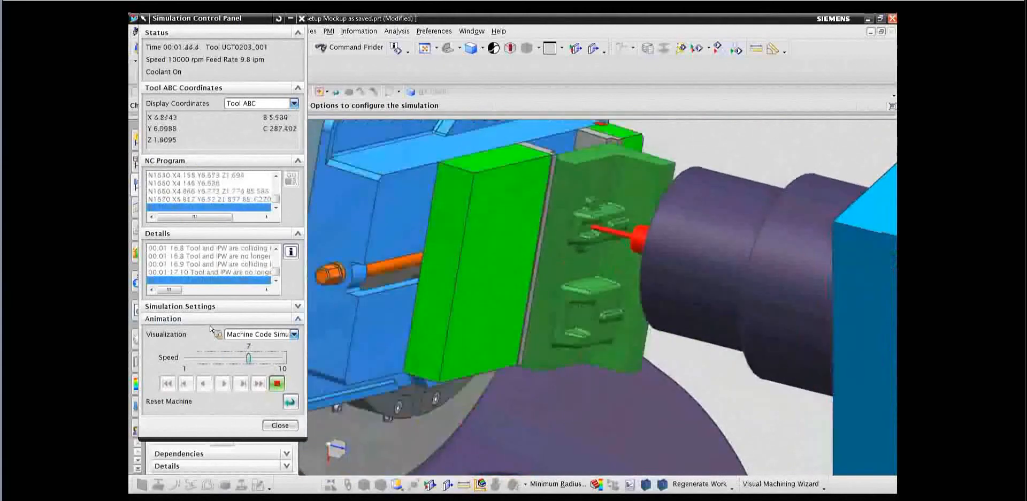
click(281, 425)
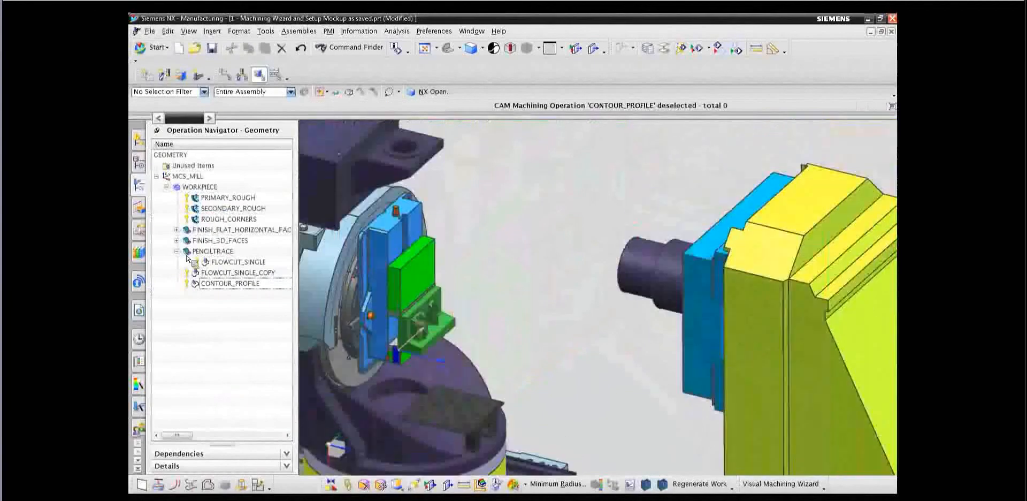
- Postprocess all operations under MCS_MILL with the makino_a66_5xd postprocessor, list the NC code, and close the listing
click(192, 180)
drag(191, 183, 194, 196)
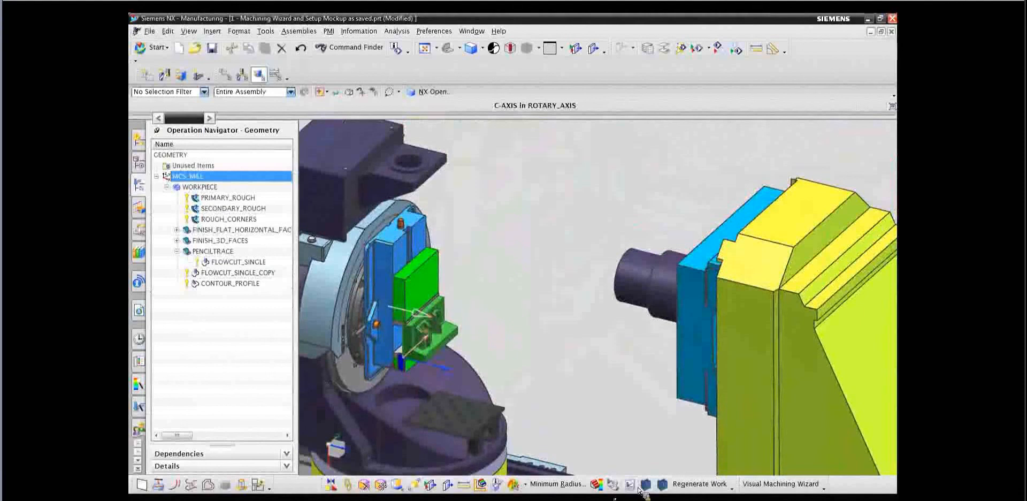
click(613, 485)
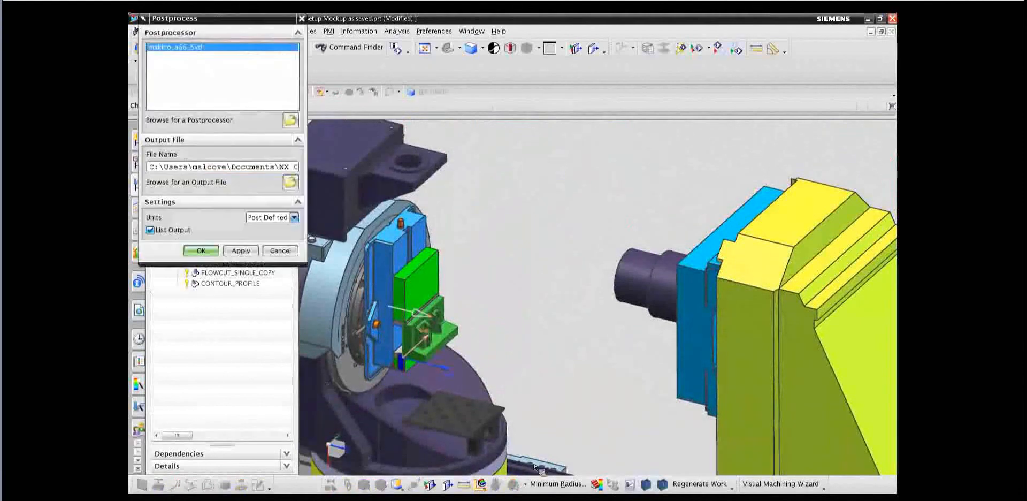
click(198, 250)
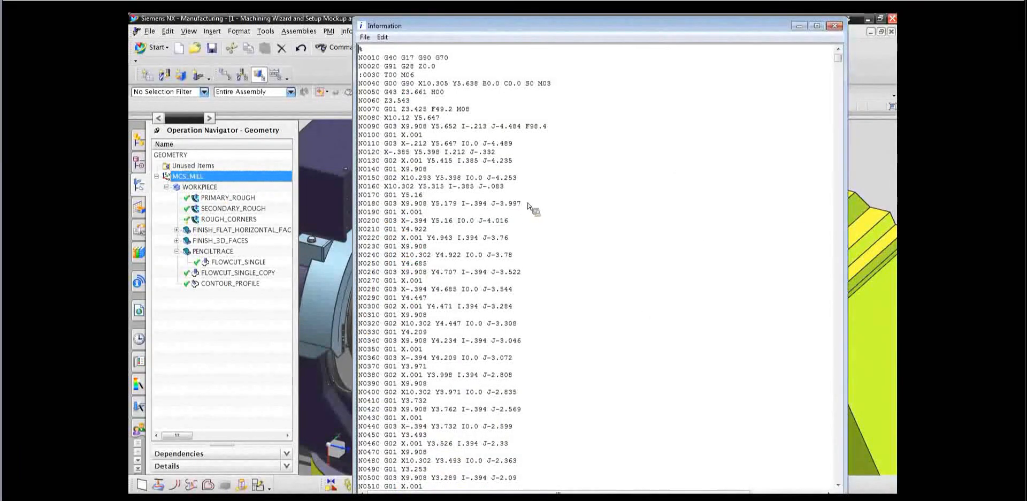
click(835, 26)
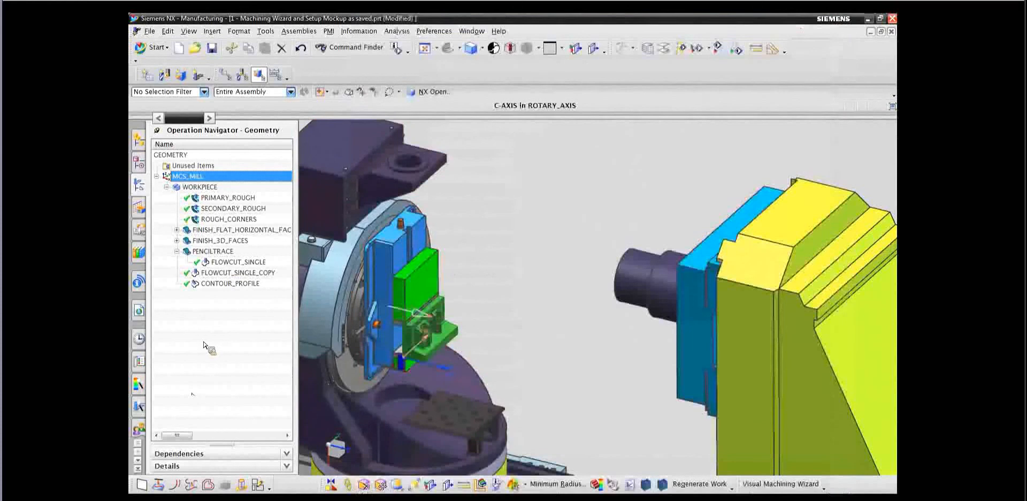
- Hide the makino_a66_5xd machine in the assembly so only the vise and mold part are displayed
click(143, 144)
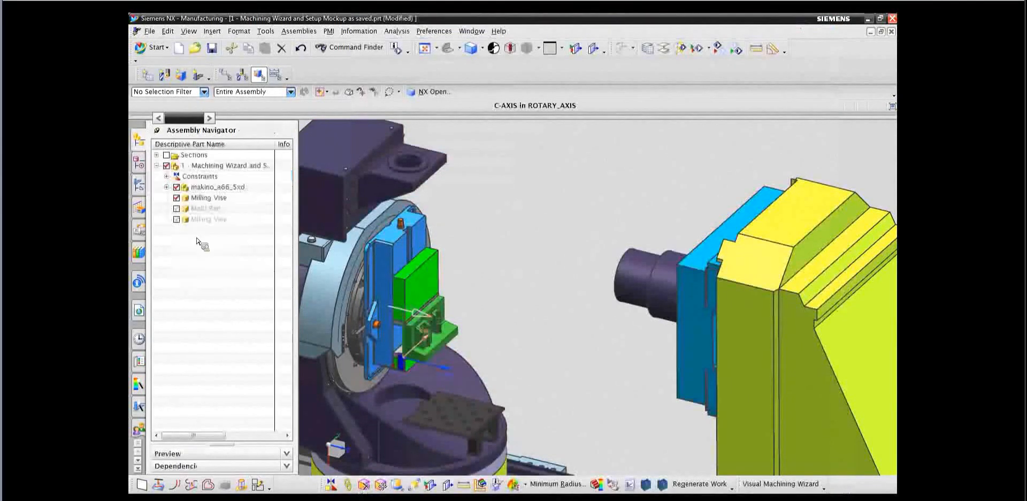
click(176, 186)
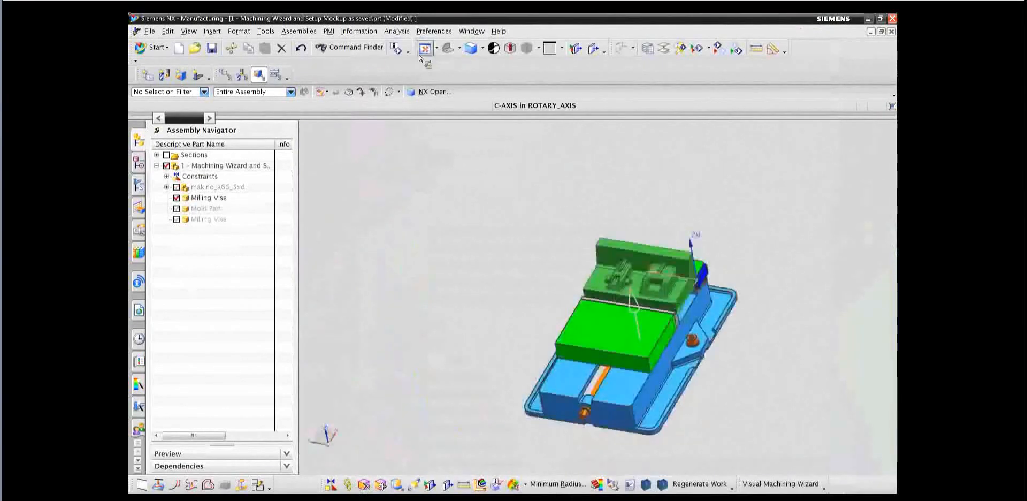
- Generate shop documentation of the zoomed-in setup in the Advanced Web Page Mill (HTML) report format with output display on
scroll(321, 186, up, 4)
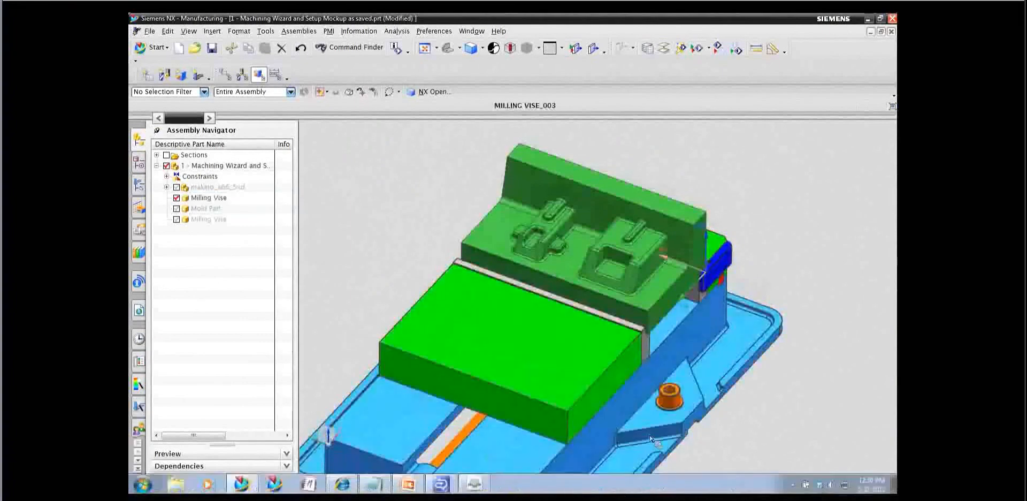
click(647, 449)
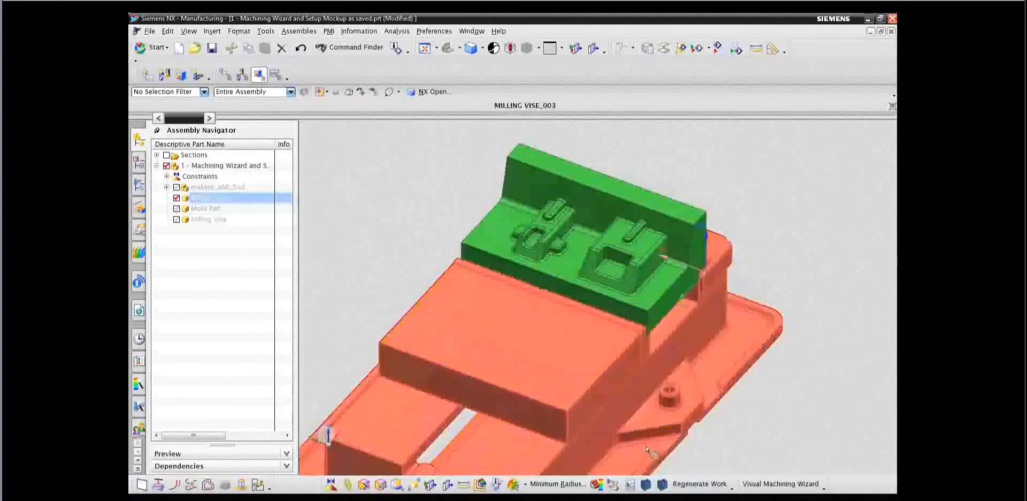
click(631, 485)
drag(294, 69, 293, 89)
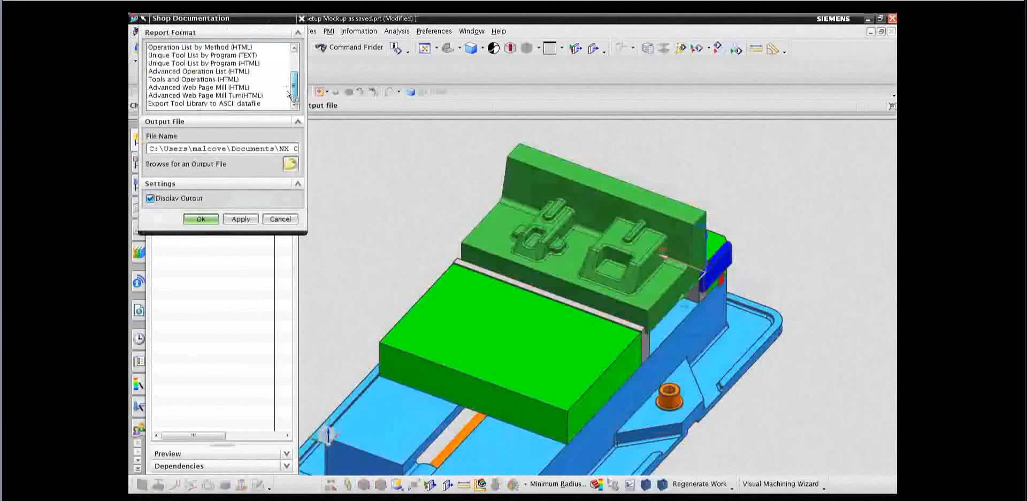
click(206, 88)
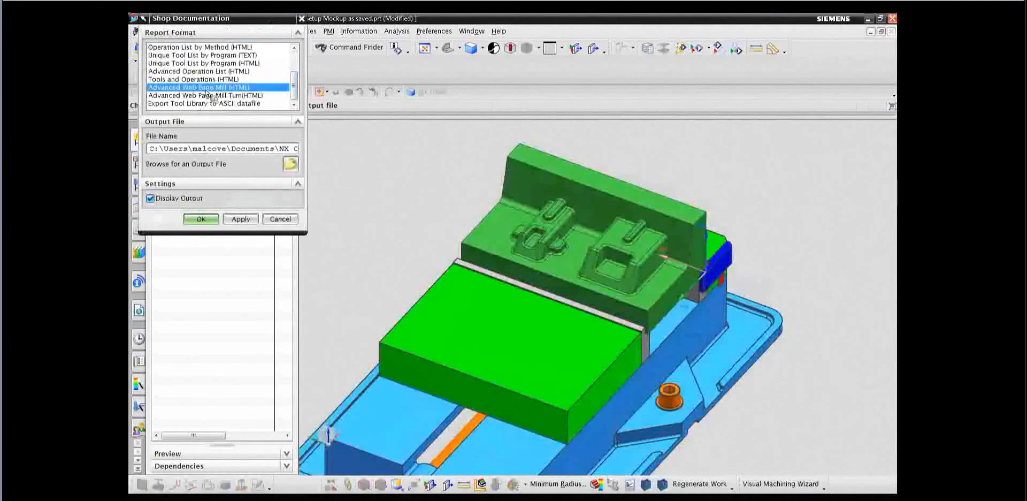
click(202, 219)
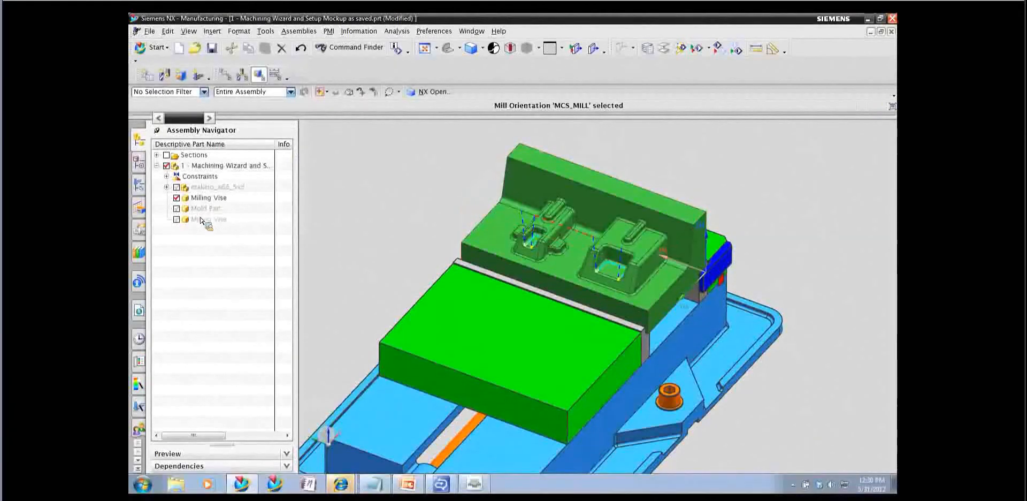
- Switch to the shop floor documentation in Internet Explorer and review the 4 mm ball mill's details from the tool list
click(351, 491)
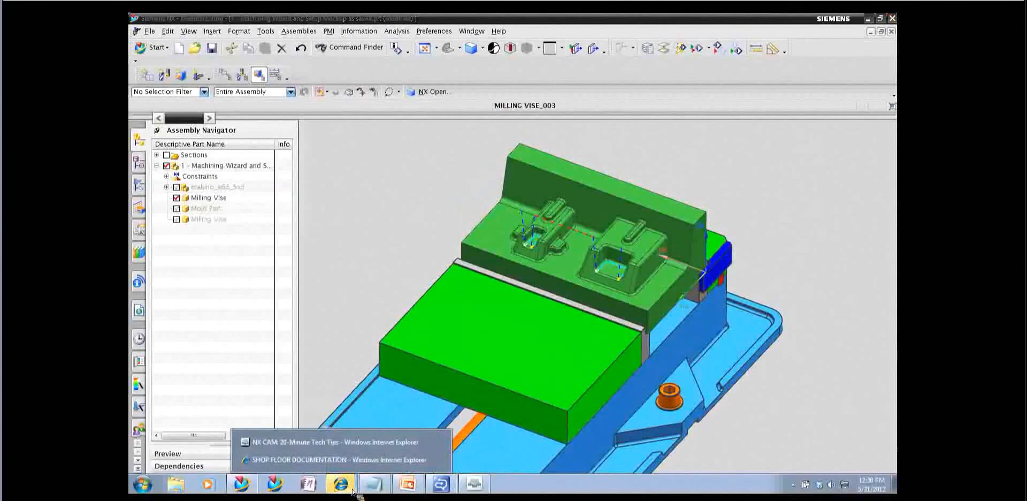
click(344, 460)
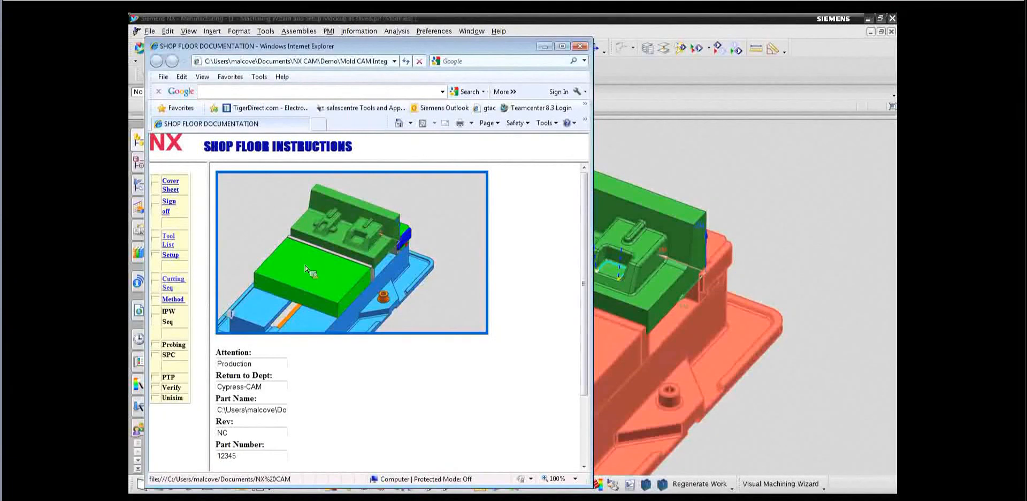
click(178, 244)
click(268, 403)
scroll(380, 267, down, 3)
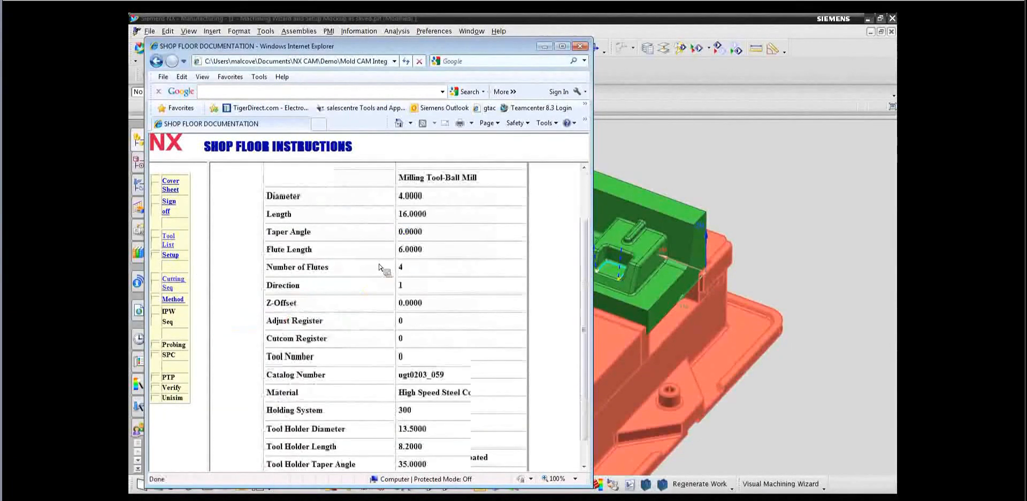
scroll(379, 266, down, 1)
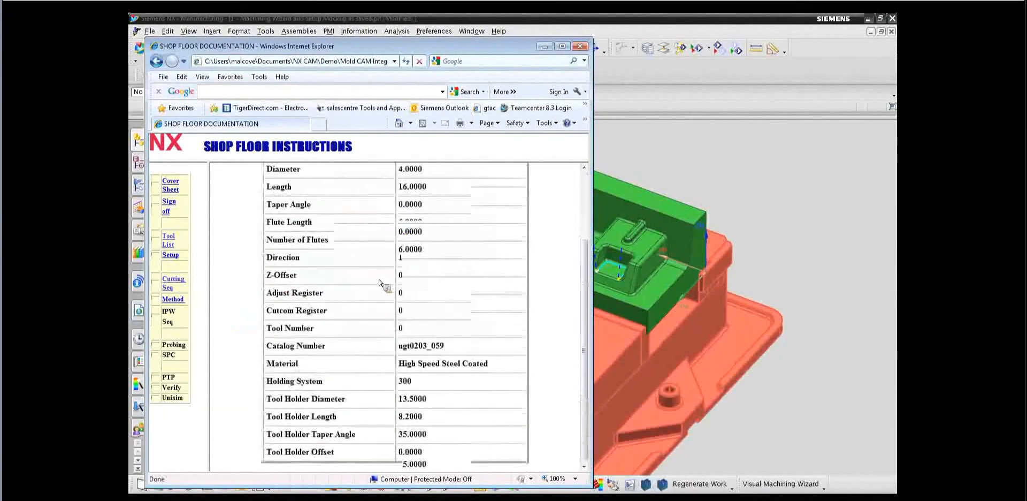
- View the toolpath image of FINISH_FLAT_FACES_SELECT_FACES from the cutting sequence and widen the browser window
click(178, 286)
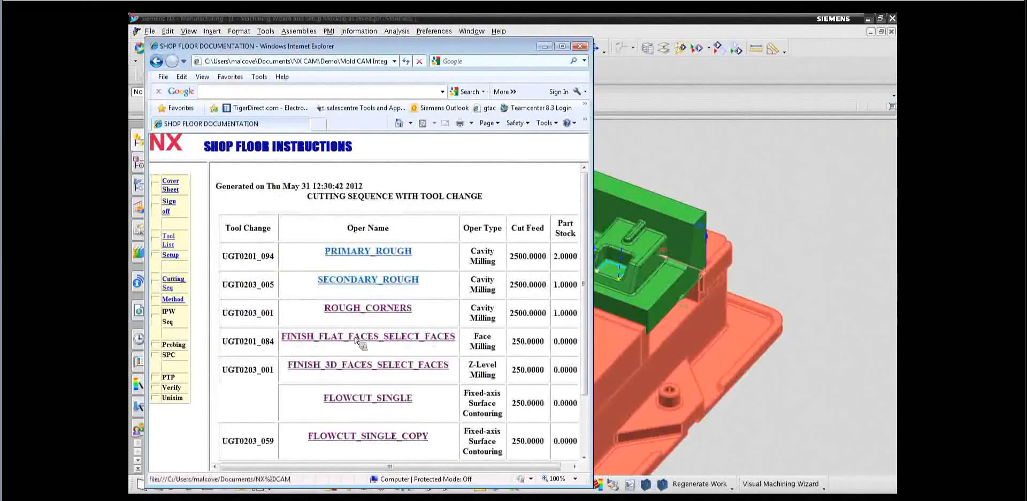
click(357, 337)
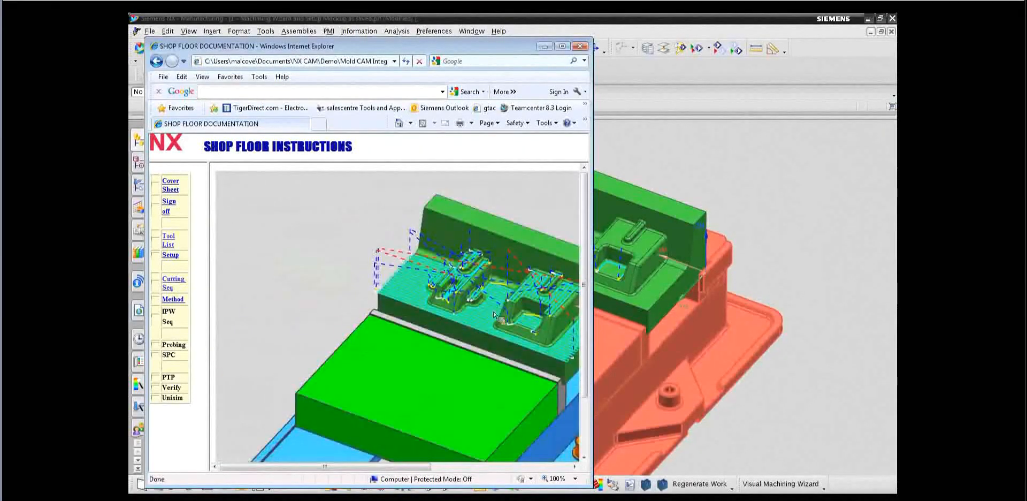
drag(593, 283, 751, 259)
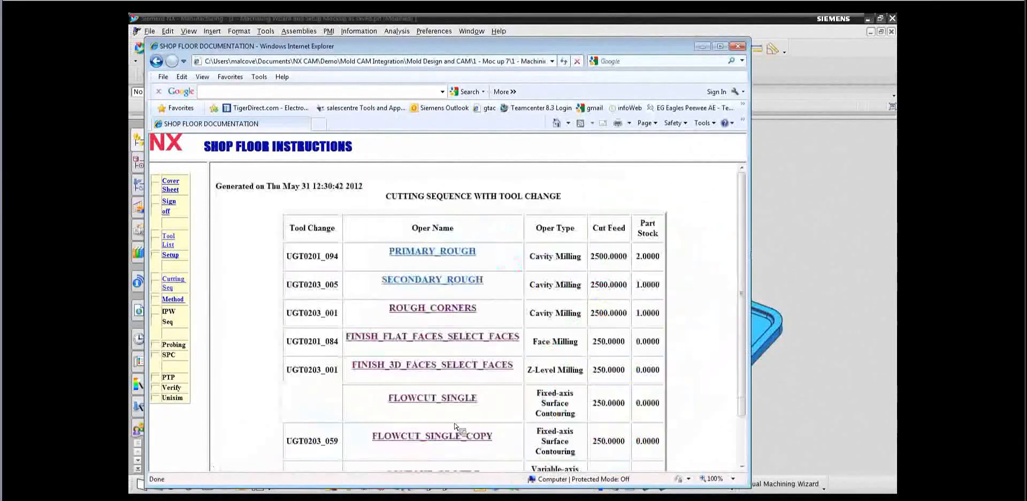
- View the toolpath images of FLOWCUT_SINGLE and an operation further down the cutting sequence, and close the shop floor documentation
click(458, 401)
click(172, 279)
scroll(474, 400, down, 2)
click(442, 418)
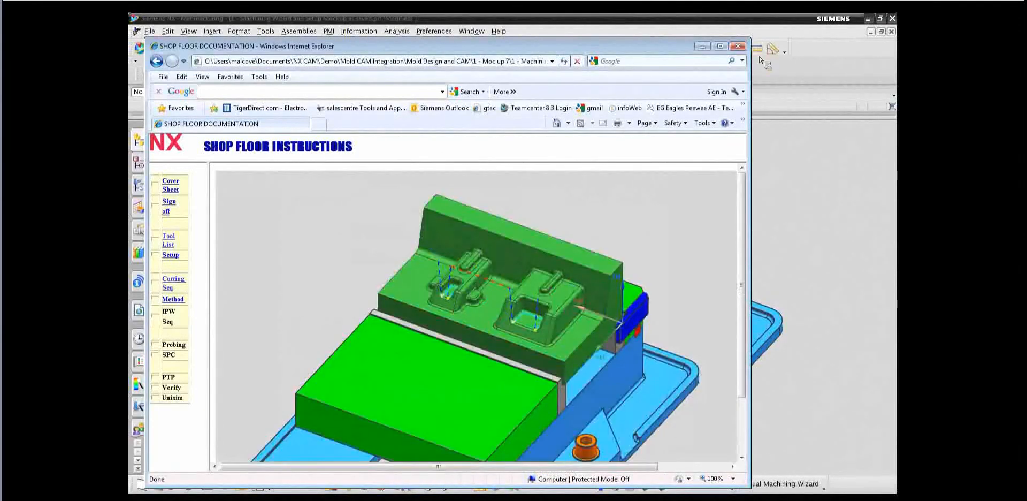
click(738, 47)
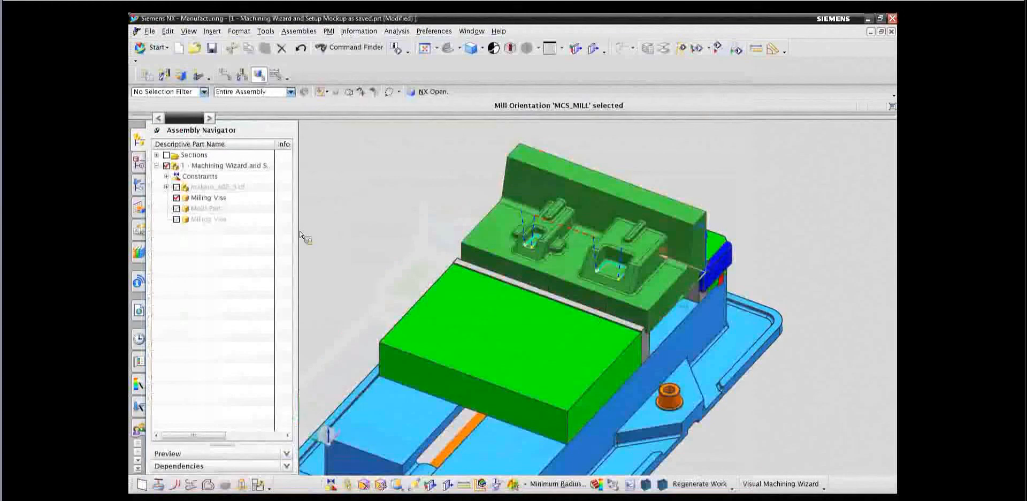